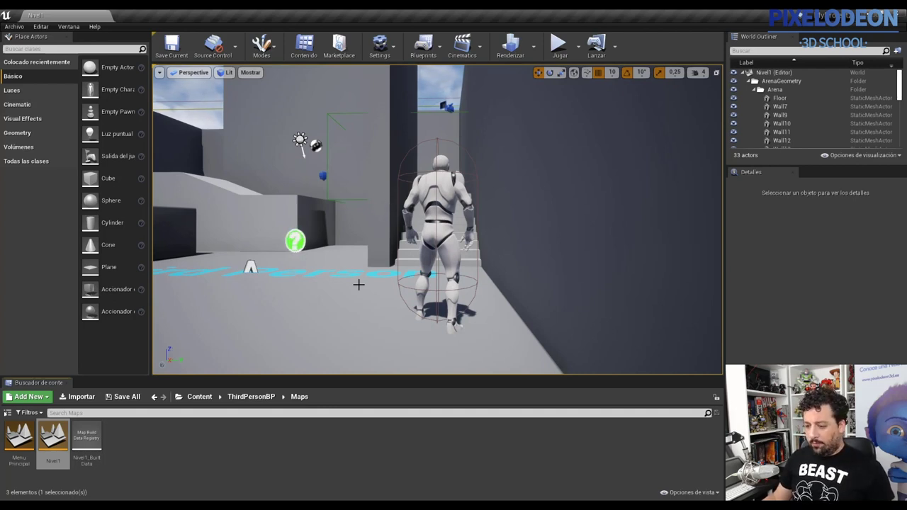
Create a new folder named Plataforma inside ThirdPersonBP/Blueprints
{"action": "left_click", "coordinate": [245, 398]}
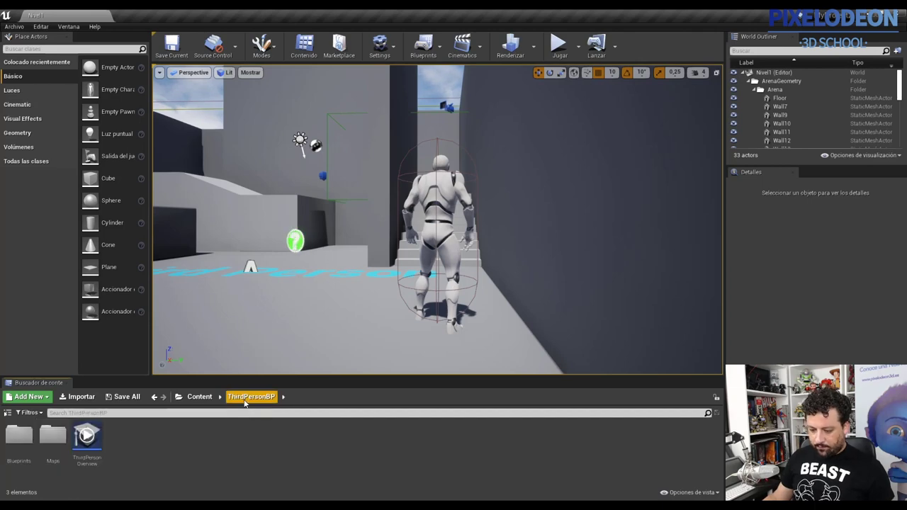
{"action": "double_click", "coordinate": [20, 435]}
{"action": "right_click", "coordinate": [376, 437]}
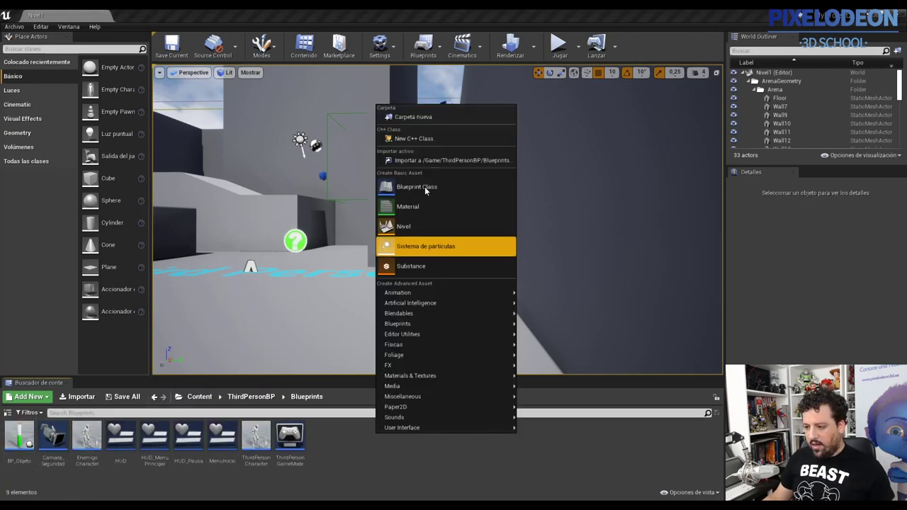
{"action": "left_click", "coordinate": [438, 119]}
{"action": "type", "text": "Plataforma"}
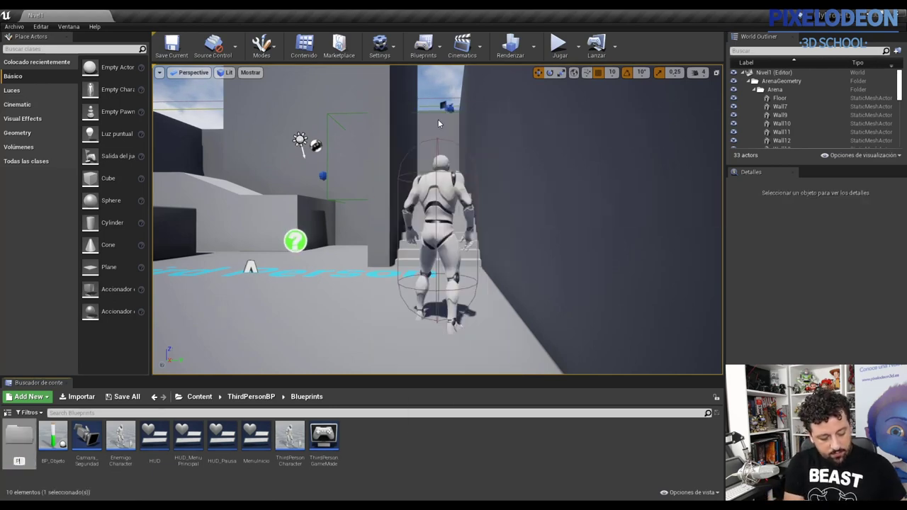
{"action": "key", "text": "Return"}
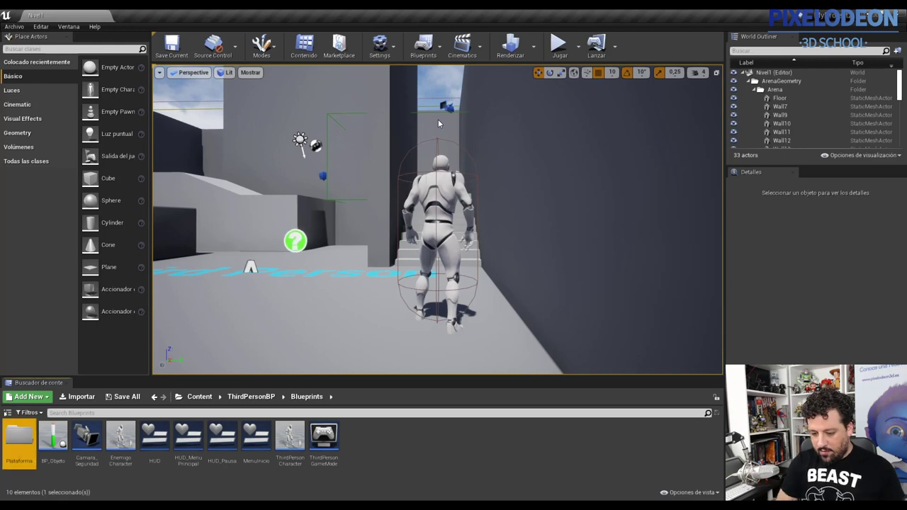
Inside the Plataforma folder, create an Actor Blueprint class named BP_Plataforma
{"action": "double_click", "coordinate": [24, 444]}
{"action": "right_click", "coordinate": [297, 431]}
{"action": "mouse_move", "coordinate": [299, 428]}
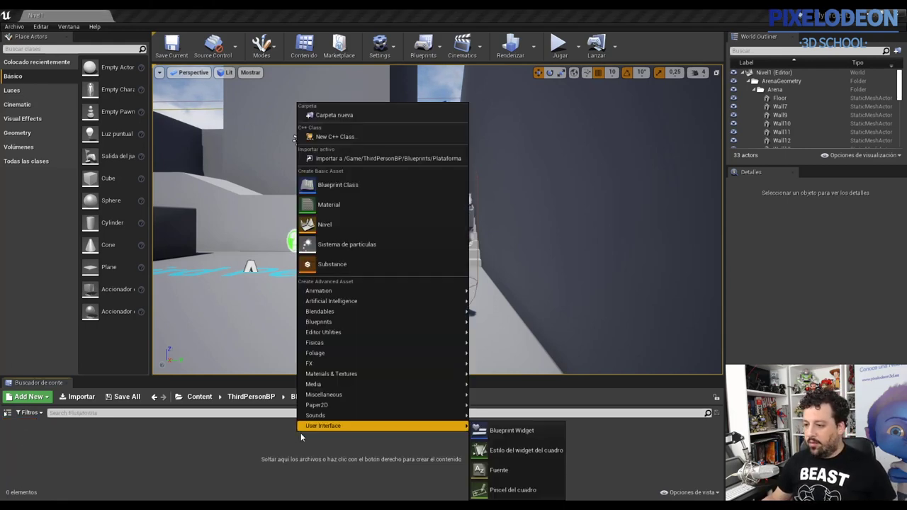
{"action": "left_click", "coordinate": [246, 443]}
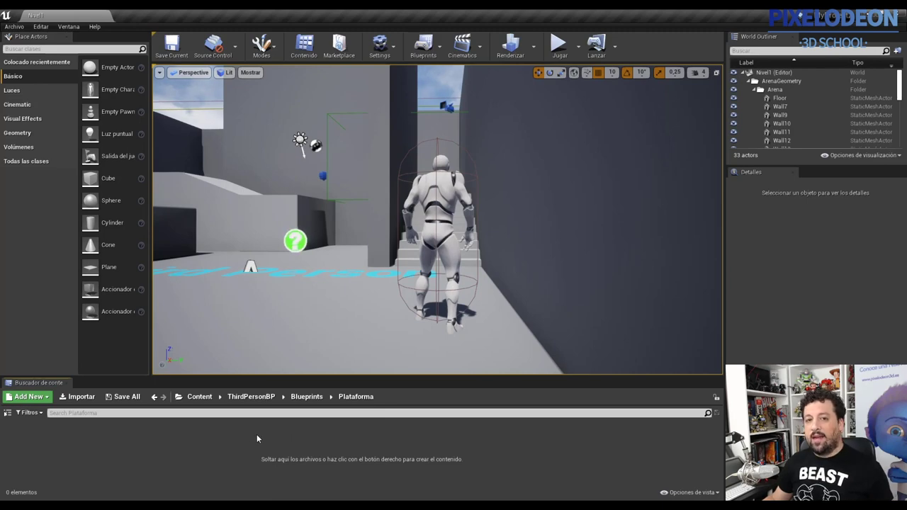
{"action": "right_click", "coordinate": [265, 437]}
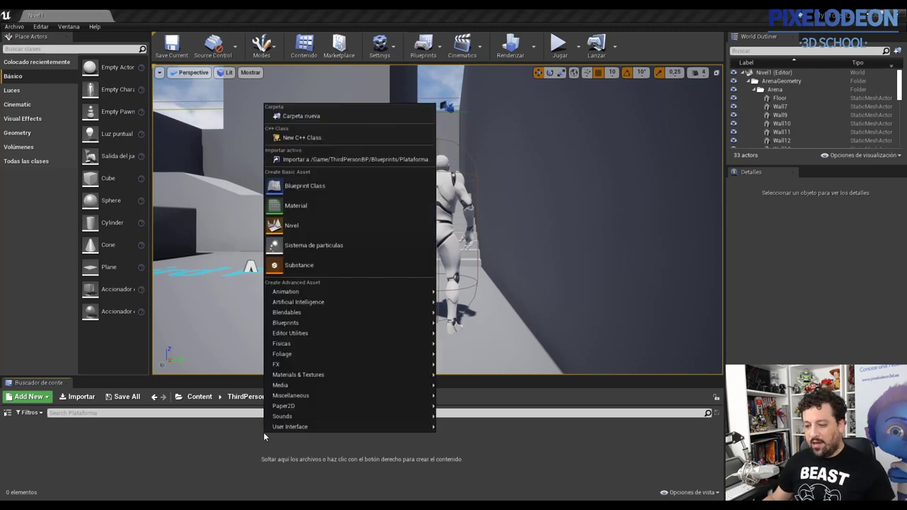
{"action": "left_click", "coordinate": [343, 183]}
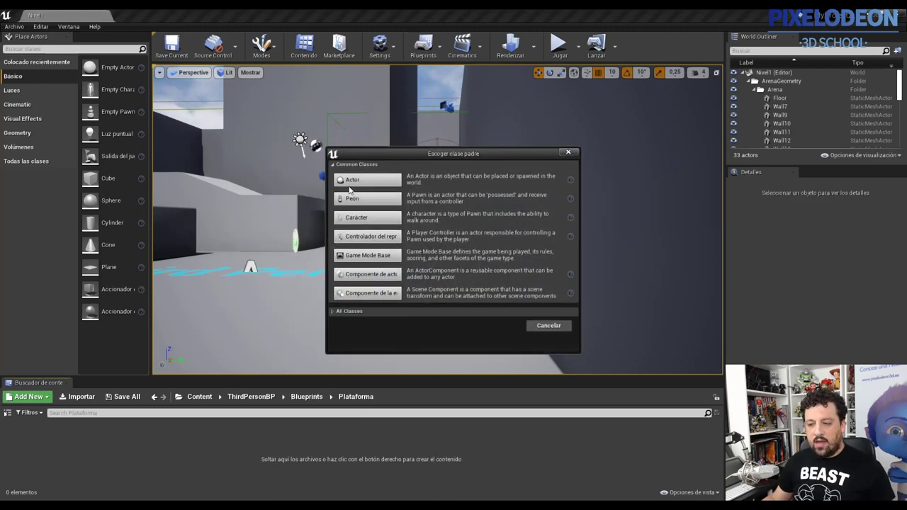
{"action": "left_click", "coordinate": [390, 183]}
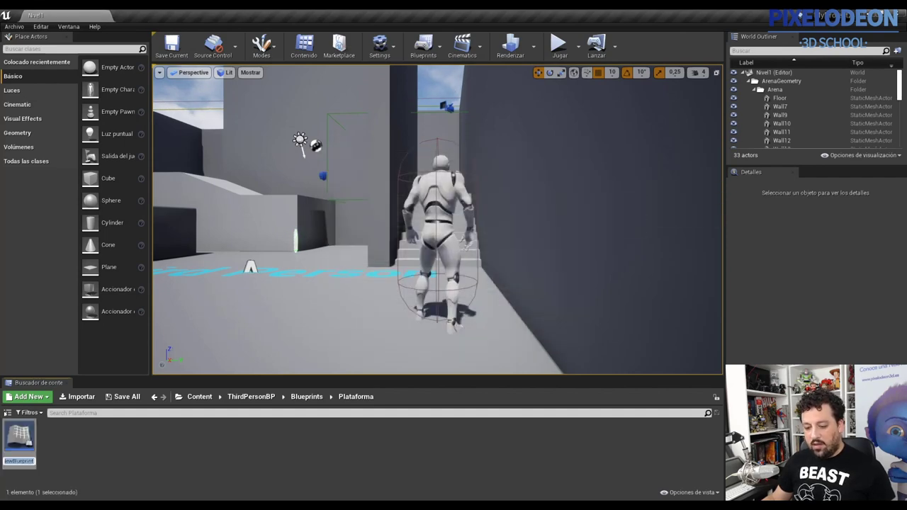
{"action": "type", "text": "BP"}
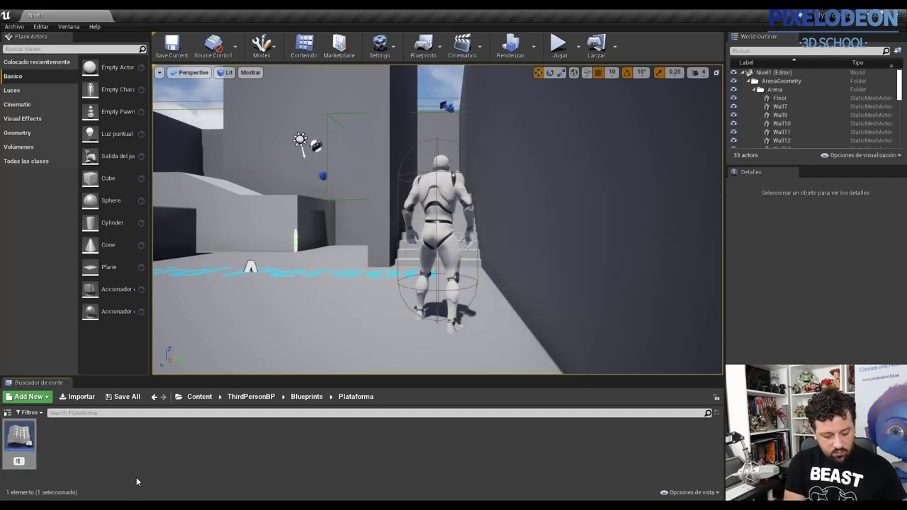
{"action": "type", "text": "_Plataforma"}
{"action": "key", "text": "Return"}
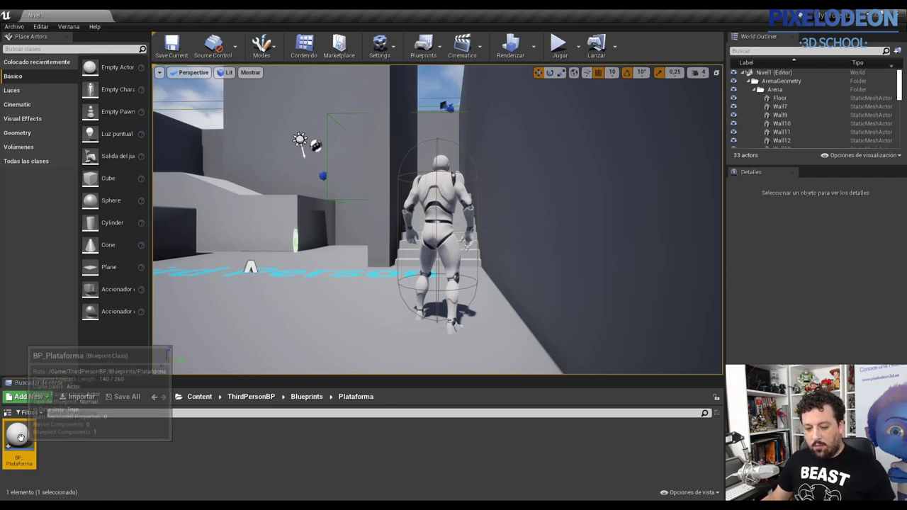
Open BP_Plataforma and maximize its Blueprint editor window
{"action": "left_click_drag", "start_coordinate": [20, 434], "coordinate": [217, 251]}
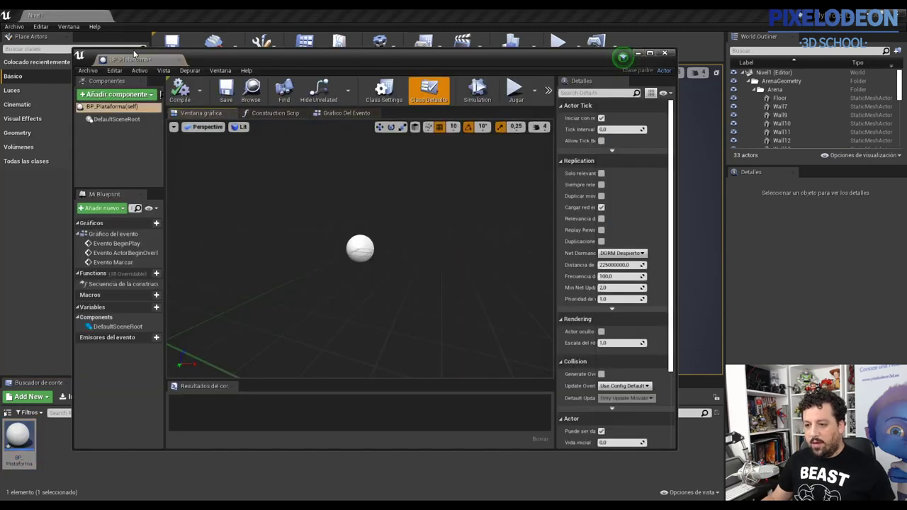
{"action": "double_click", "coordinate": [135, 61]}
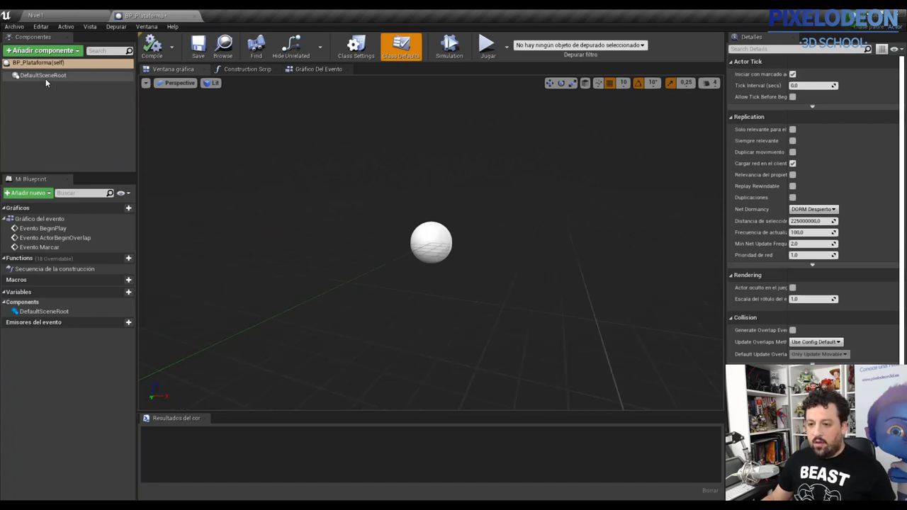
{"action": "mouse_move", "coordinate": [41, 78]}
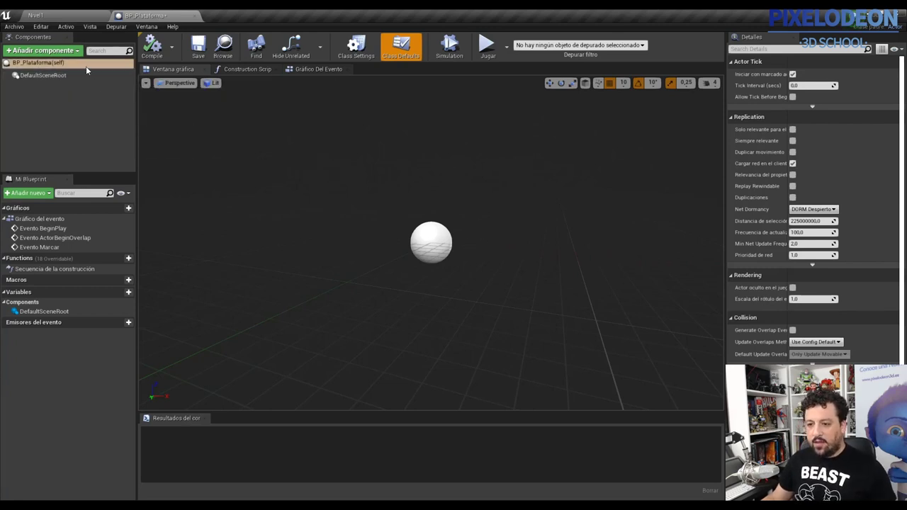
Browse the Añadir componente list, trying searches for 'static', 'Mes' and 'ma'
{"action": "left_click", "coordinate": [43, 51]}
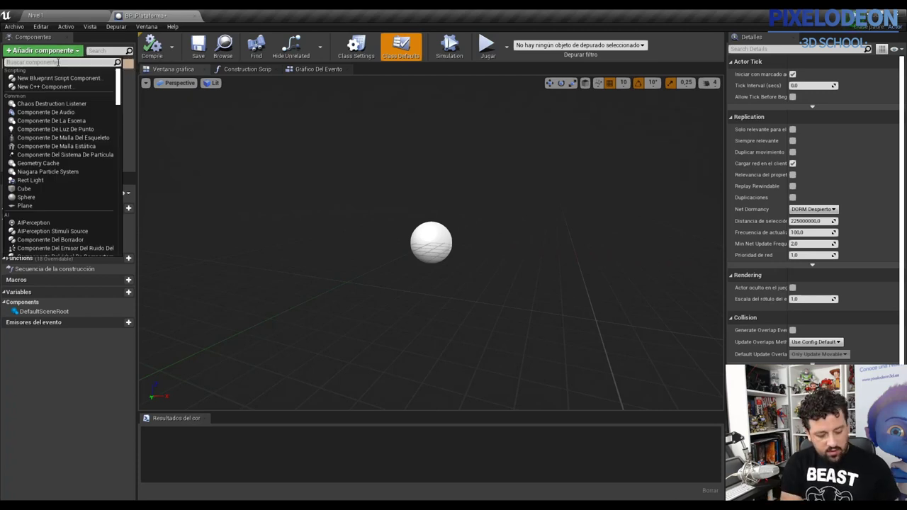
{"action": "type", "text": "static"}
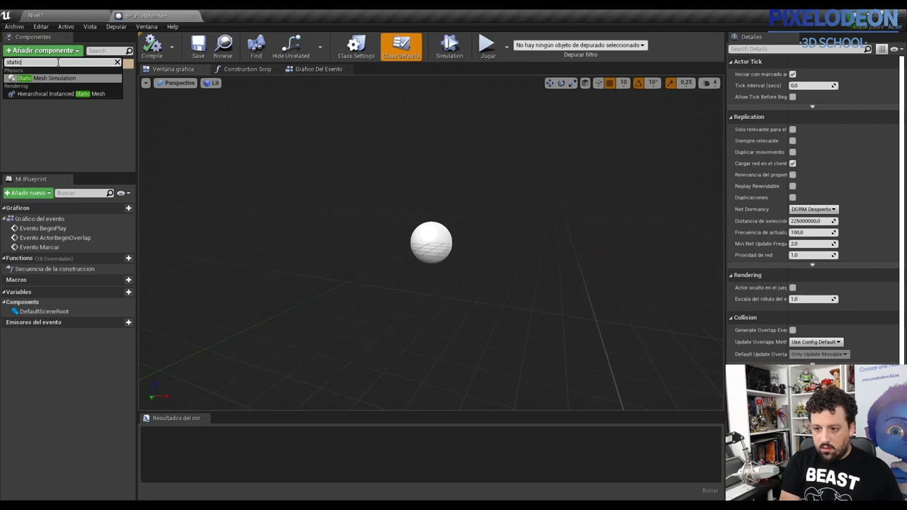
{"action": "key", "text": "BackSpace"}
{"action": "key", "text": "BackSpace"}
{"action": "key", "text": "BackSpace"}
{"action": "type", "text": "Mes"}
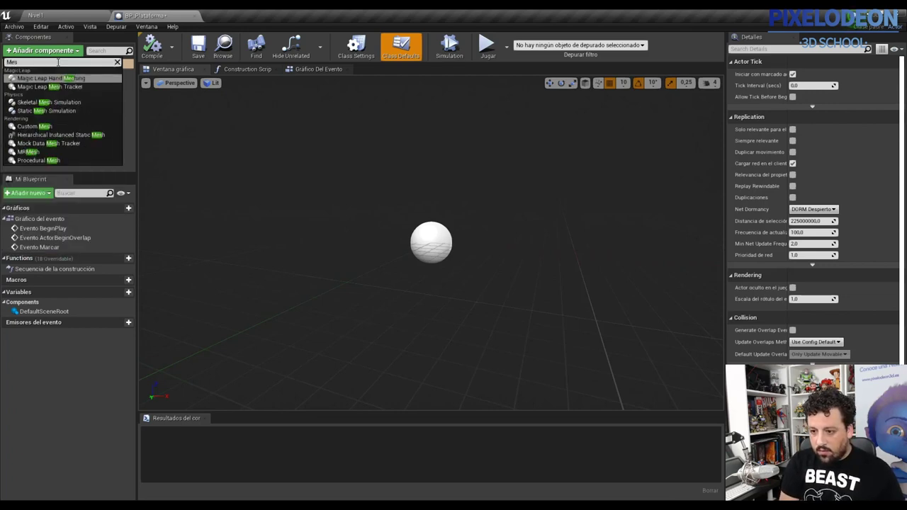
{"action": "key", "text": "Down"}
{"action": "key", "text": "Down"}
{"action": "key", "text": "Down"}
{"action": "key", "text": "Down"}
{"action": "key", "text": "Down"}
{"action": "key", "text": "Down"}
{"action": "key", "text": "Down"}
{"action": "key", "text": "Down"}
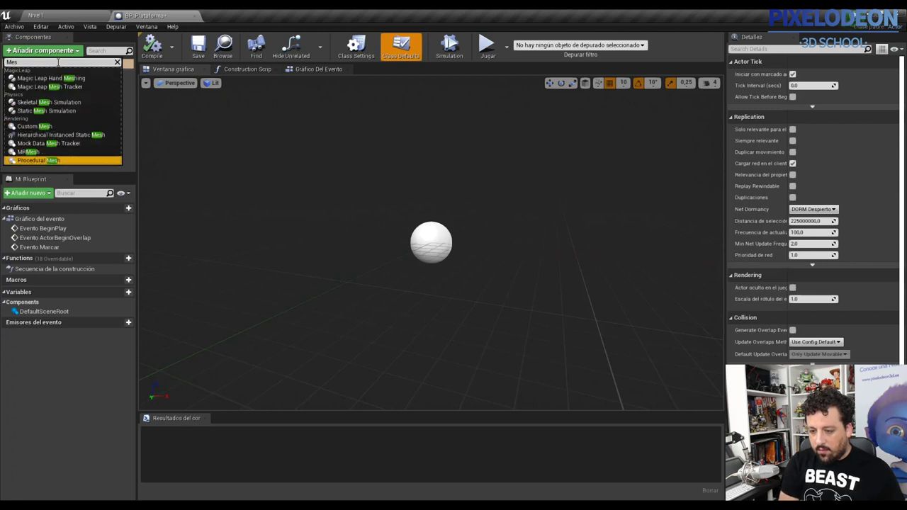
{"action": "key", "text": "Up"}
{"action": "key", "text": "Up"}
{"action": "key", "text": "Up"}
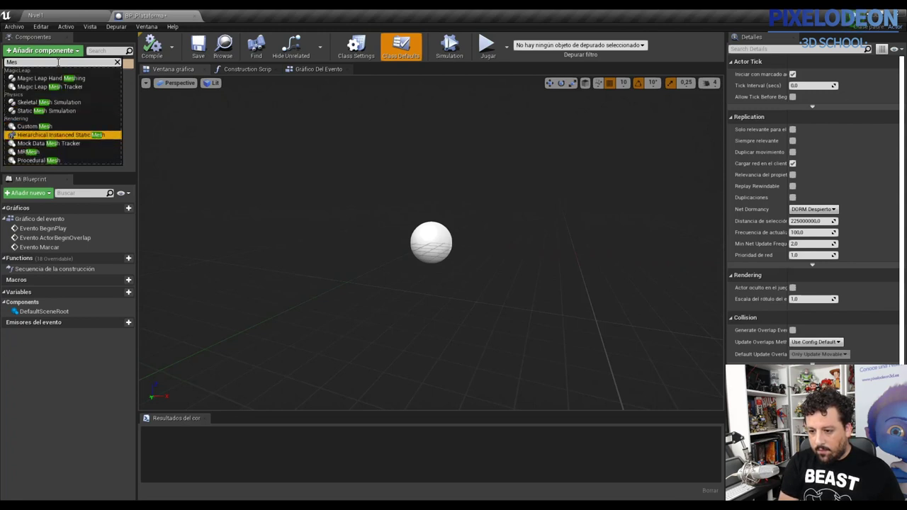
{"action": "key", "text": "Down"}
{"action": "key", "text": "Down"}
{"action": "key", "text": "Up"}
{"action": "key", "text": "Up"}
{"action": "key", "text": "Up"}
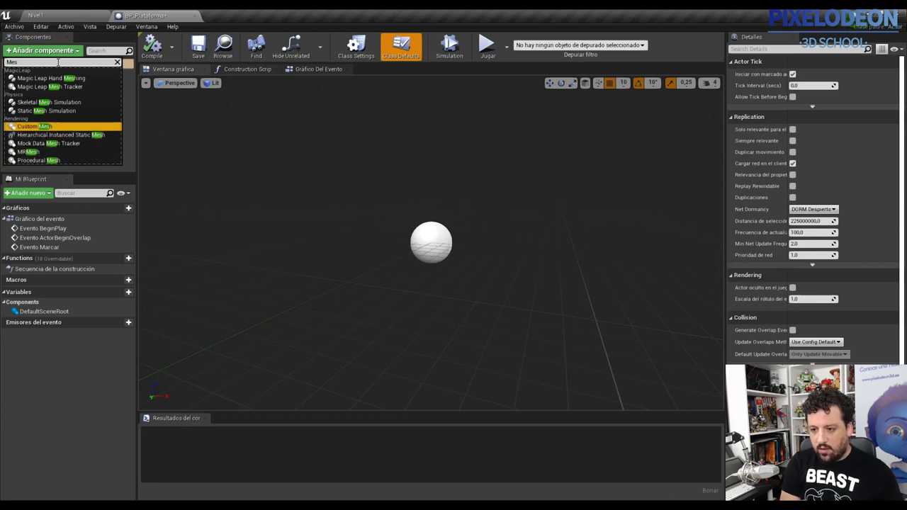
{"action": "key", "text": "BackSpace"}
{"action": "key", "text": "BackSpace"}
{"action": "key", "text": "BackSpace"}
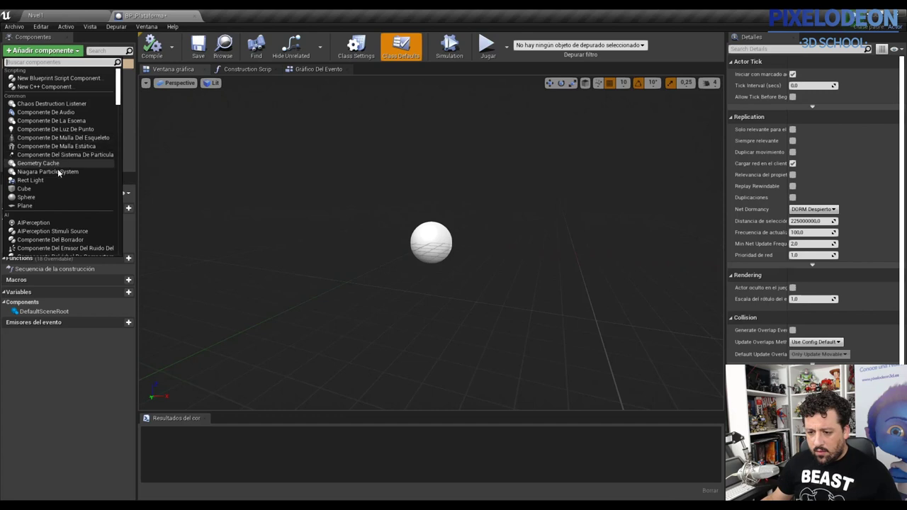
{"action": "type", "text": "ma"}
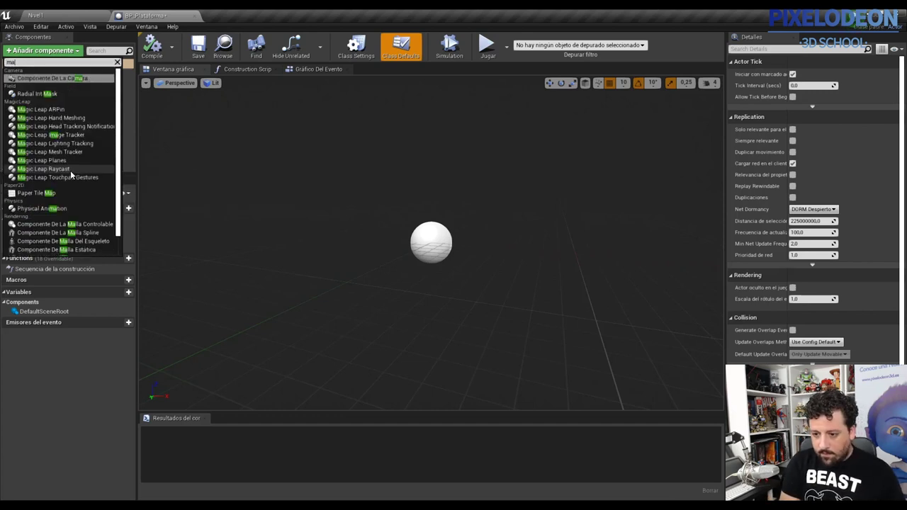
{"action": "key", "text": "BackSpace"}
{"action": "key", "text": "BackSpace"}
{"action": "key", "text": "Down"}
{"action": "key", "text": "Down"}
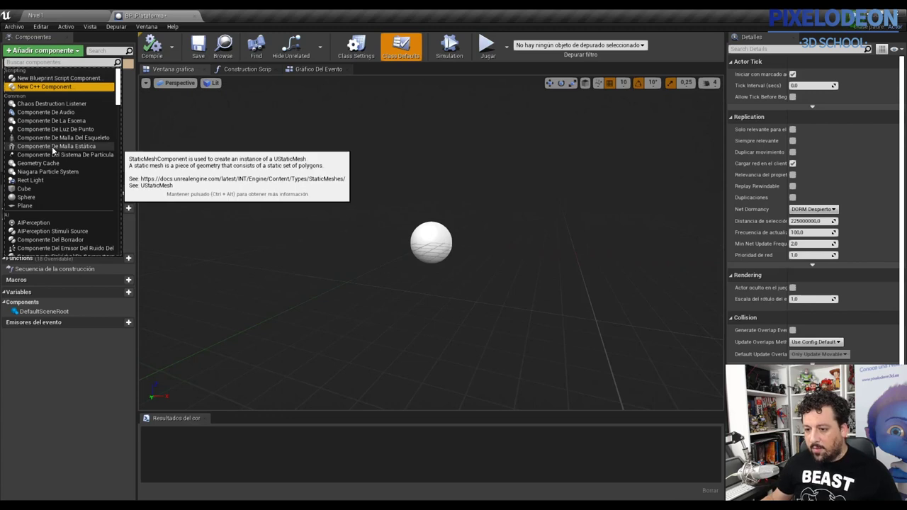
Add a static mesh component named Plataforma and assign it the 1M_Cube mesh
{"action": "left_click", "coordinate": [51, 146]}
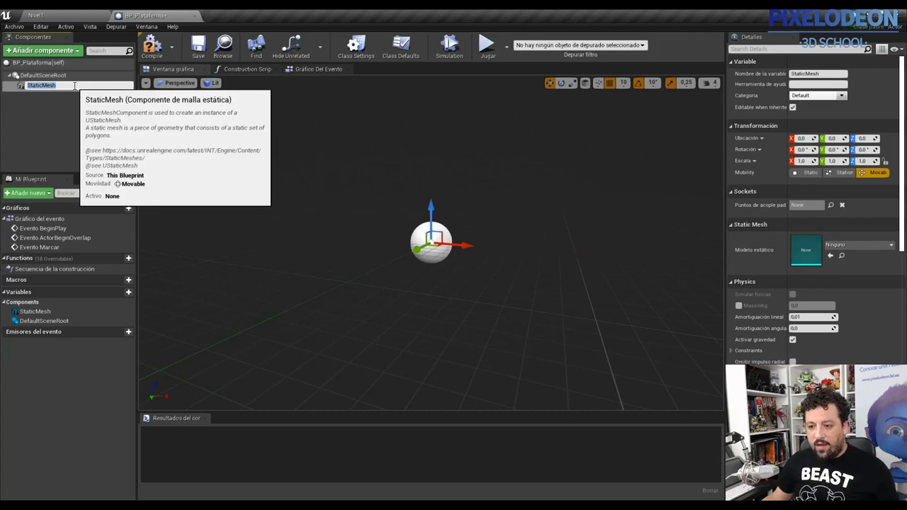
{"action": "type", "text": "Plataforma"}
{"action": "key", "text": "Return"}
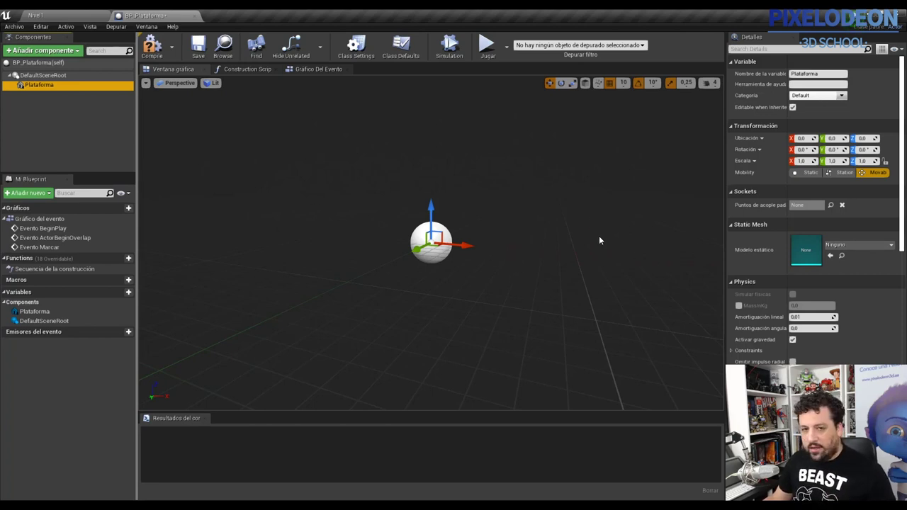
{"action": "left_click", "coordinate": [864, 246]}
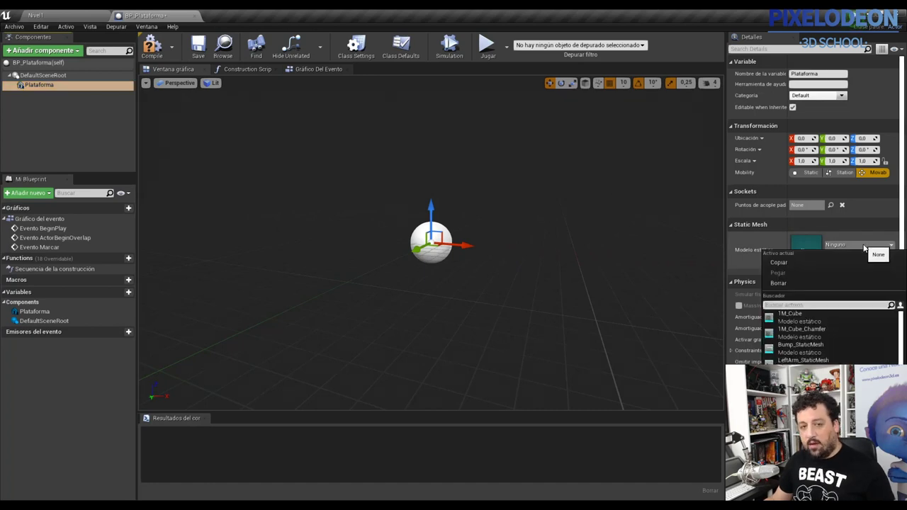
{"action": "left_click", "coordinate": [792, 316]}
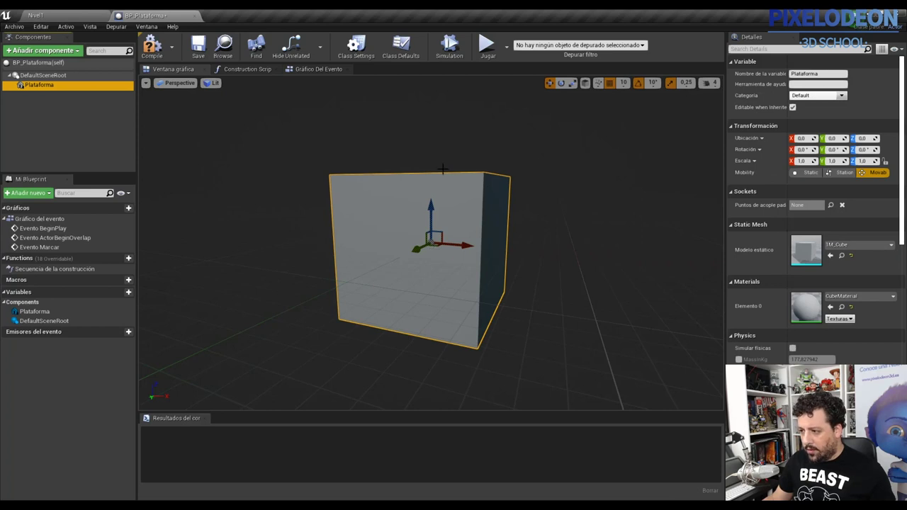
Flatten the Plataforma cube to a Z scale of about 0.031 with 0.03125 snapping, then compile
{"action": "key", "text": "r"}
{"action": "mouse_move", "coordinate": [431, 209]}
{"action": "left_mouse_down"}
{"action": "mouse_move", "coordinate": [431, 234]}
{"action": "mouse_move", "coordinate": [431, 223]}
{"action": "left_mouse_up"}
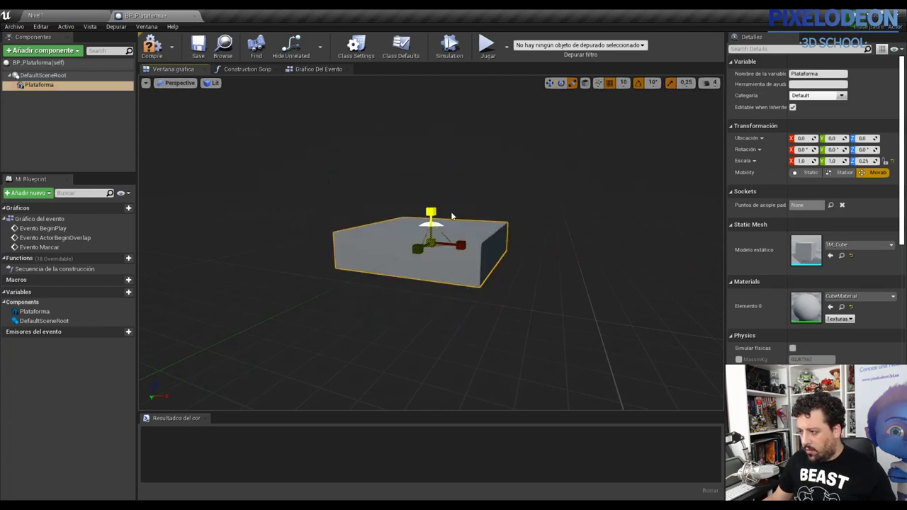
{"action": "left_click", "coordinate": [686, 83]}
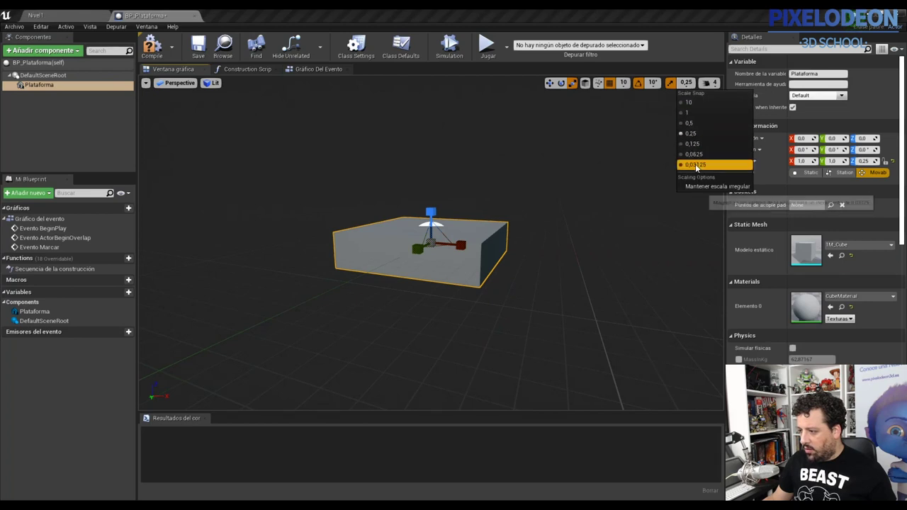
{"action": "left_click", "coordinate": [695, 166]}
{"action": "left_click_drag", "start_coordinate": [866, 161], "coordinate": [850, 161]}
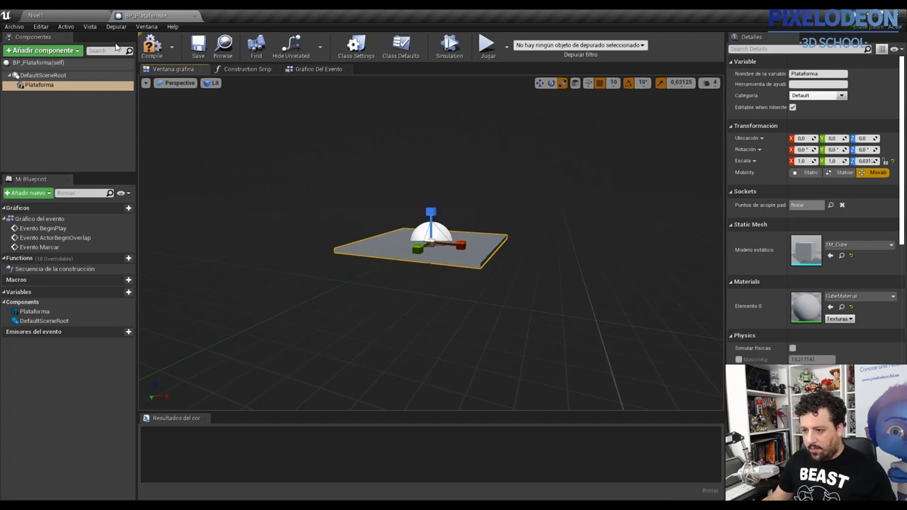
{"action": "left_click", "coordinate": [151, 46]}
{"action": "left_click", "coordinate": [198, 46]}
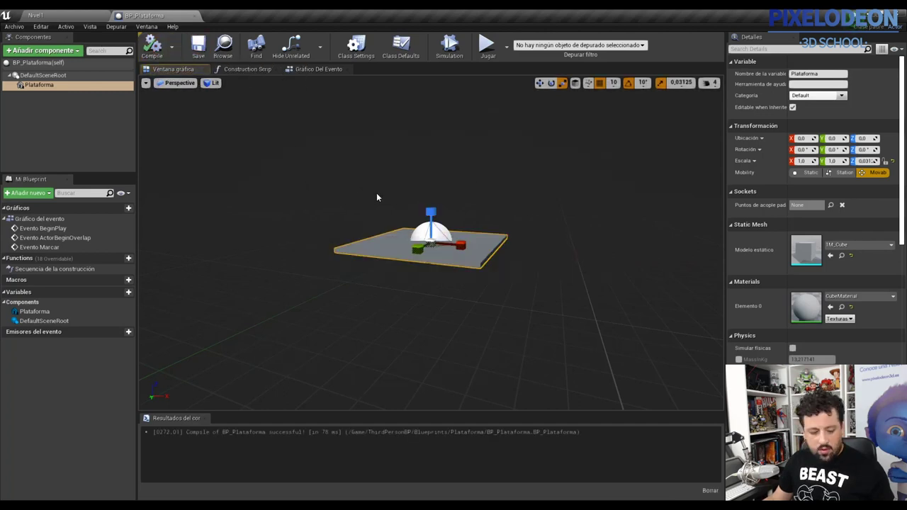
Place a BP_Plataforma instance in the Nivel1 level and zoom toward it
{"action": "left_click", "coordinate": [39, 15]}
{"action": "left_click_drag", "start_coordinate": [24, 435], "coordinate": [306, 279]}
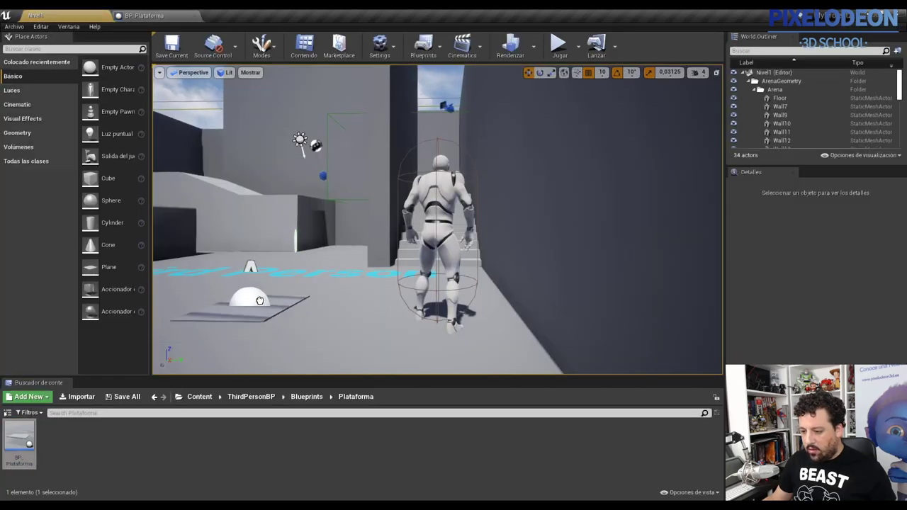
{"action": "right_click_drag", "start_coordinate": [379, 287], "coordinate": [344, 270]}
{"action": "scroll", "coordinate": [345, 270], "scroll_direction": "up", "scroll_amount": 3}
{"action": "right_click_drag", "start_coordinate": [506, 179], "coordinate": [506, 179]}
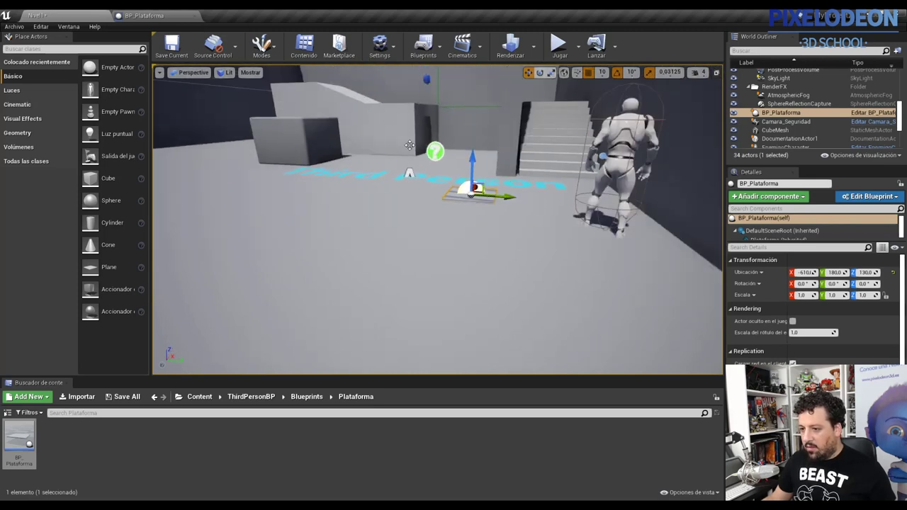
Widen the Plataforma slab to 1.625 scale in X and Y, compile, and check it in the level
{"action": "double_click", "coordinate": [486, 186]}
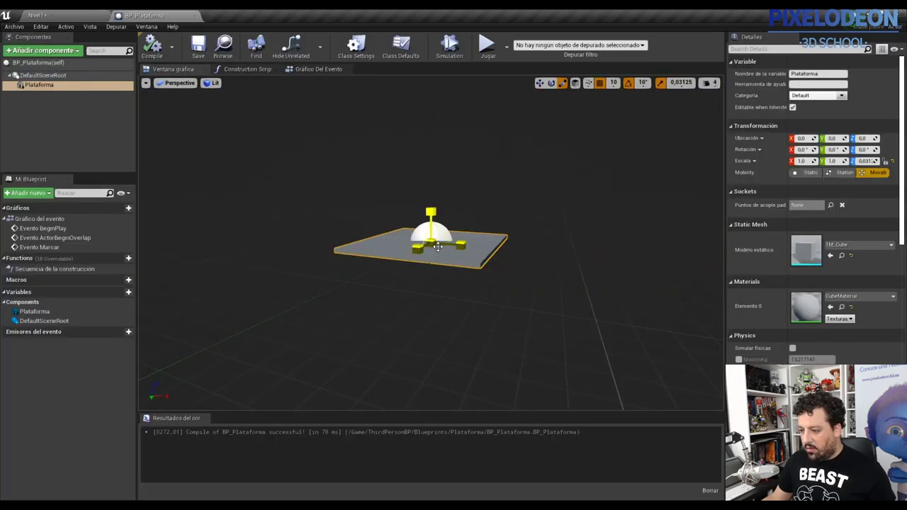
{"action": "left_click_drag", "start_coordinate": [438, 246], "coordinate": [496, 259]}
{"action": "left_click", "coordinate": [155, 47]}
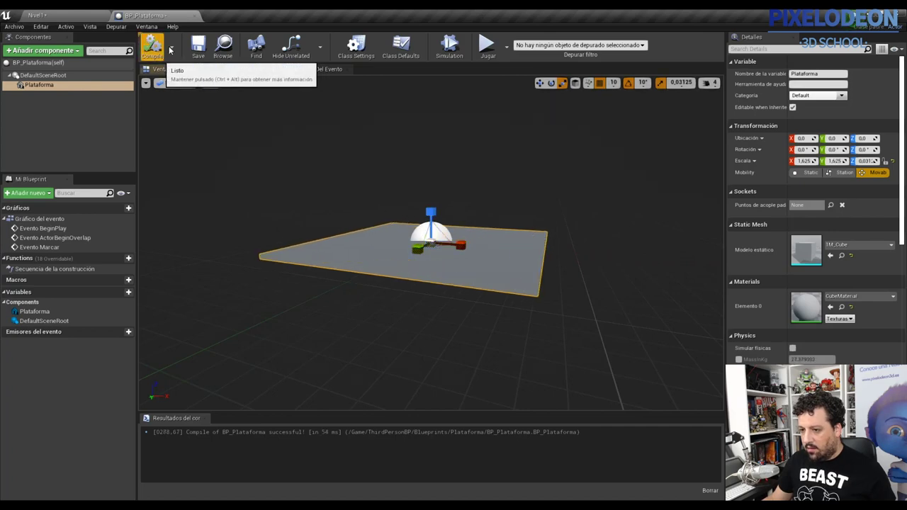
{"action": "left_click", "coordinate": [80, 15]}
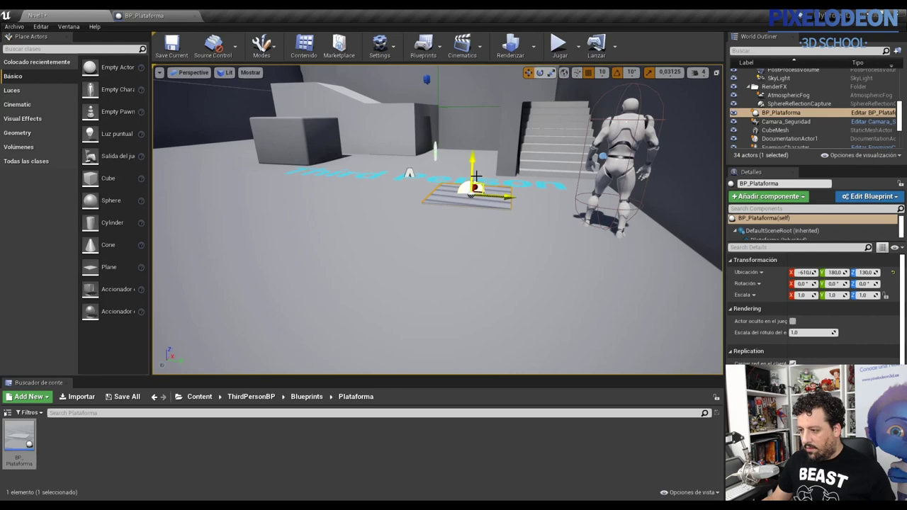
{"action": "middle_click_drag", "start_coordinate": [435, 227], "coordinate": [499, 255]}
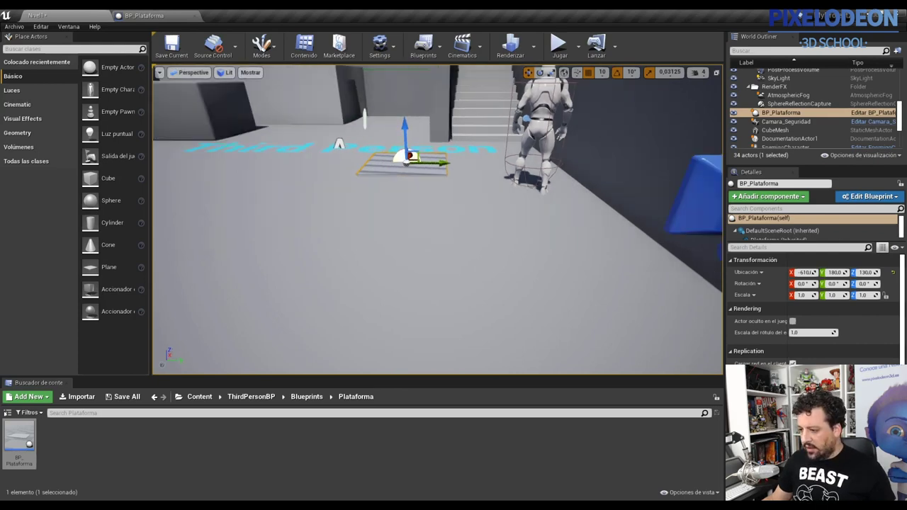
{"action": "left_click_drag", "start_coordinate": [499, 255], "coordinate": [499, 227]}
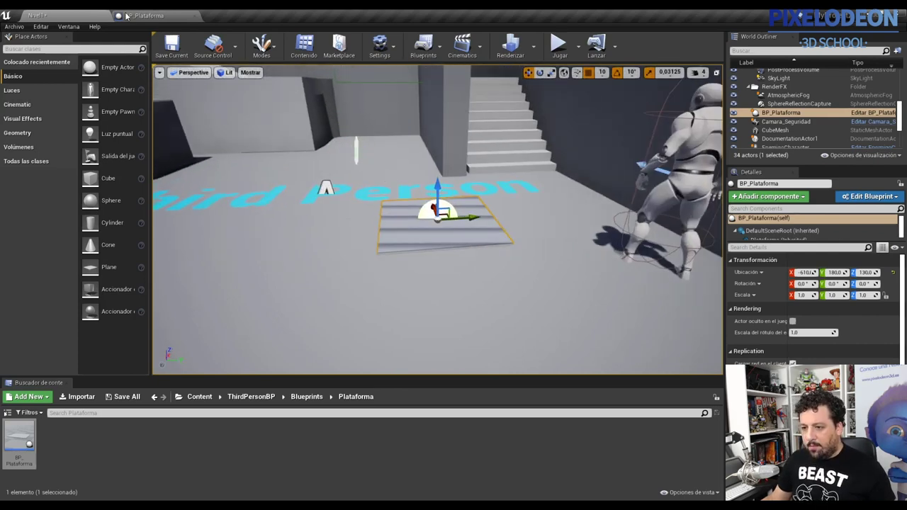
Back in BP_Plataforma, search the component list for 'box'
{"action": "left_click", "coordinate": [134, 15]}
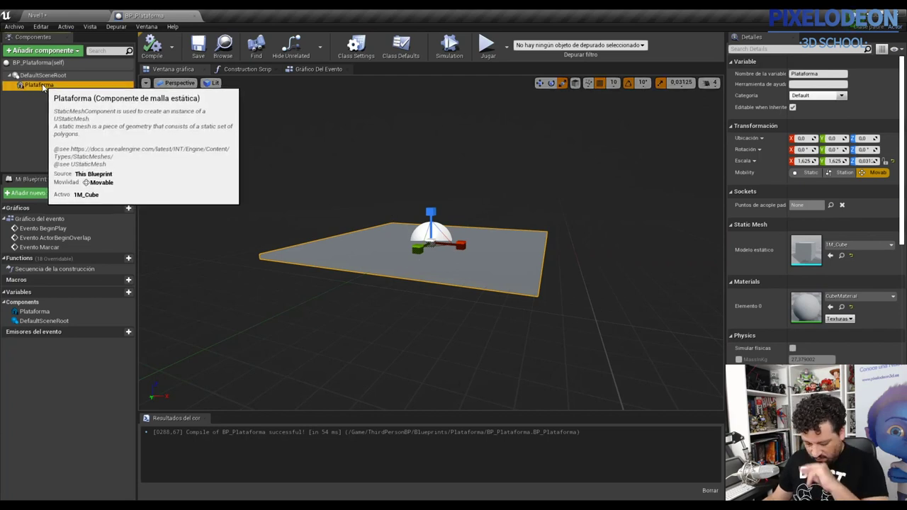
{"action": "left_click", "coordinate": [56, 52]}
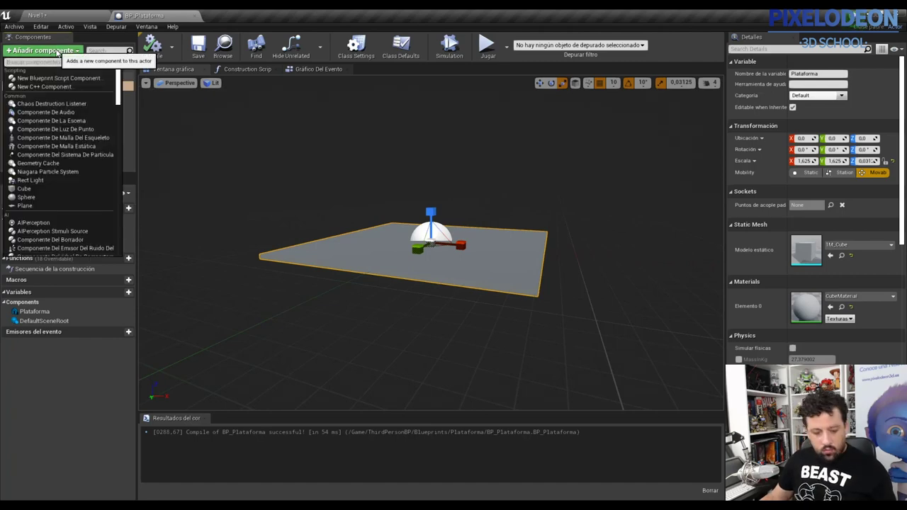
{"action": "type", "text": "box"}
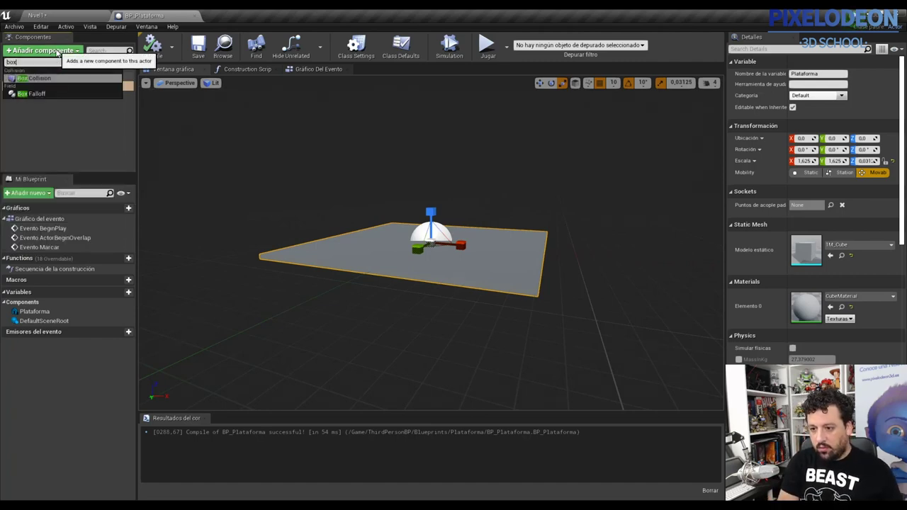
Add a Box Collision component under Plataforma, keeping the name Box
{"action": "key", "text": "Return"}
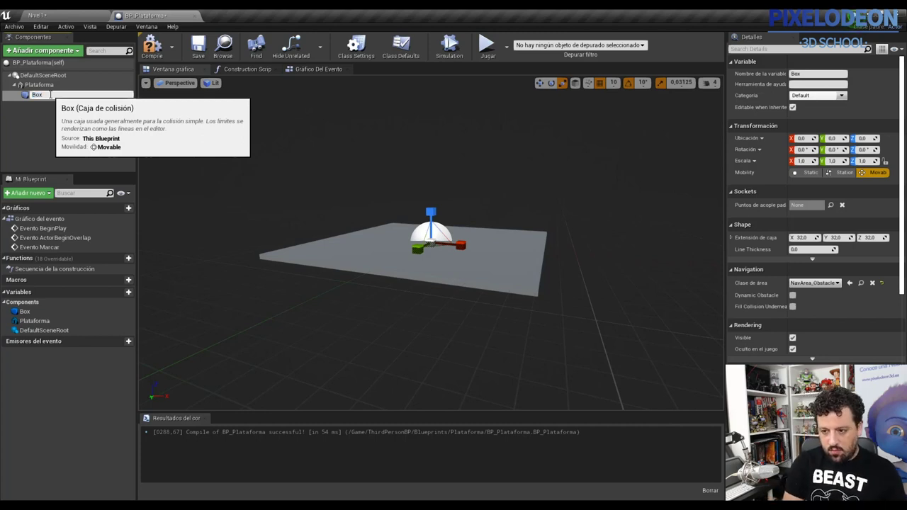
{"action": "key", "text": "BackSpace"}
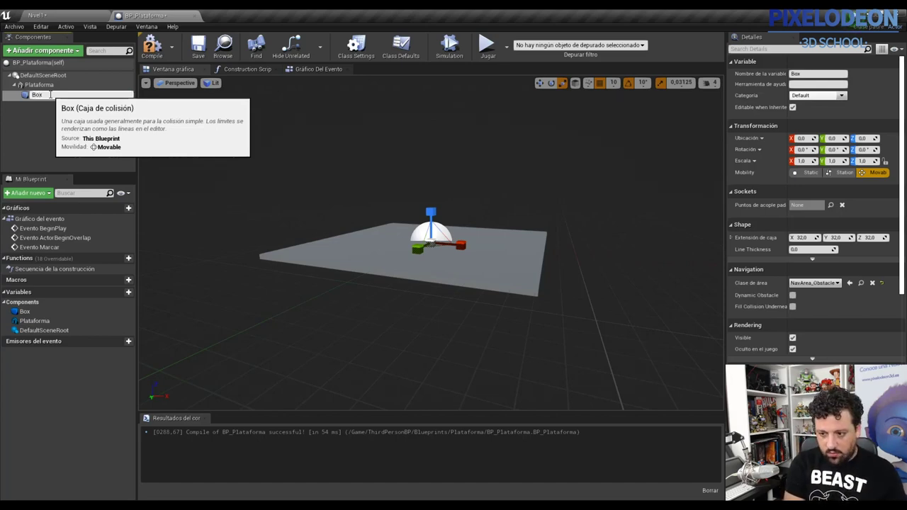
{"action": "key", "text": "Return"}
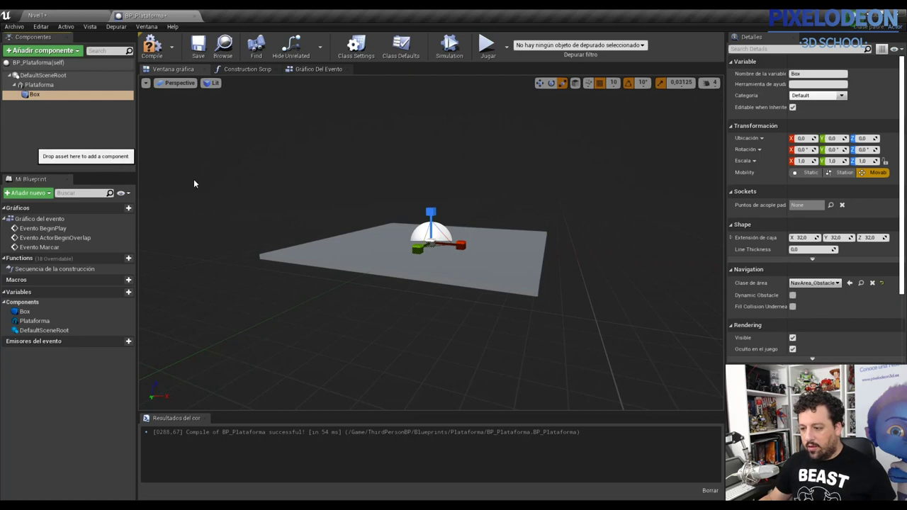
{"action": "right_click_drag", "start_coordinate": [461, 259], "coordinate": [468, 276]}
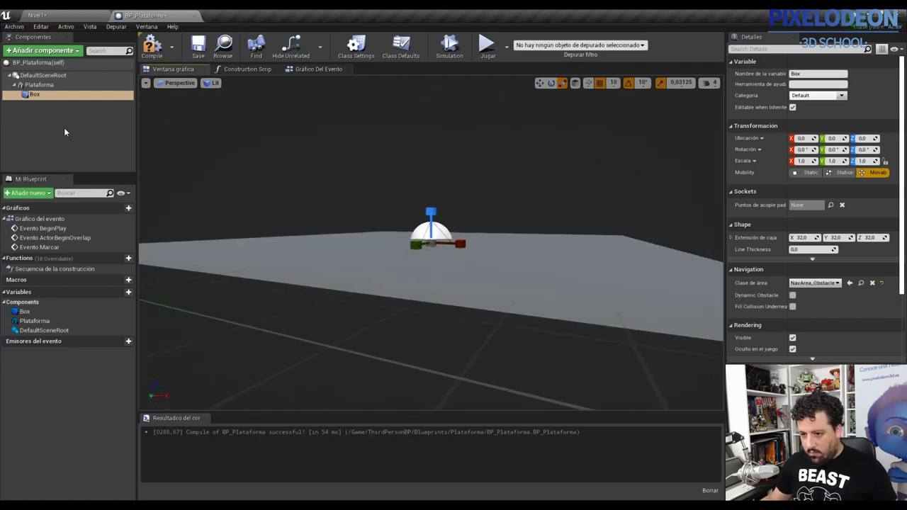
Enlarge the Box collision, make it much taller, and raise it to Z 320
{"action": "left_click", "coordinate": [37, 95]}
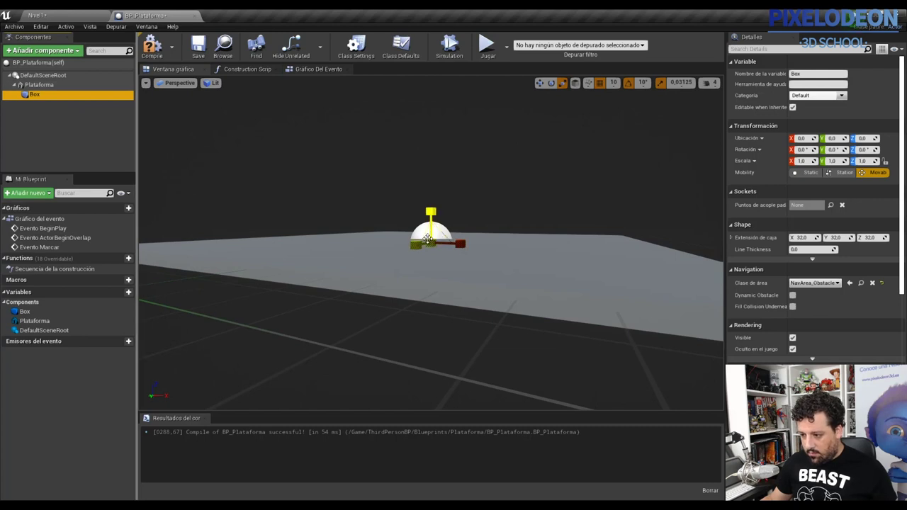
{"action": "mouse_move", "coordinate": [458, 242]}
{"action": "left_mouse_down"}
{"action": "mouse_move", "coordinate": [482, 234]}
{"action": "mouse_move", "coordinate": [385, 219]}
{"action": "left_mouse_up"}
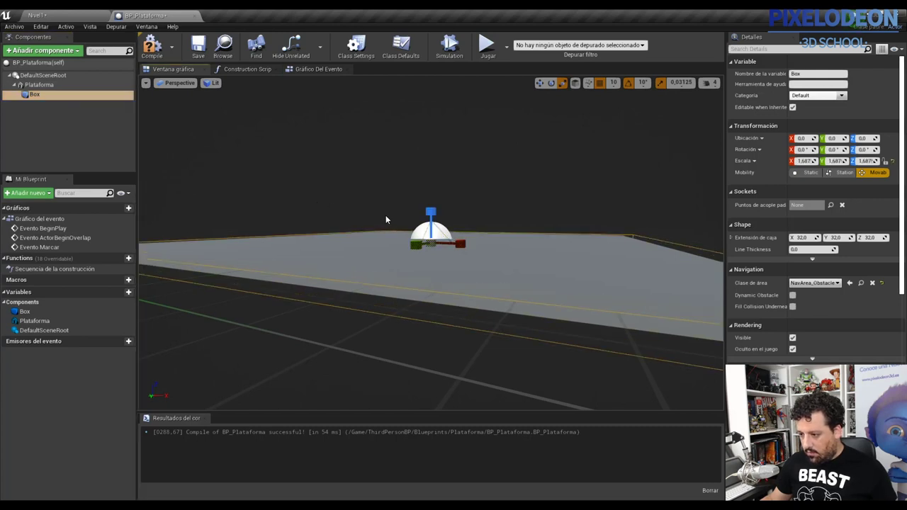
{"action": "scroll", "coordinate": [472, 242], "scroll_direction": "down", "scroll_amount": 5}
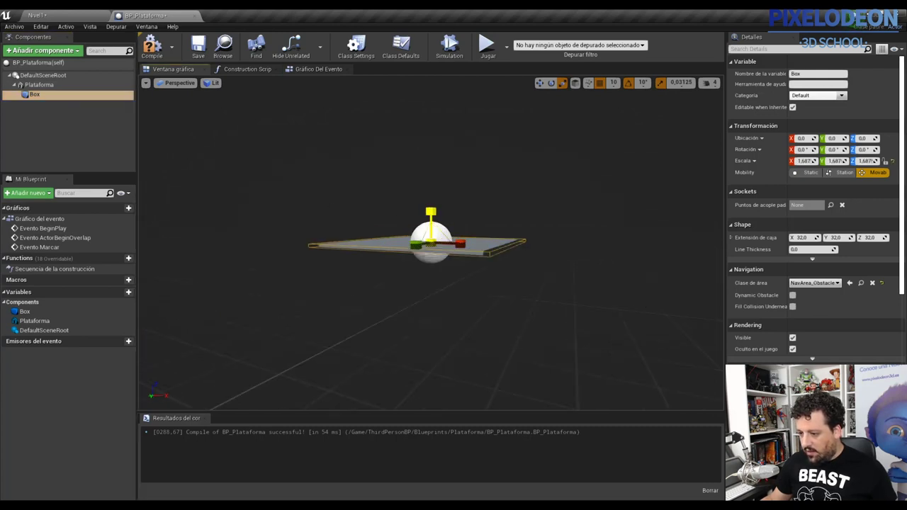
{"action": "left_click_drag", "start_coordinate": [431, 212], "coordinate": [420, 257]}
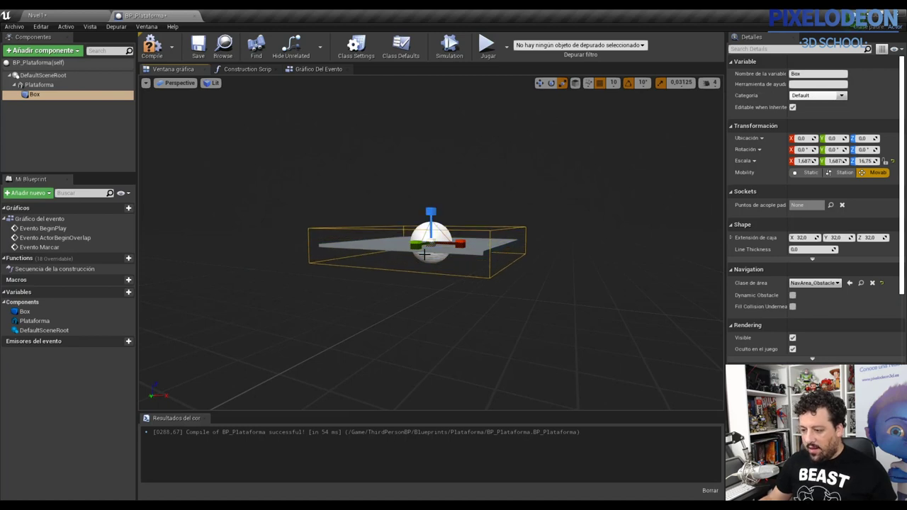
{"action": "left_click_drag", "start_coordinate": [439, 277], "coordinate": [443, 220], "text": "alt"}
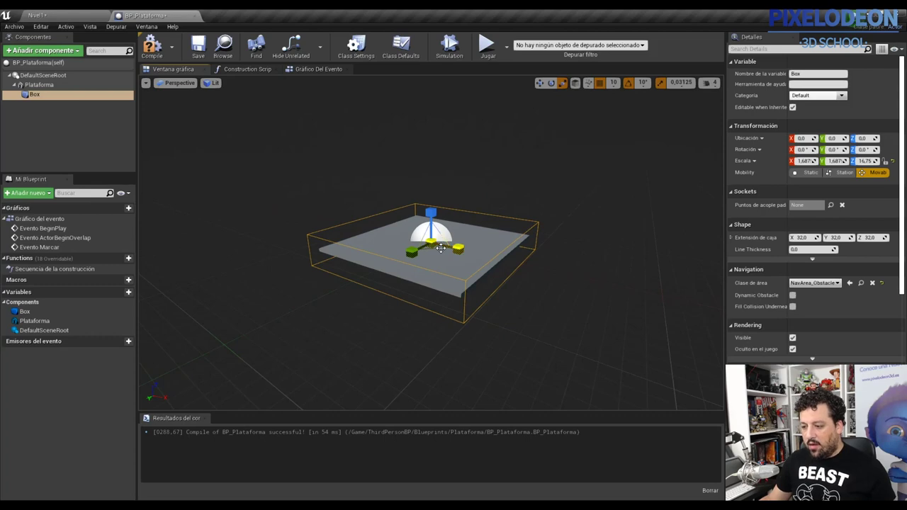
{"action": "left_click", "coordinate": [540, 83]}
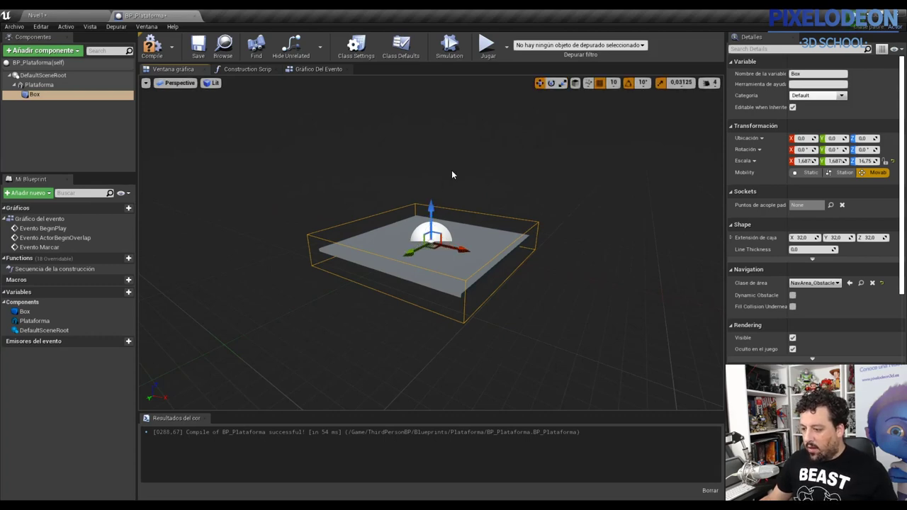
{"action": "left_click_drag", "start_coordinate": [431, 211], "coordinate": [431, 203]}
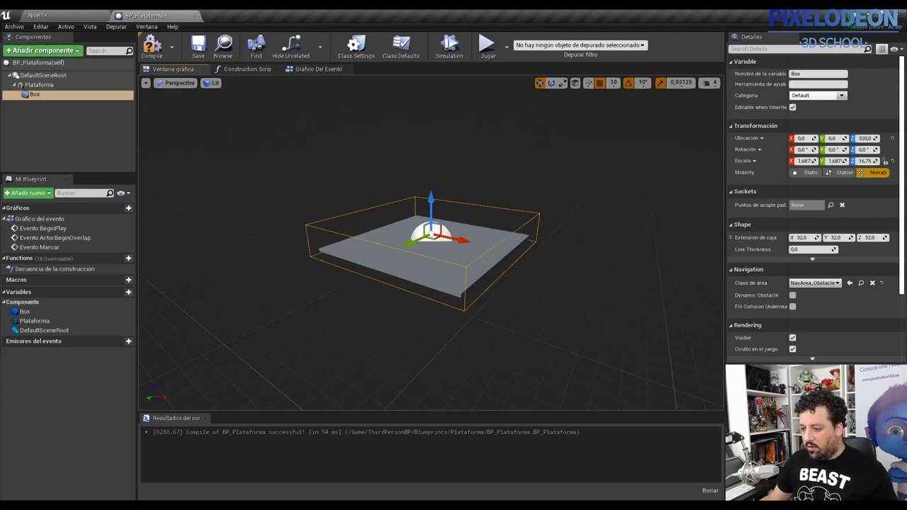
{"action": "scroll", "coordinate": [423, 280], "scroll_direction": "up", "scroll_amount": 3}
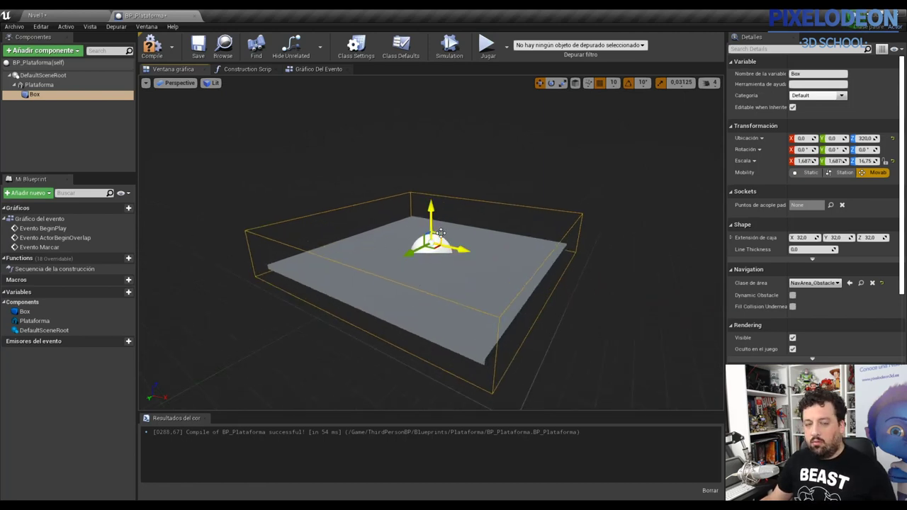
Rescale Box to 1.375 × 1.375 × 40.56, raise it to Z 960, and compile
{"action": "left_click", "coordinate": [564, 84]}
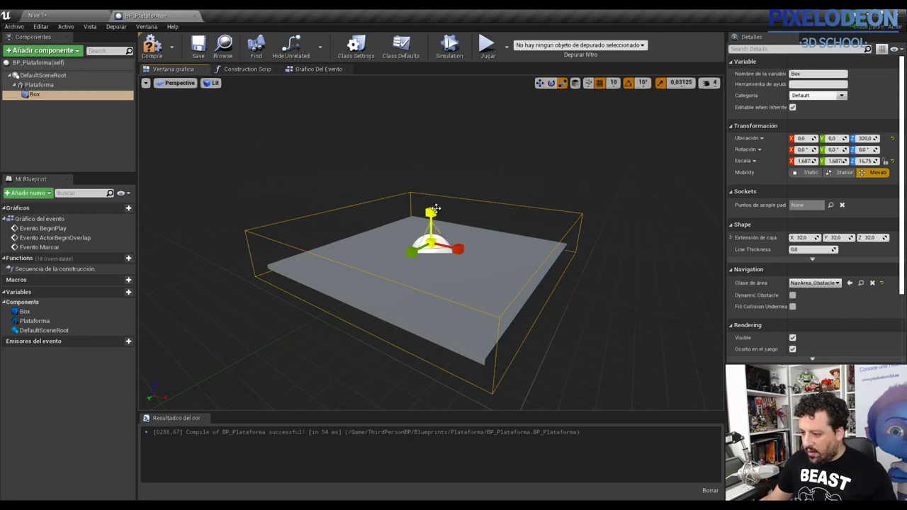
{"action": "left_click_drag", "start_coordinate": [436, 208], "coordinate": [433, 321]}
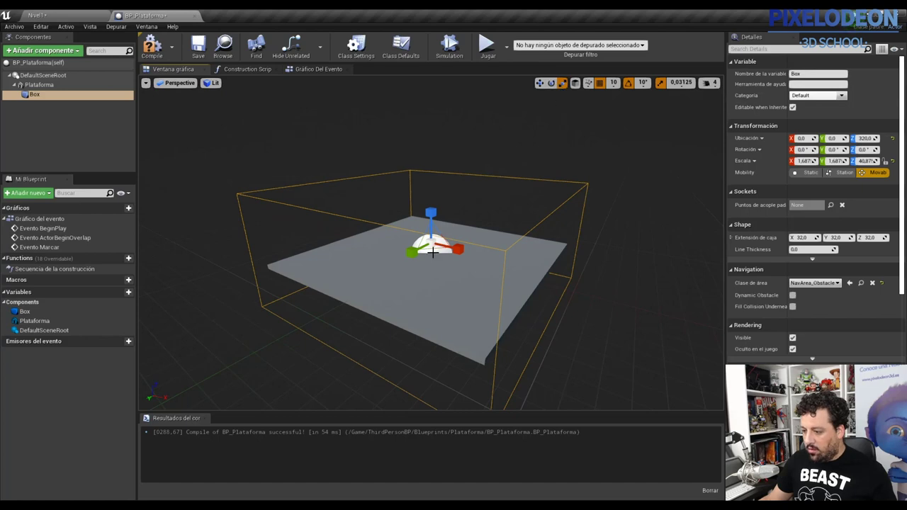
{"action": "left_click_drag", "start_coordinate": [433, 253], "coordinate": [397, 290]}
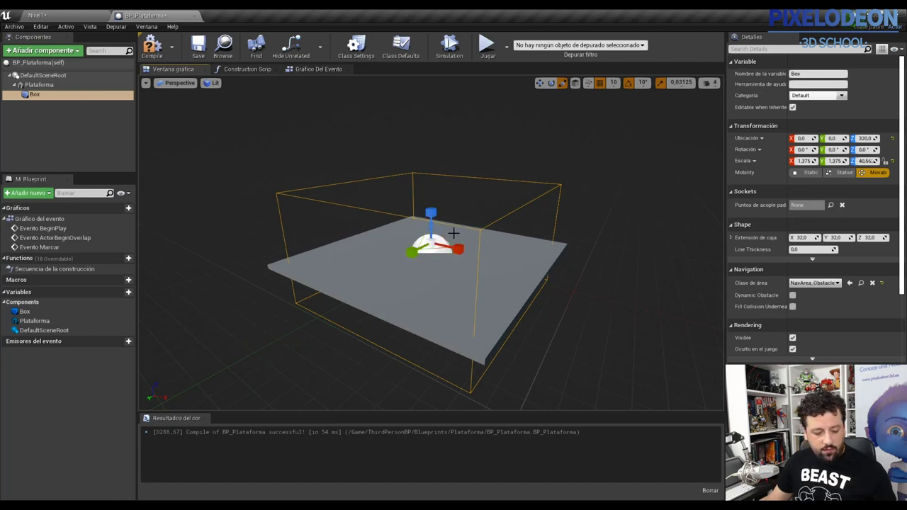
{"action": "left_click", "coordinate": [540, 83]}
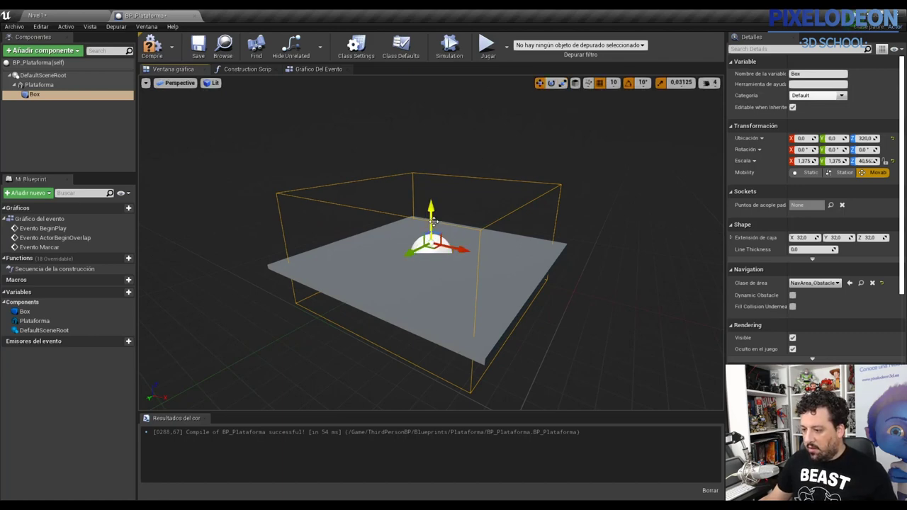
{"action": "left_click_drag", "start_coordinate": [430, 209], "coordinate": [430, 181]}
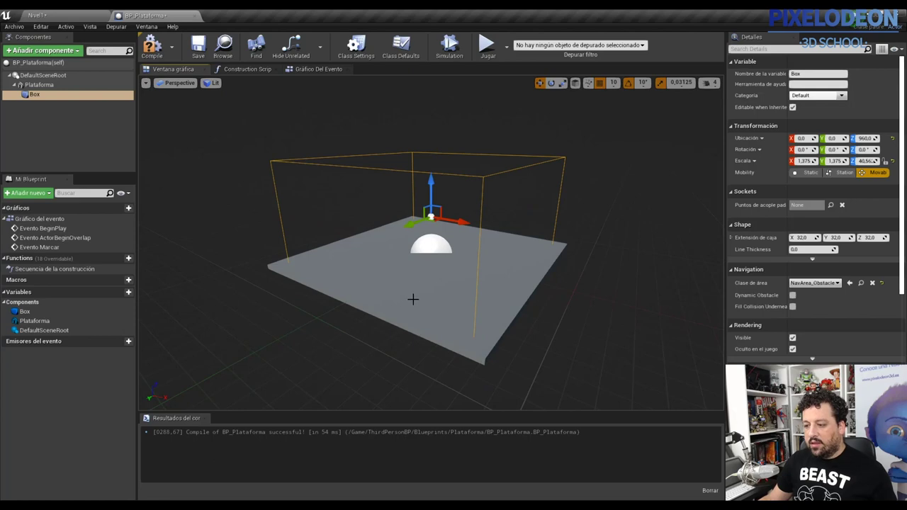
{"action": "left_click", "coordinate": [152, 46]}
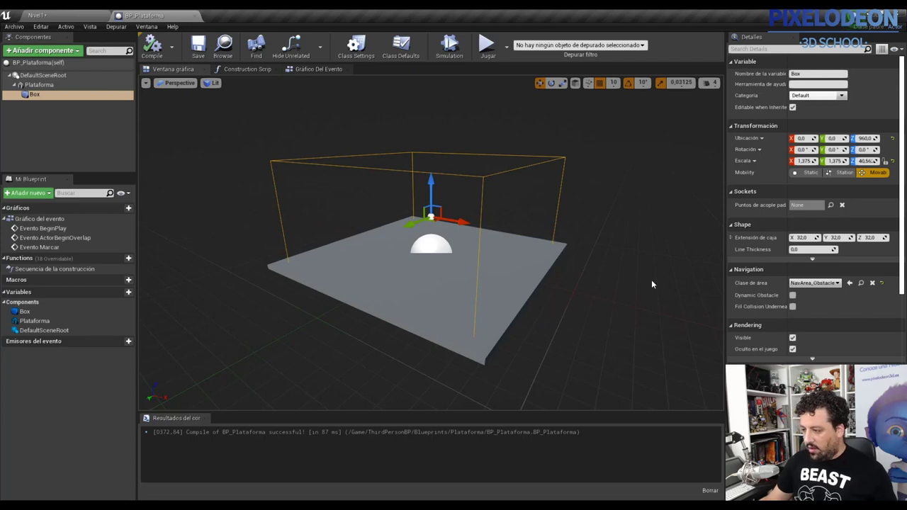
{"action": "scroll", "coordinate": [786, 236], "scroll_direction": "down", "scroll_amount": 5}
Add an On Component Begin Overlap (Box) event node to the Event Graph and recompile
{"action": "scroll", "coordinate": [786, 236], "scroll_direction": "down", "scroll_amount": 5}
{"action": "scroll", "coordinate": [787, 236], "scroll_direction": "down", "scroll_amount": 5}
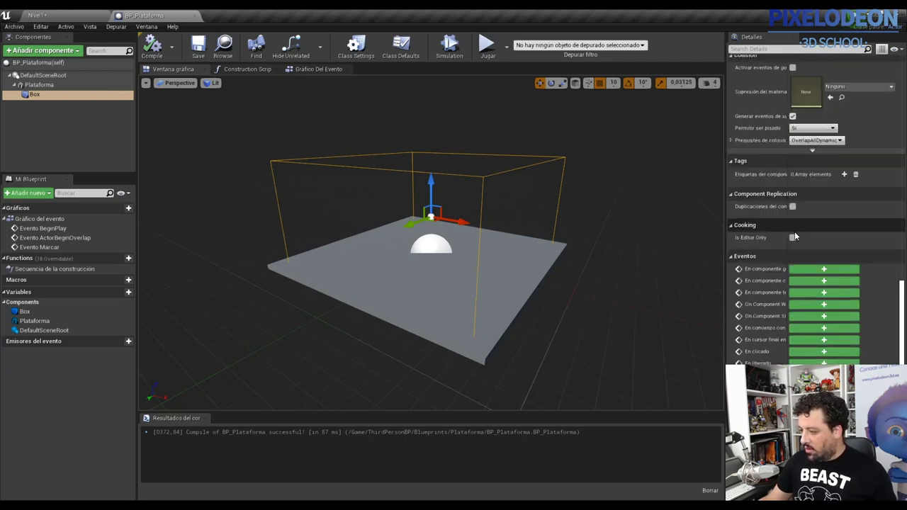
{"action": "left_click_drag", "start_coordinate": [725, 288], "coordinate": [674, 287]}
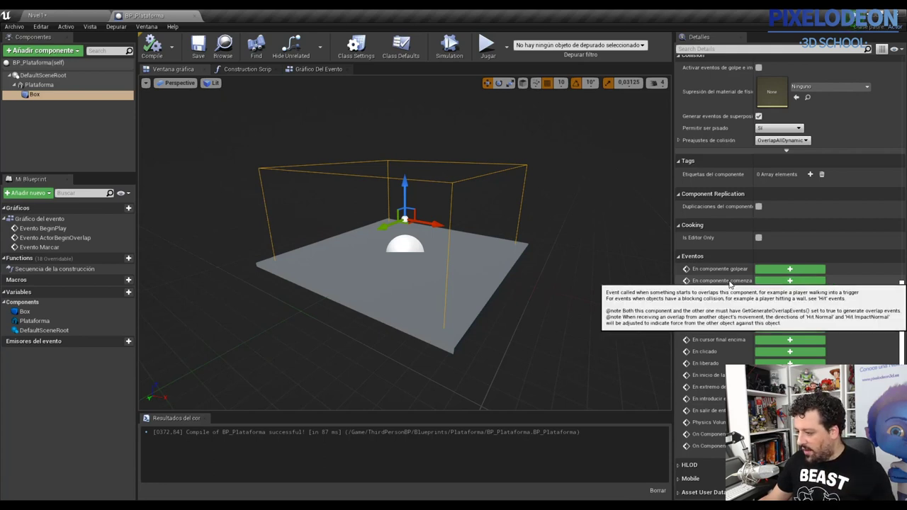
{"action": "mouse_move", "coordinate": [671, 289]}
{"action": "left_mouse_down"}
{"action": "mouse_move", "coordinate": [543, 283]}
{"action": "mouse_move", "coordinate": [687, 280]}
{"action": "left_mouse_up"}
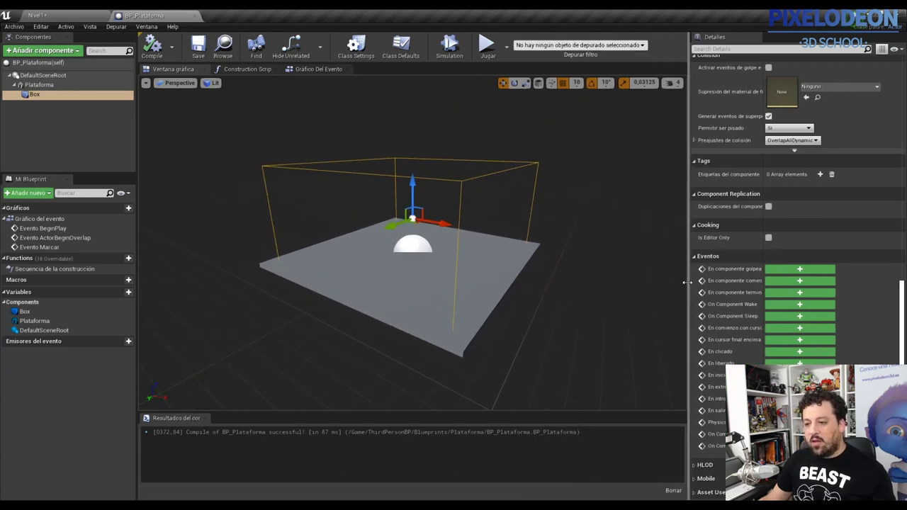
{"action": "left_click_drag", "start_coordinate": [686, 282], "coordinate": [685, 282]}
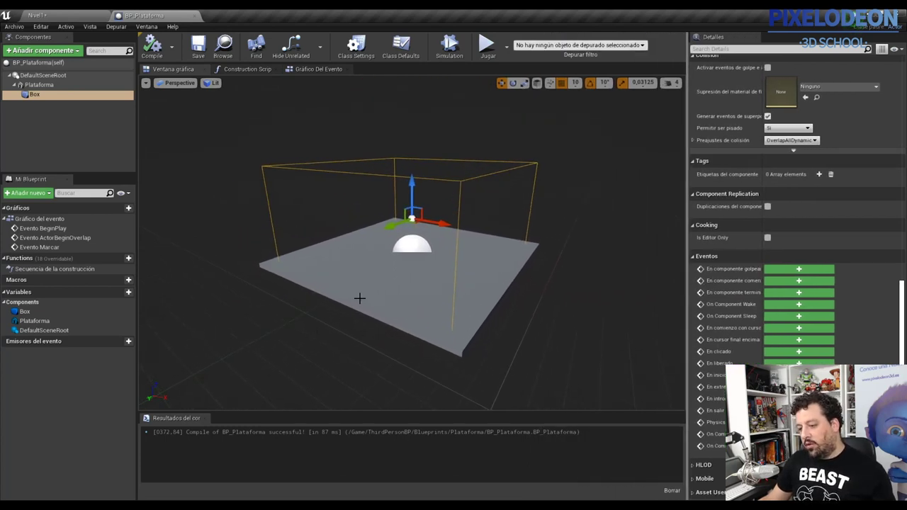
{"action": "left_click", "coordinate": [799, 282]}
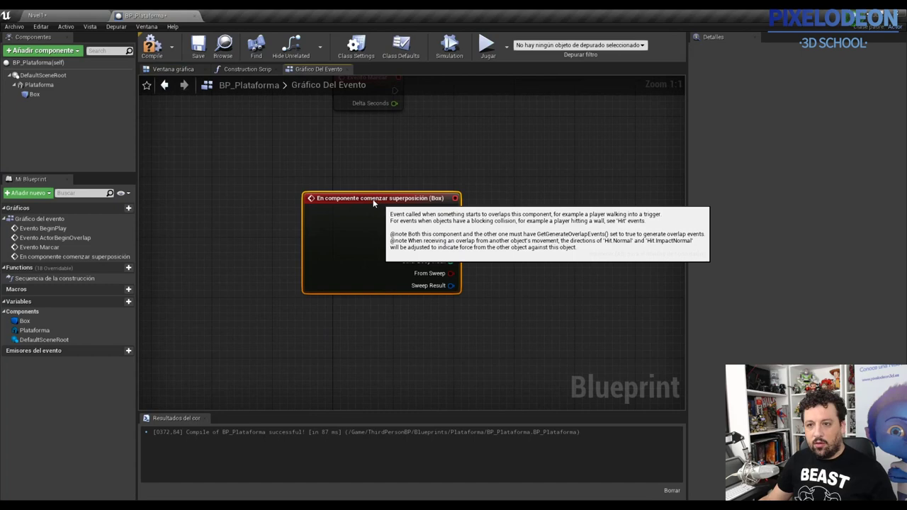
{"action": "left_click_drag", "start_coordinate": [378, 205], "coordinate": [346, 210]}
{"action": "left_click", "coordinate": [521, 203]}
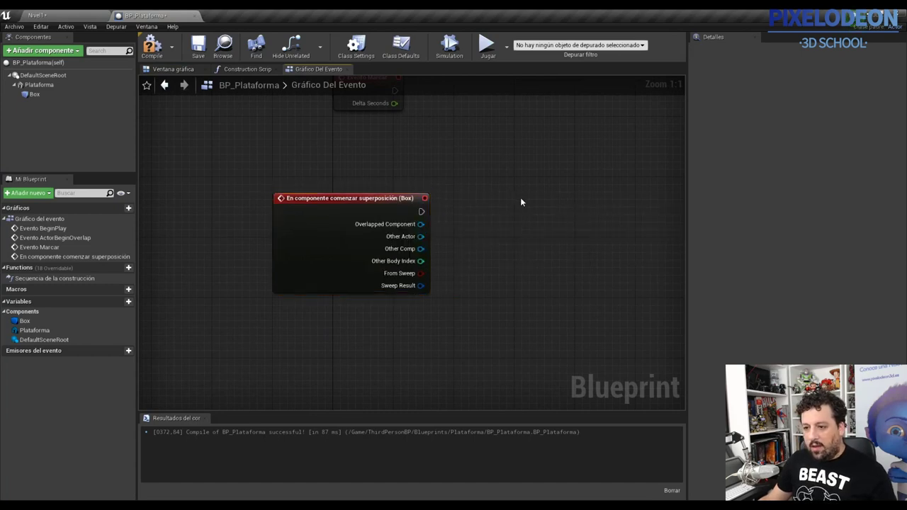
{"action": "left_click", "coordinate": [157, 48]}
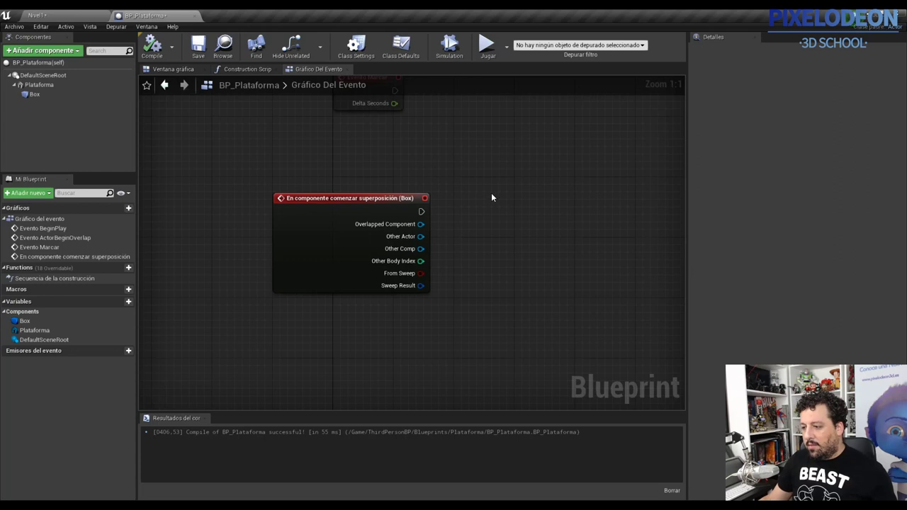
{"action": "left_click_drag", "start_coordinate": [421, 212], "coordinate": [507, 201]}
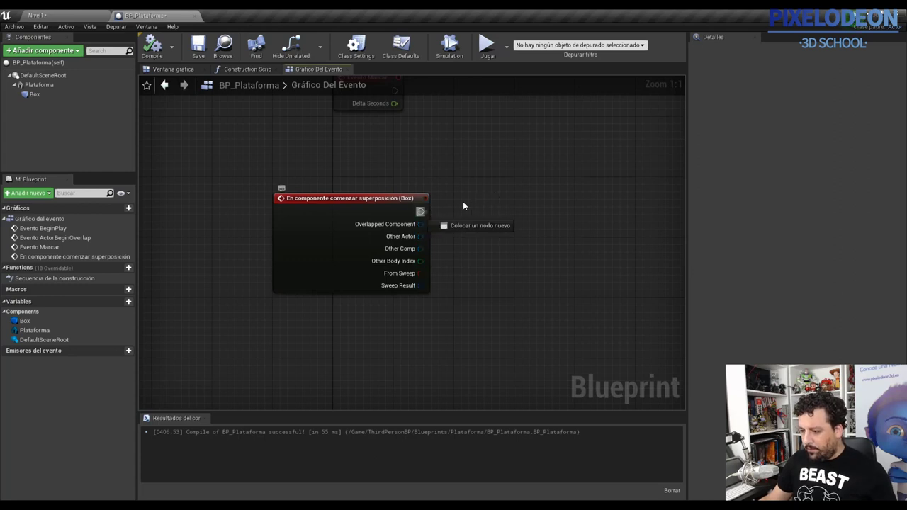
Wire a new timeline named Alturaplataforma to the overlap event and save the blueprint
{"action": "type", "text": "ti"}
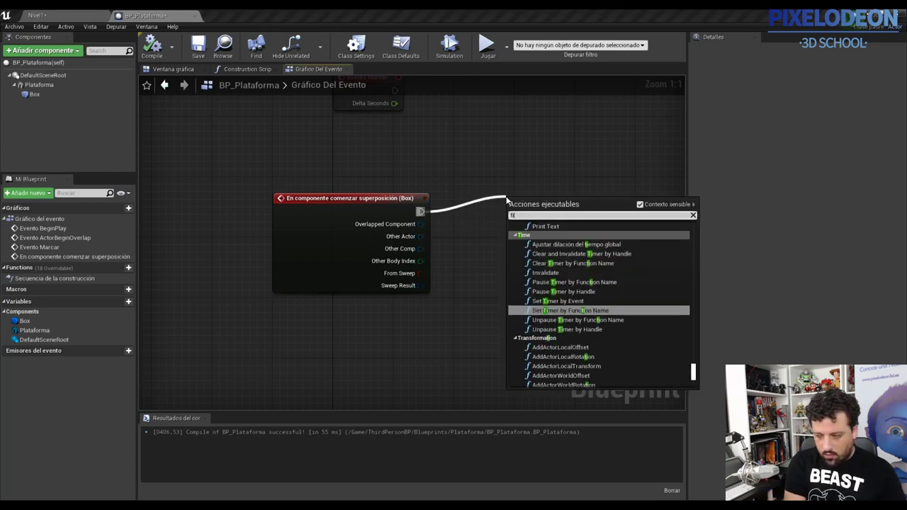
{"action": "type", "text": "mel"}
{"action": "key", "text": "Down"}
{"action": "key", "text": "Down"}
{"action": "key", "text": "Return"}
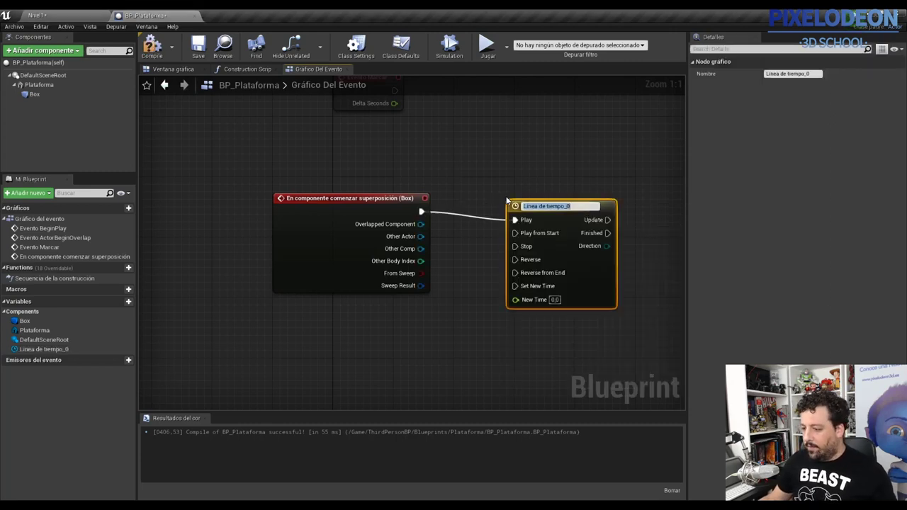
{"action": "type", "text": "Alturaplataforma"}
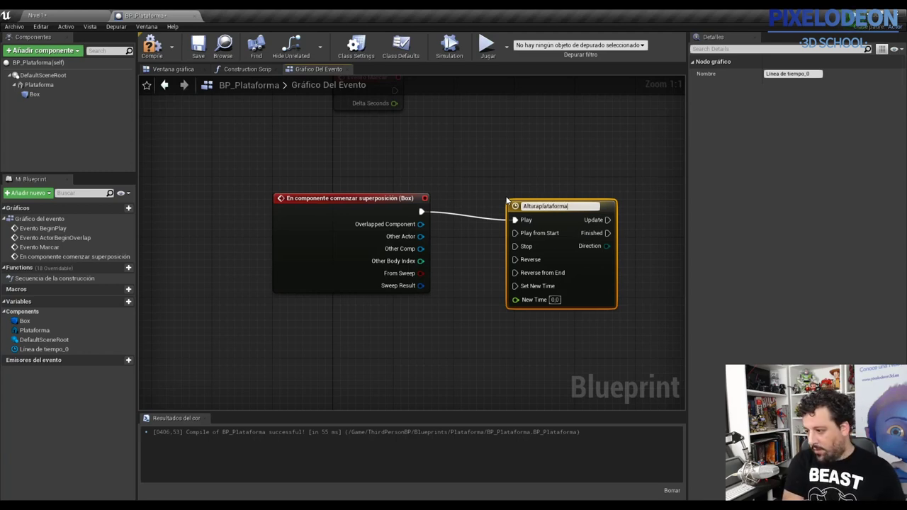
{"action": "key", "text": "Return"}
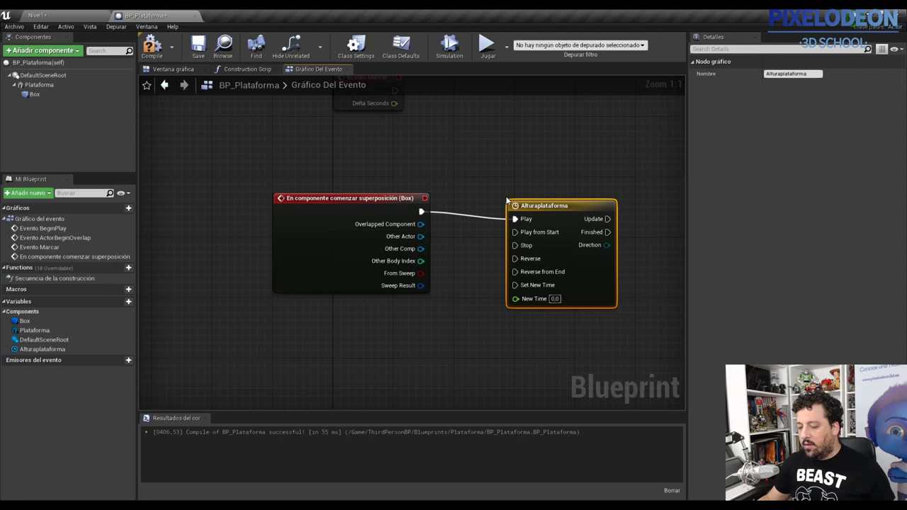
{"action": "left_click_drag", "start_coordinate": [594, 210], "coordinate": [572, 197]}
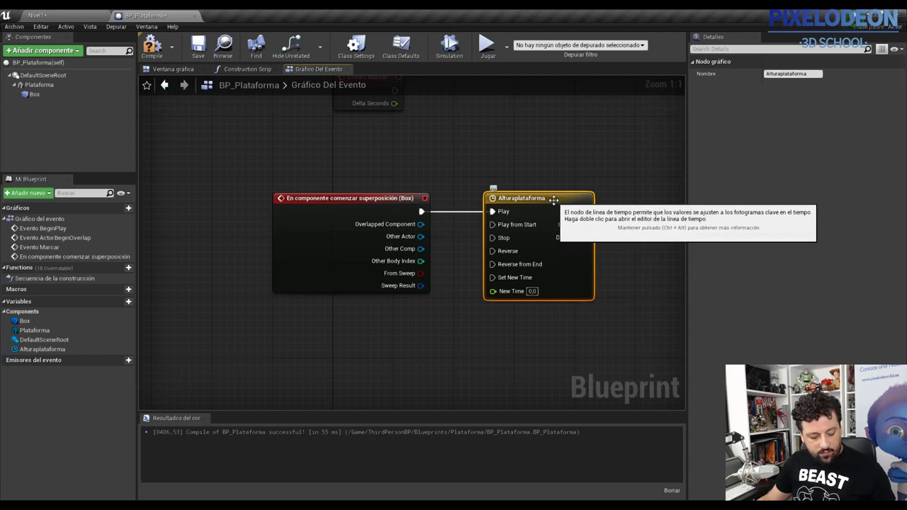
{"action": "key", "text": "ctrl+s"}
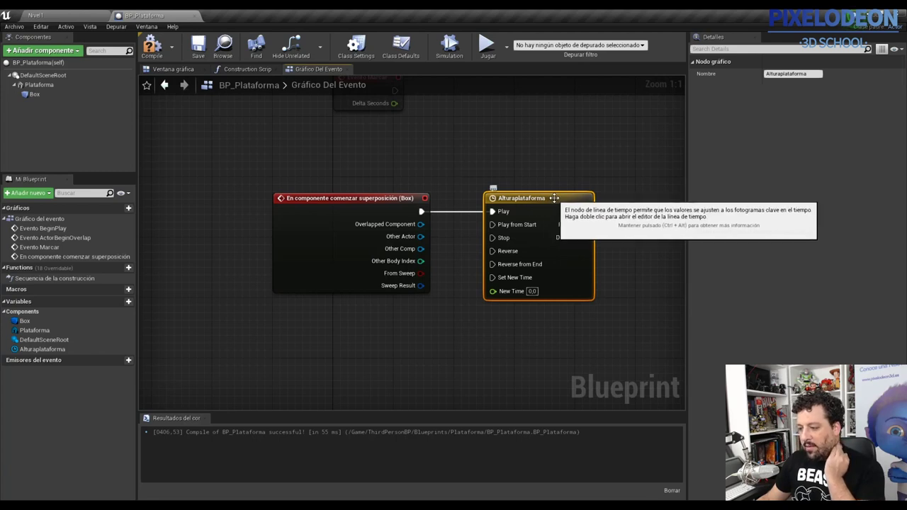
{"action": "double_click", "coordinate": [554, 197]}
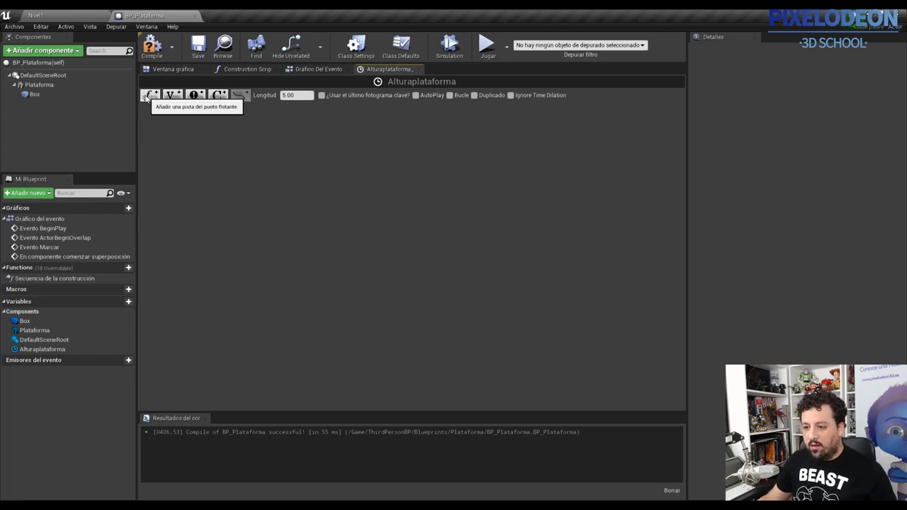
Add a float track named Alturaplataforma to the timeline
{"action": "left_click", "coordinate": [152, 97]}
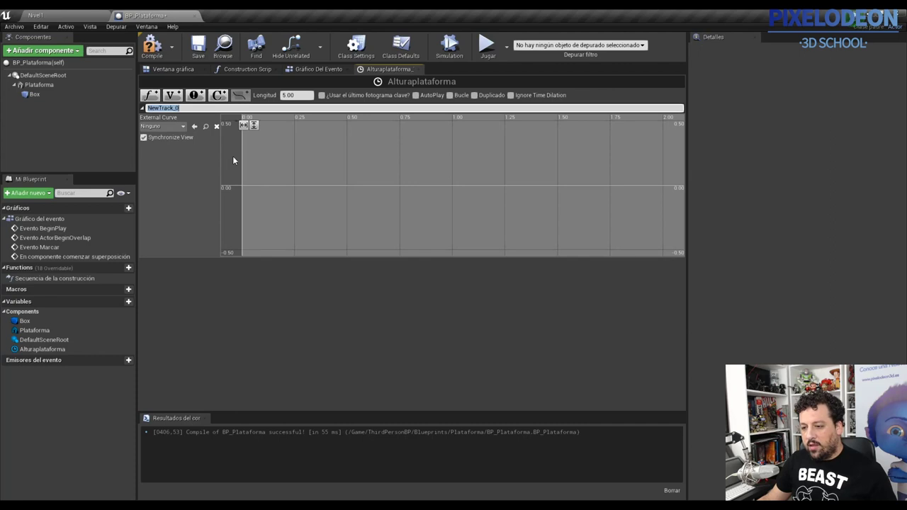
{"action": "type", "text": "Altura"}
{"action": "key", "text": "Return"}
{"action": "type", "text": "ma"}
{"action": "key", "text": "Return"}
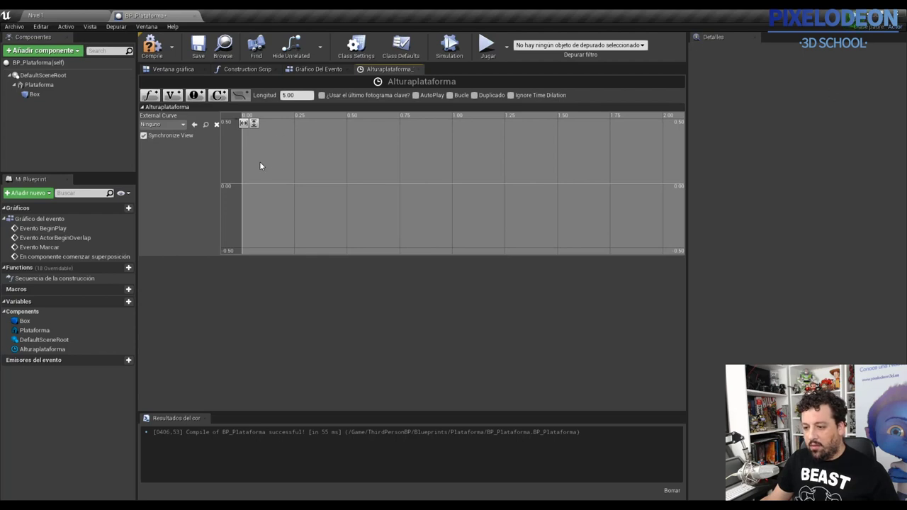
Add two keys to the curve and set the first to time 0, value 0
{"action": "right_click", "coordinate": [250, 162]}
{"action": "left_click", "coordinate": [263, 176]}
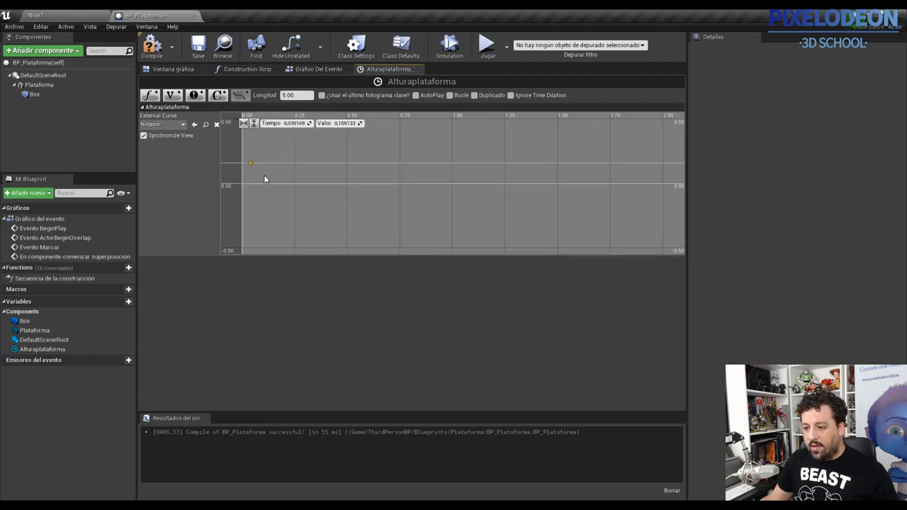
{"action": "right_click", "coordinate": [298, 165]}
{"action": "left_click", "coordinate": [330, 175]}
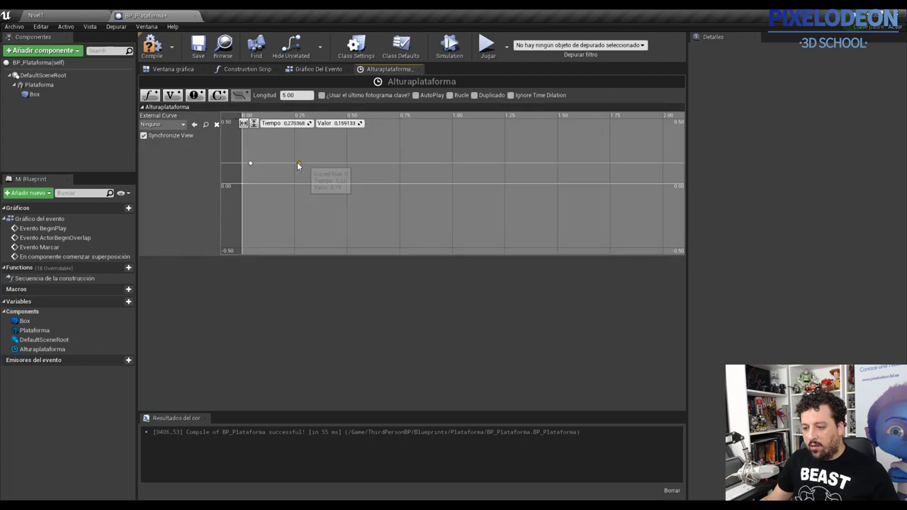
{"action": "left_click", "coordinate": [250, 164]}
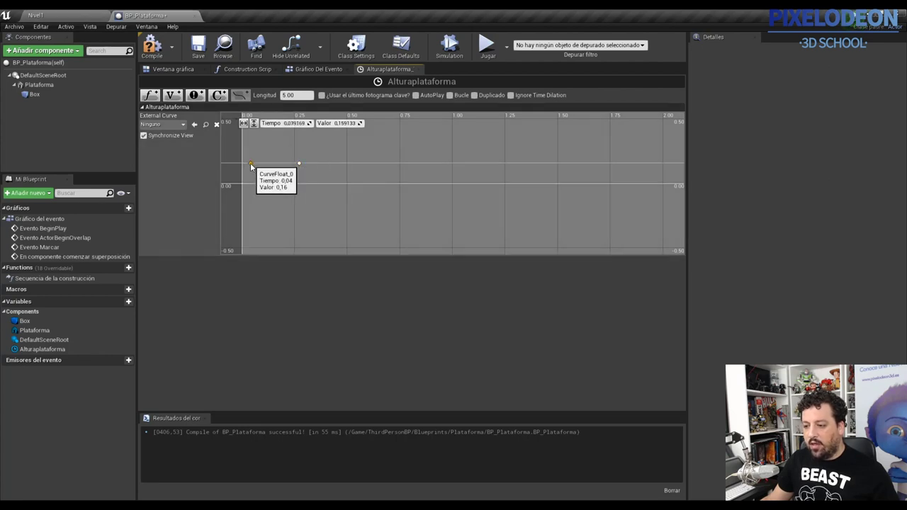
{"action": "left_click", "coordinate": [295, 123]}
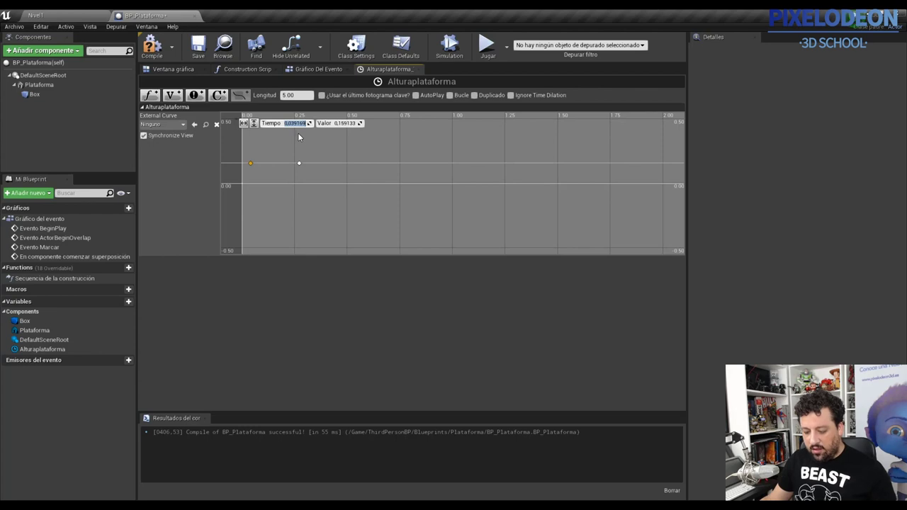
{"action": "type", "text": "0"}
{"action": "key", "text": "Tab"}
{"action": "type", "text": "0"}
{"action": "key", "text": "Return"}
Keep the timeline length at 5.00 and set the second key's value to 300
{"action": "left_click", "coordinate": [298, 165]}
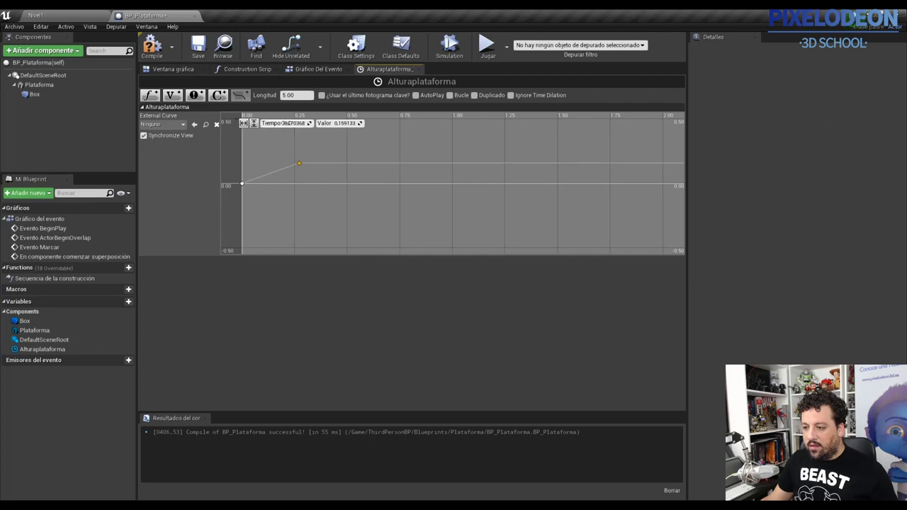
{"action": "left_click", "coordinate": [294, 95]}
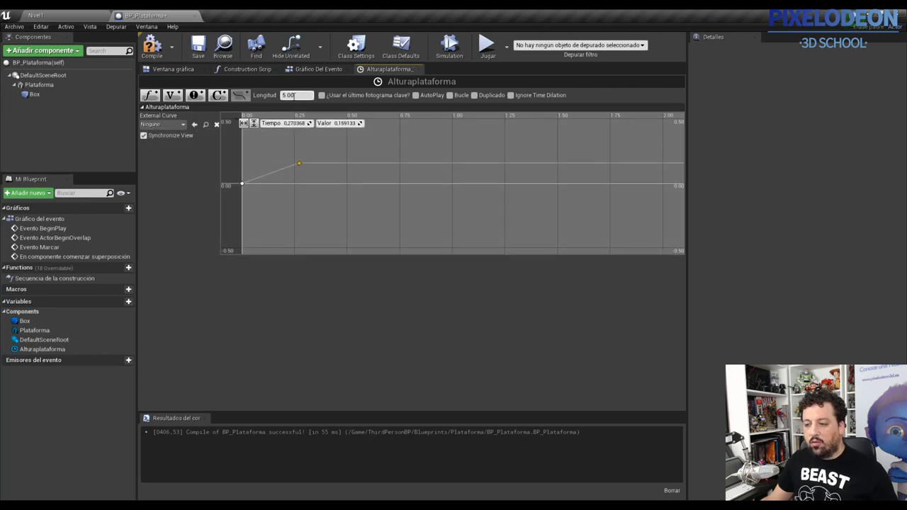
{"action": "key", "text": "Return"}
{"action": "left_click_drag", "start_coordinate": [290, 123], "coordinate": [324, 135]}
{"action": "type", "text": "5"}
{"action": "left_click", "coordinate": [341, 124]}
{"action": "type", "text": "300"}
{"action": "key", "text": "Return"}
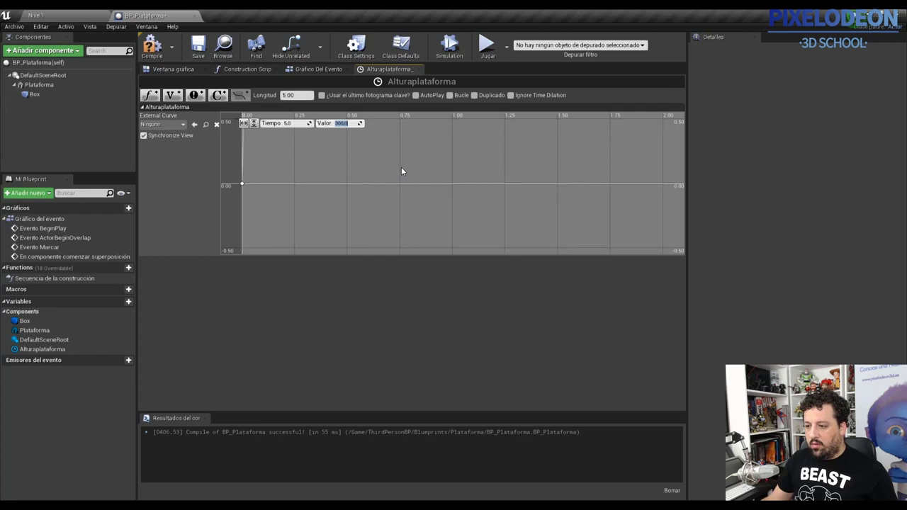
Fit the curve view to 0–5 s and 0–300, then compile and save the blueprint
{"action": "left_click", "coordinate": [243, 124]}
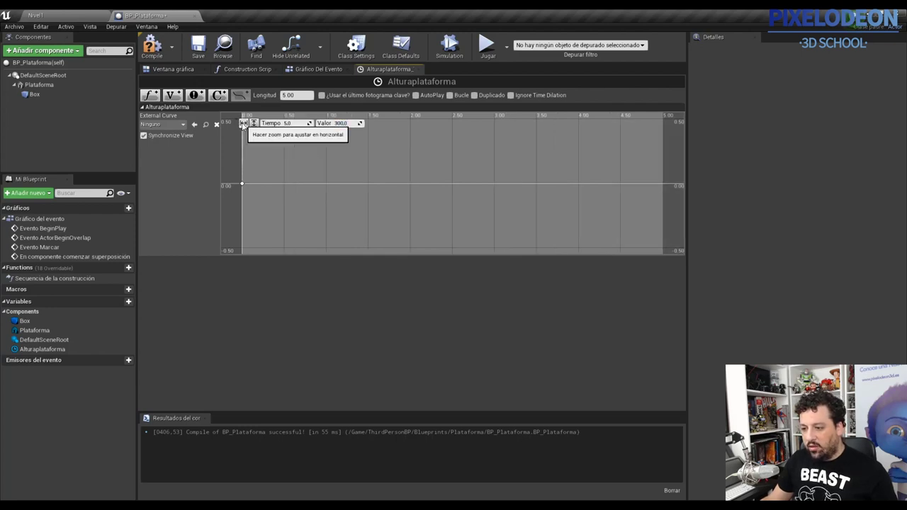
{"action": "left_click", "coordinate": [254, 123]}
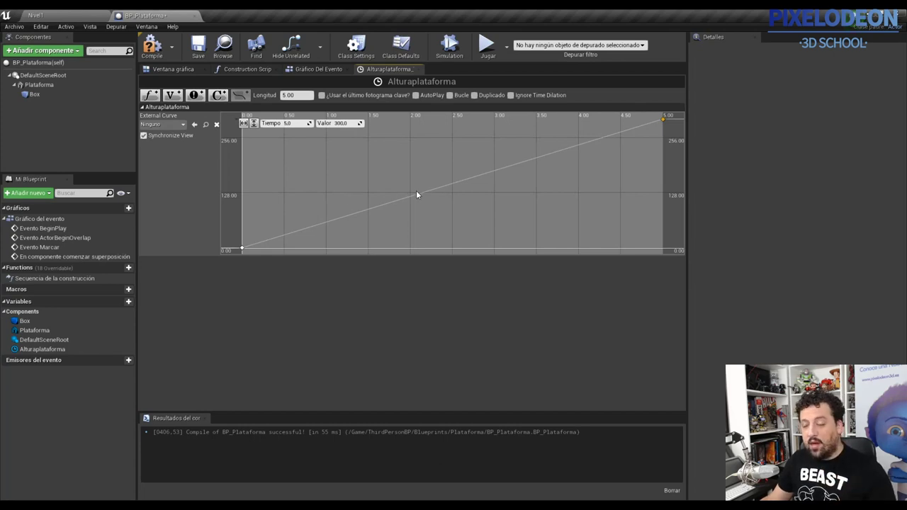
{"action": "left_click", "coordinate": [443, 168]}
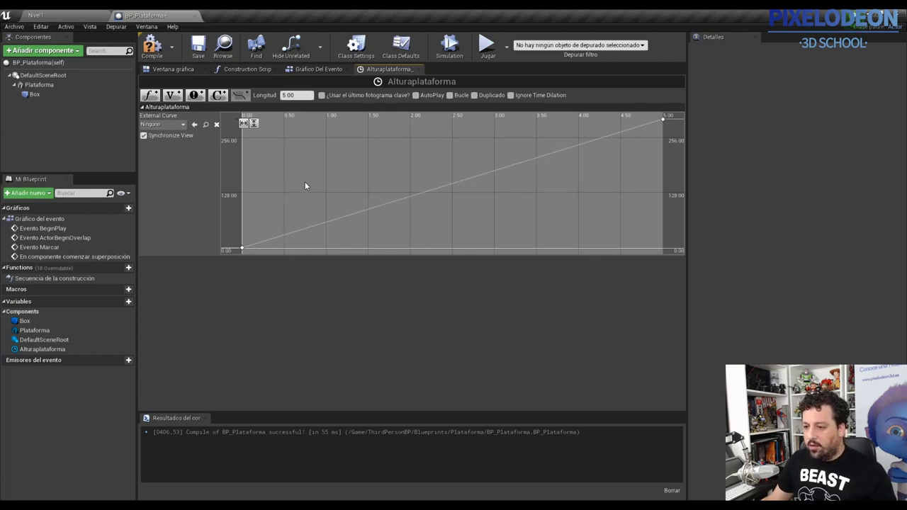
{"action": "left_click", "coordinate": [152, 47]}
{"action": "left_click", "coordinate": [199, 47]}
{"action": "left_click", "coordinate": [321, 69]}
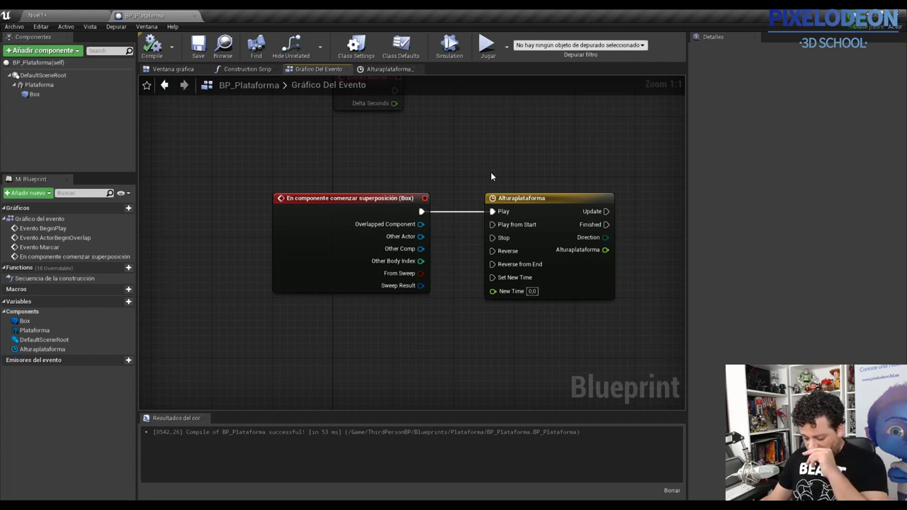
Frame both event-graph nodes, then go back to the Nivel1 level view
{"action": "right_click_drag", "start_coordinate": [490, 176], "coordinate": [372, 160]}
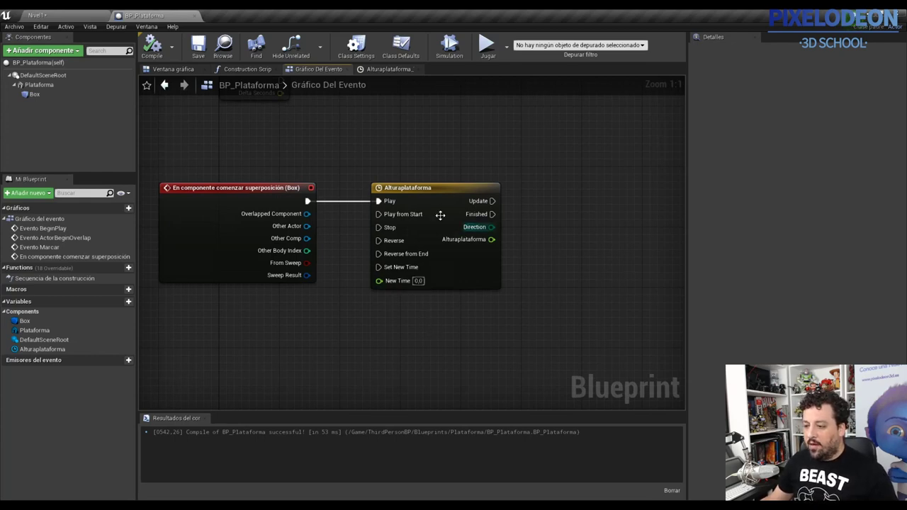
{"action": "left_click", "coordinate": [39, 15]}
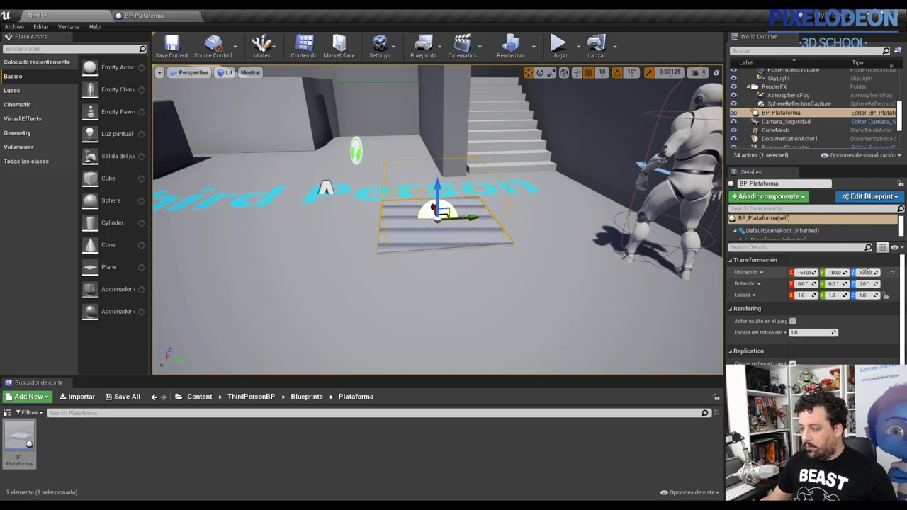
Raise the placed BP_Plataforma from Z 130 to Z 140, then go back to its Blueprint
{"action": "left_click", "coordinate": [144, 16]}
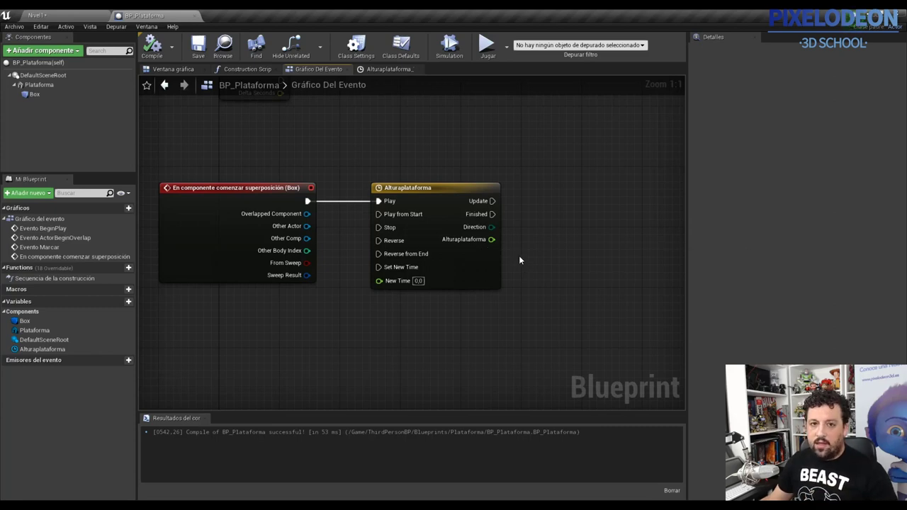
{"action": "left_click", "coordinate": [39, 15]}
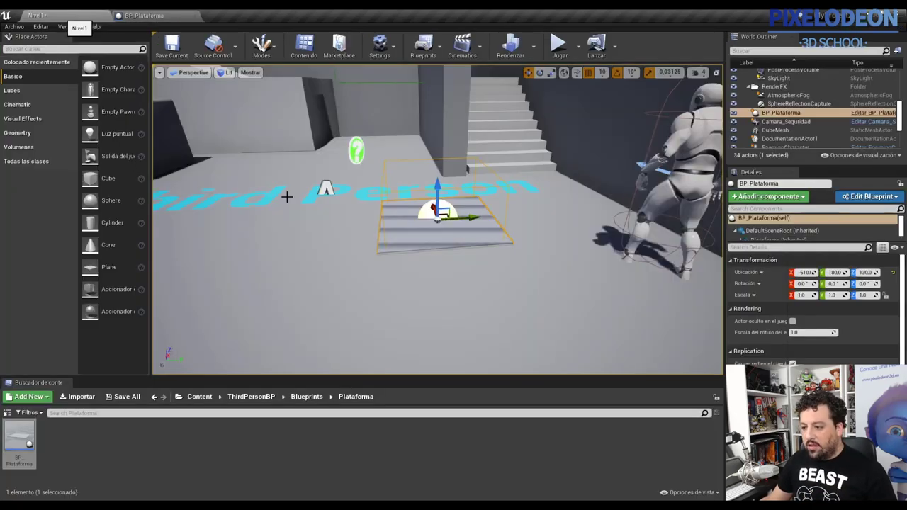
{"action": "left_click_drag", "start_coordinate": [438, 181], "coordinate": [437, 210]}
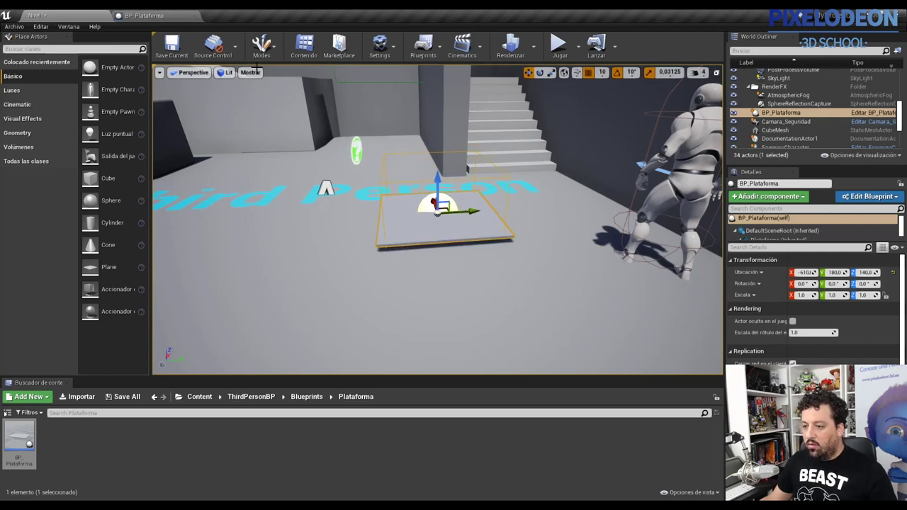
{"action": "left_click", "coordinate": [159, 15]}
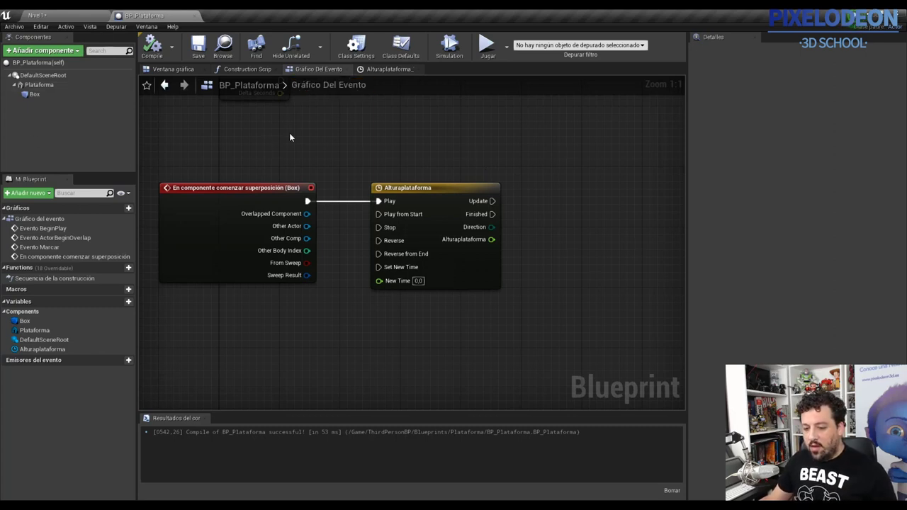
Add a new Blueprint variable named Posicionplataforma
{"action": "left_click", "coordinate": [128, 301]}
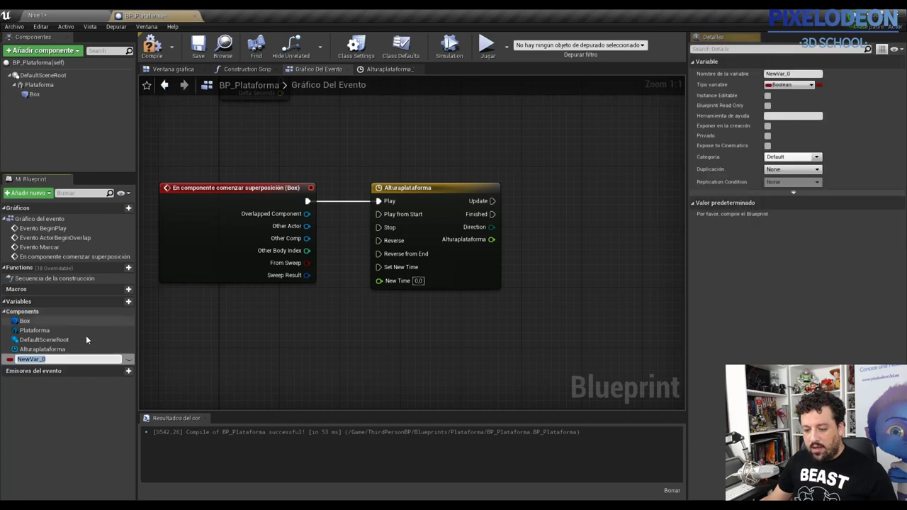
{"action": "type", "text": "Alturaplataforma"}
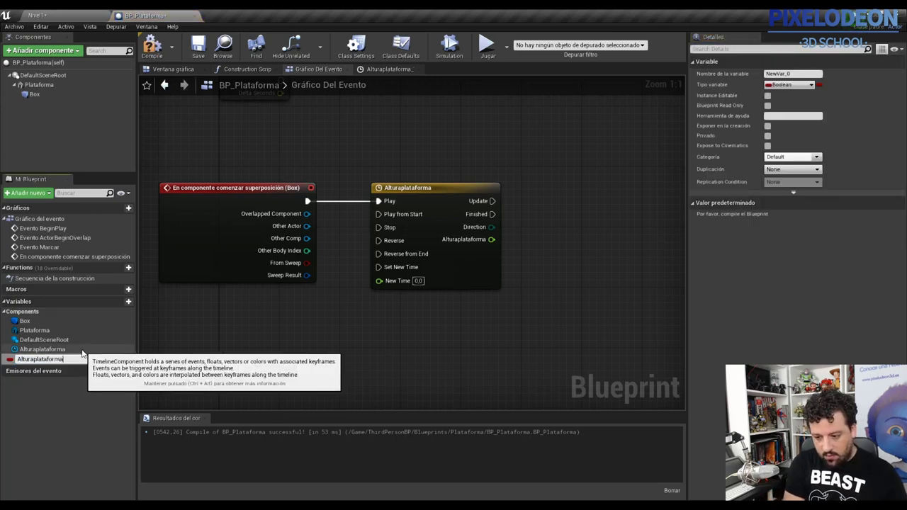
{"action": "key", "text": "Return"}
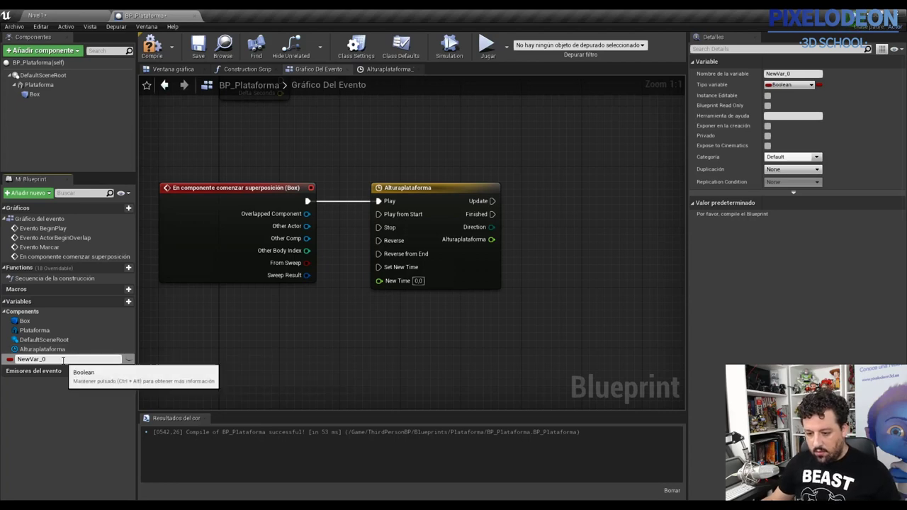
{"action": "double_click", "coordinate": [63, 360]}
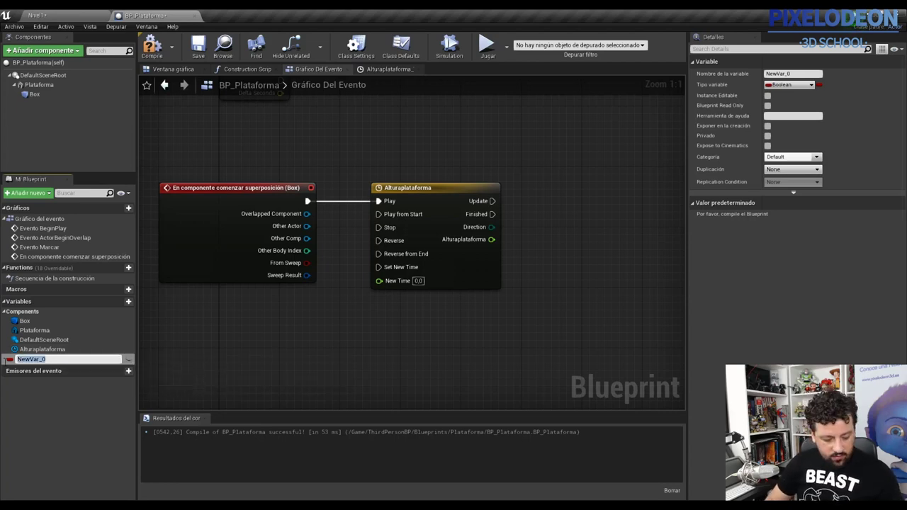
{"action": "type", "text": "Po"}
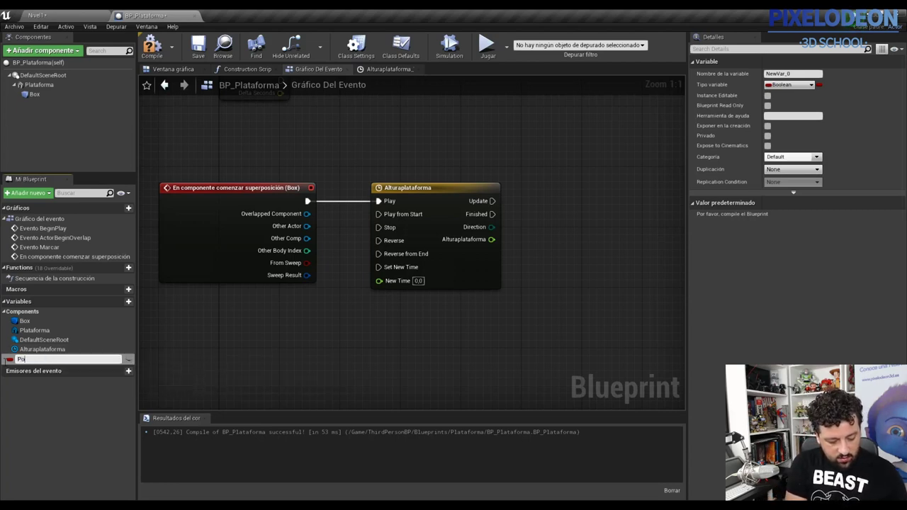
{"action": "type", "text": "sicio"}
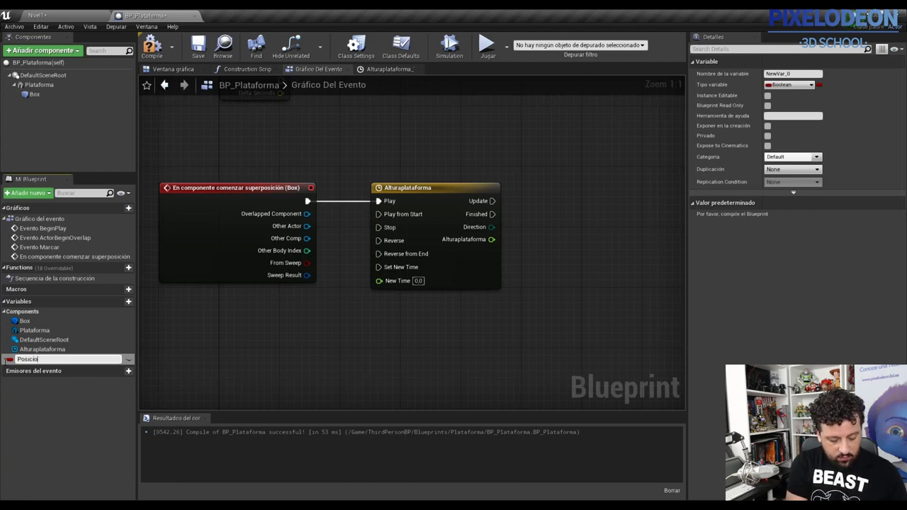
{"action": "type", "text": "nplatafor"}
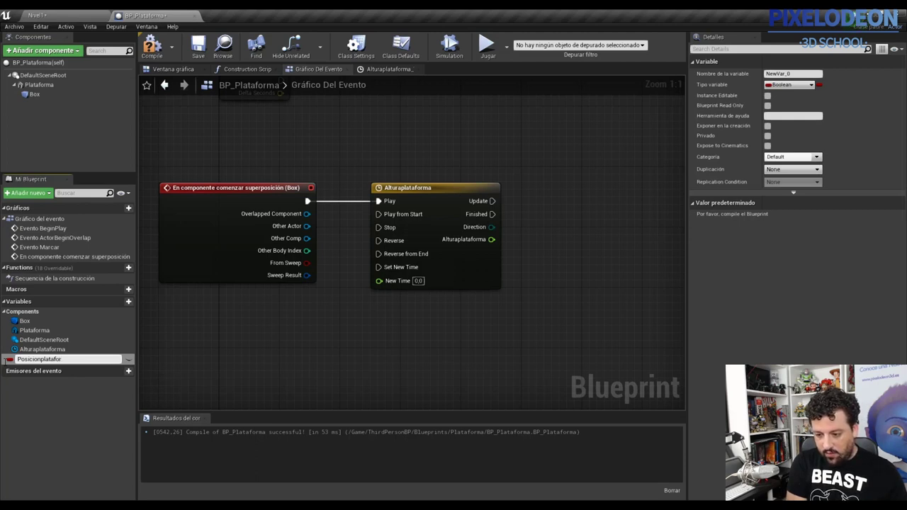
{"action": "type", "text": "ma"}
{"action": "key", "text": "Return"}
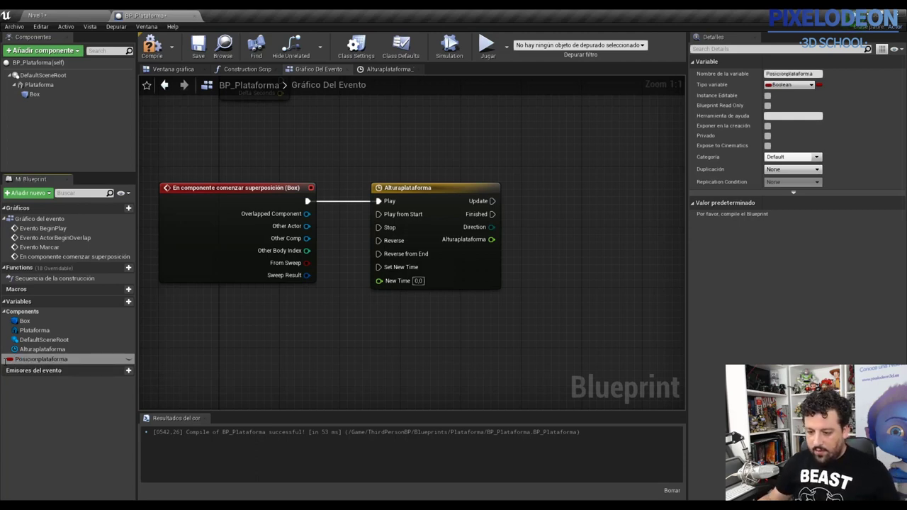
Make Posicionplataforma a Vector and place its getter node in the event graph
{"action": "left_click", "coordinate": [15, 359]}
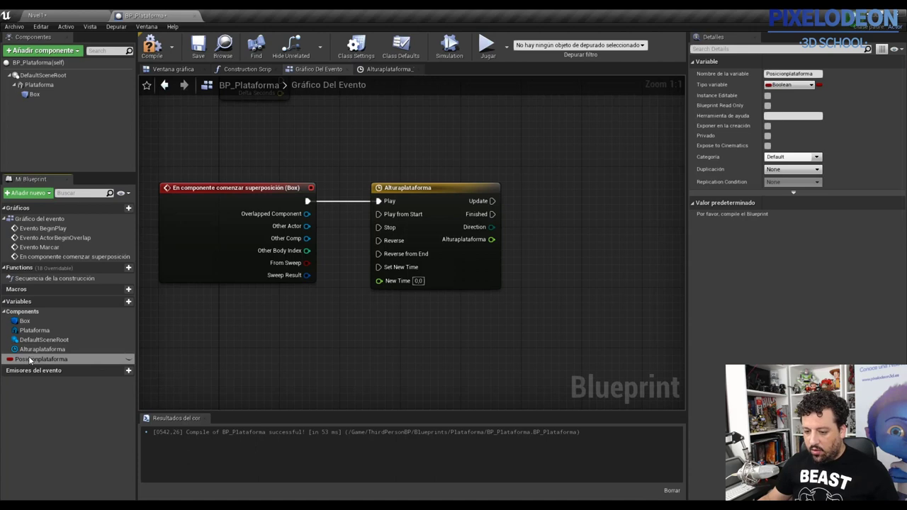
{"action": "left_click", "coordinate": [790, 85]}
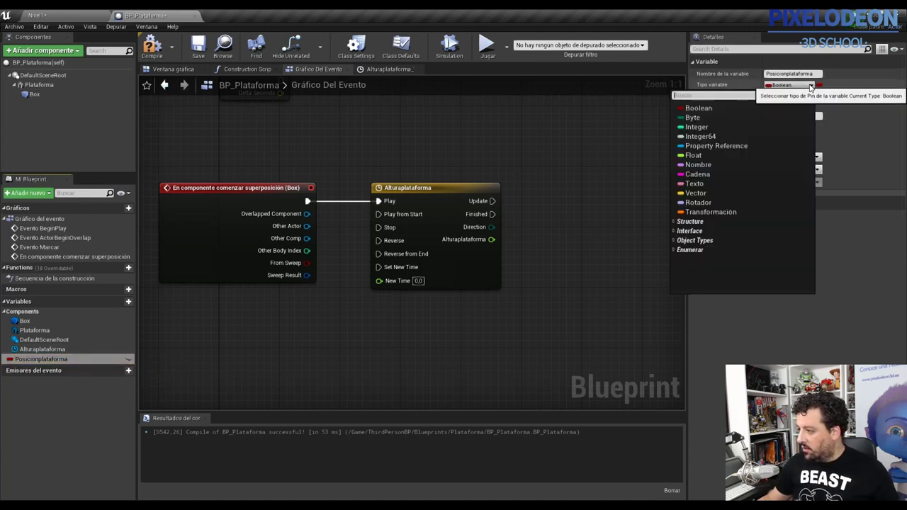
{"action": "left_click", "coordinate": [731, 193]}
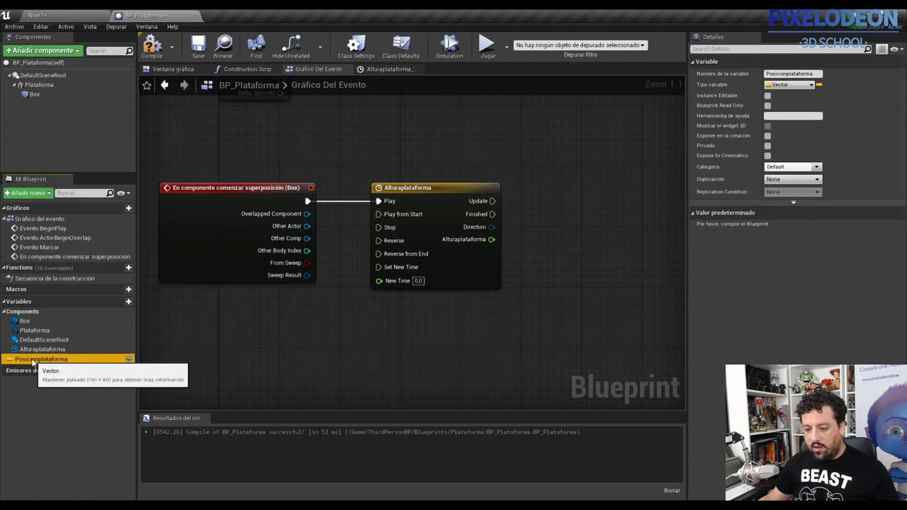
{"action": "mouse_move", "coordinate": [33, 361]}
{"action": "left_mouse_down"}
{"action": "mouse_move", "coordinate": [539, 257]}
{"action": "mouse_move", "coordinate": [553, 275]}
{"action": "left_mouse_up"}
{"action": "left_click", "coordinate": [560, 267]}
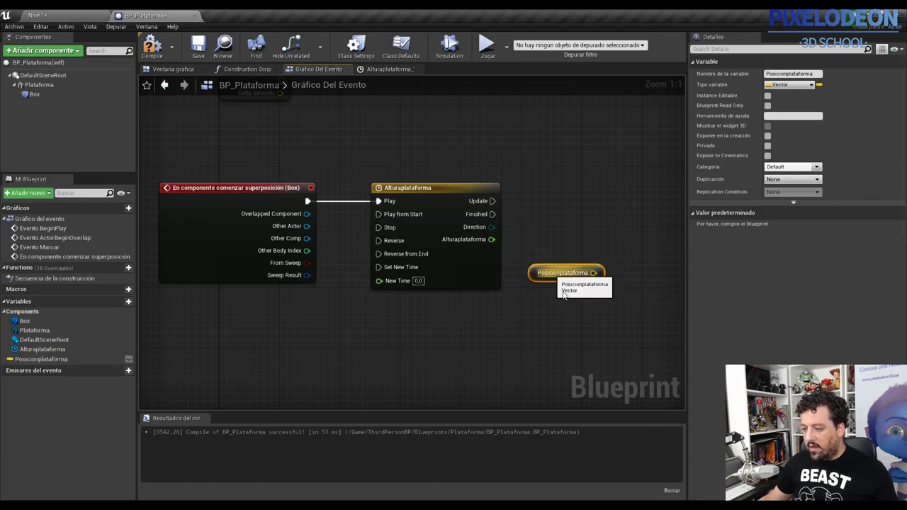
Compile and save BP_Plataforma, then switch to its Construction Script
{"action": "left_click", "coordinate": [152, 45]}
{"action": "left_click", "coordinate": [198, 46]}
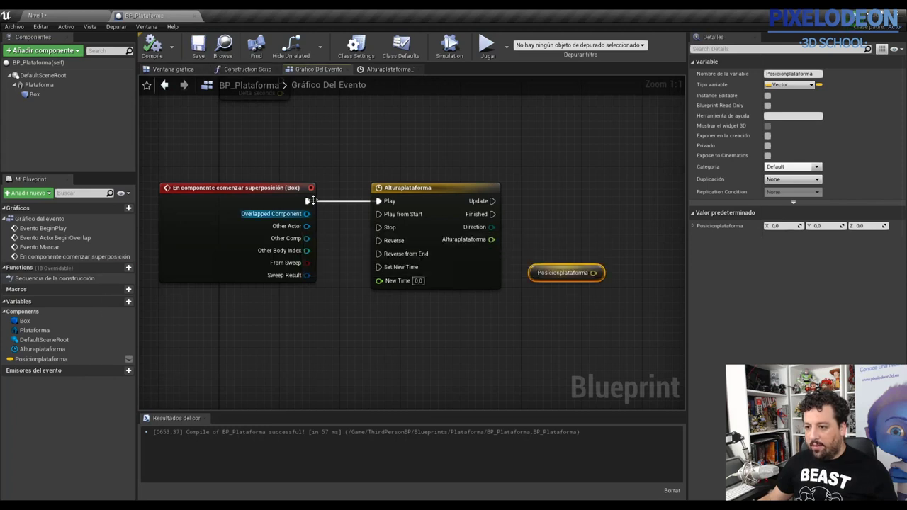
{"action": "key", "text": "ctrl+shift+s"}
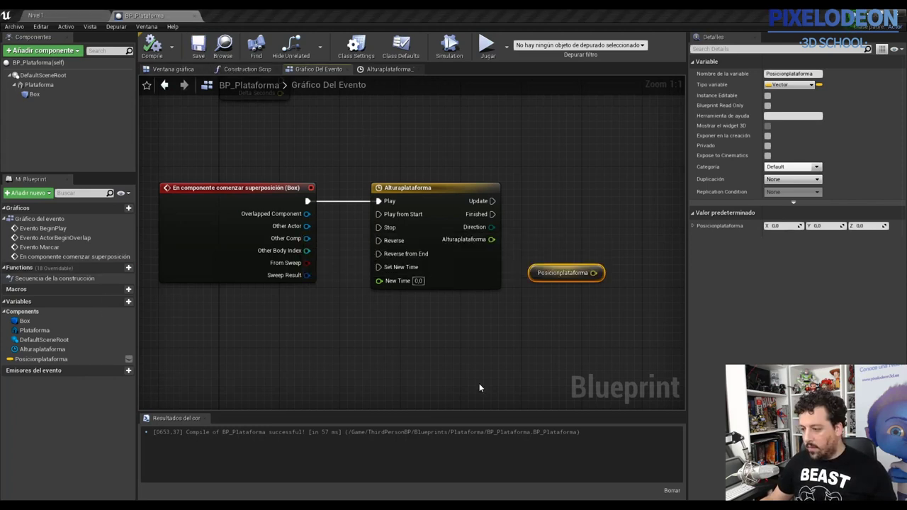
{"action": "left_click", "coordinate": [53, 360]}
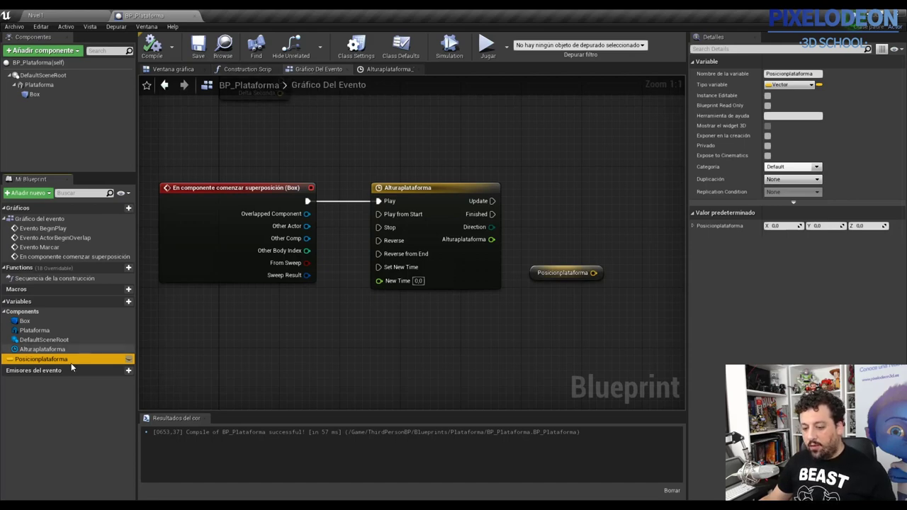
{"action": "left_click", "coordinate": [248, 69]}
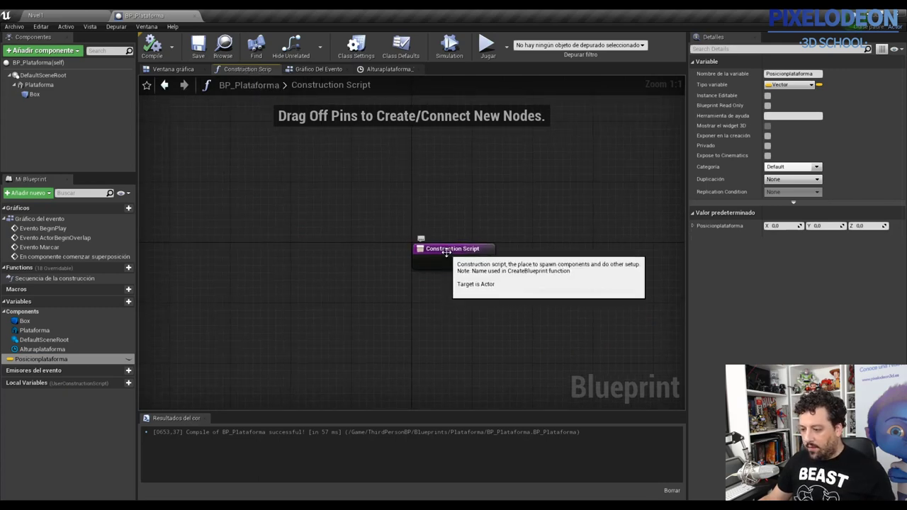
Add a SET Posicionplataforma node wired after the Construction Script node
{"action": "left_click_drag", "start_coordinate": [448, 251], "coordinate": [370, 237]}
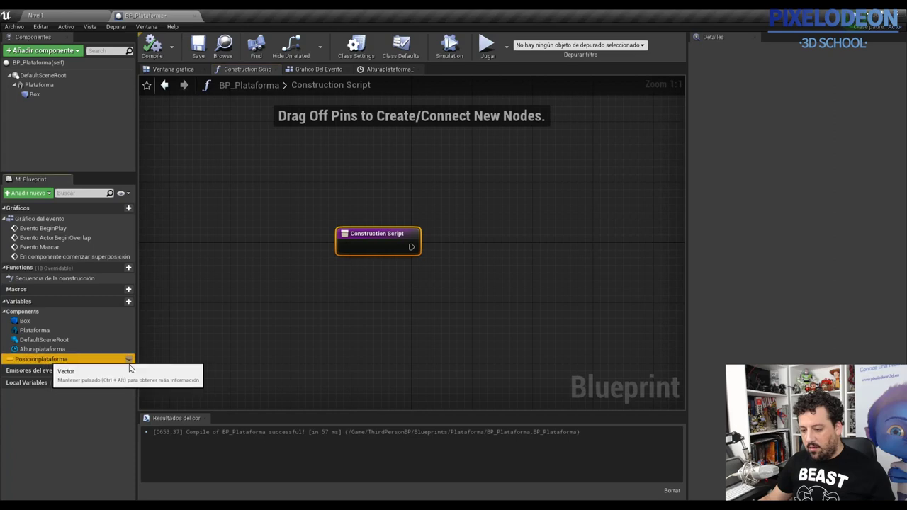
{"action": "left_click_drag", "start_coordinate": [42, 359], "coordinate": [496, 241], "text": "ctrl"}
{"action": "left_click", "coordinate": [511, 257]}
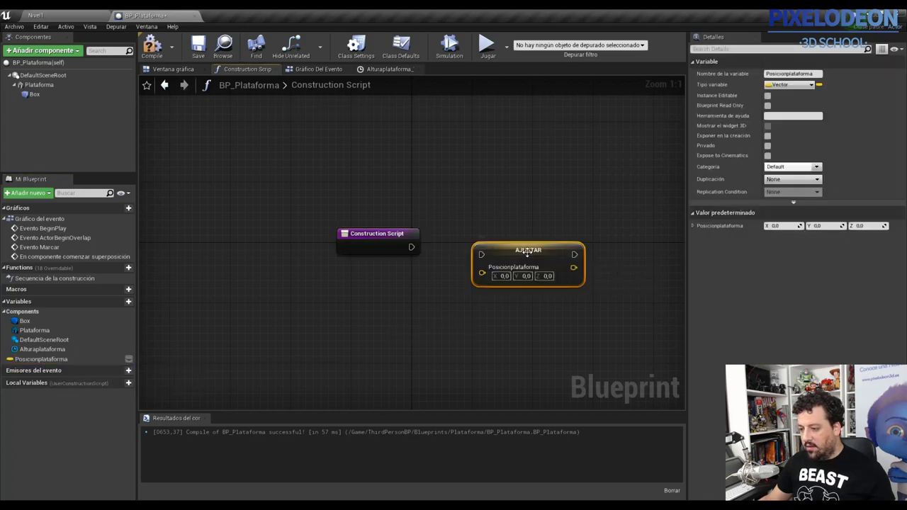
{"action": "left_click_drag", "start_coordinate": [522, 244], "coordinate": [515, 244]}
{"action": "left_click_drag", "start_coordinate": [411, 247], "coordinate": [473, 248]}
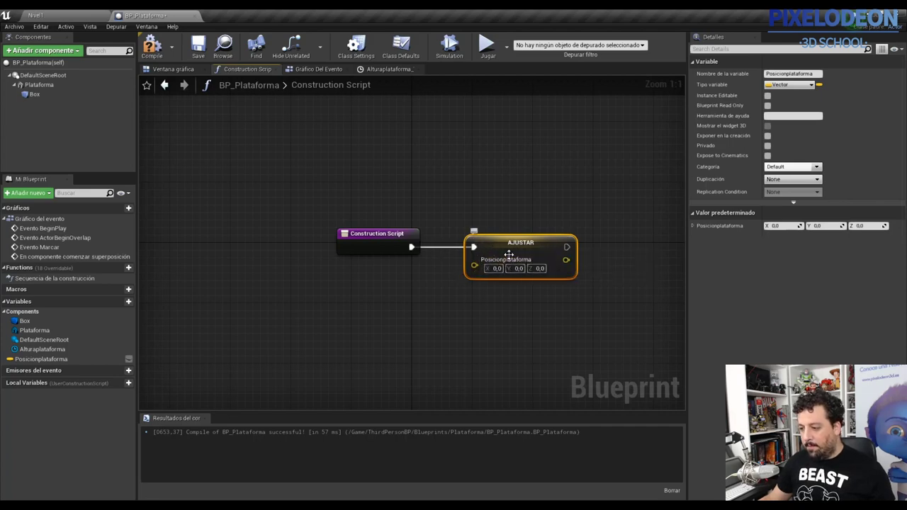
{"action": "left_click", "coordinate": [381, 296]}
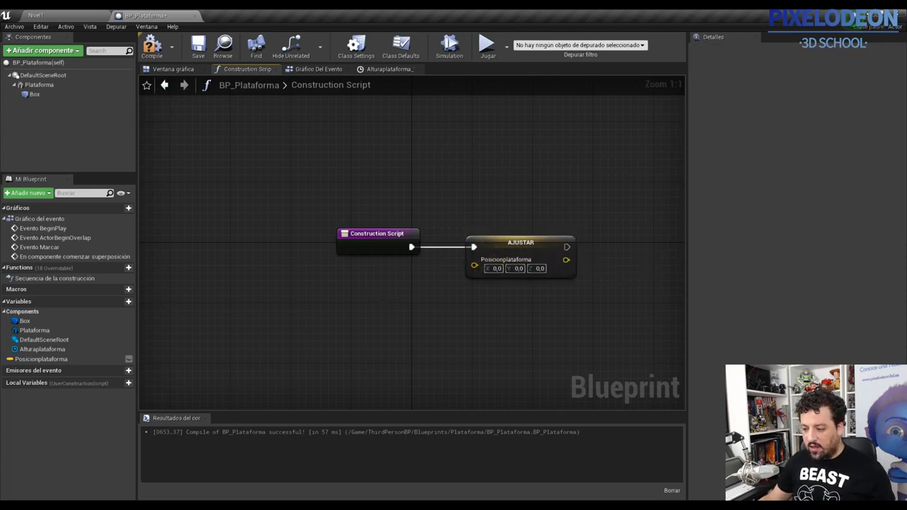
Feed a GetActorLocation node into the SET node and compile the Blueprint
{"action": "right_click", "coordinate": [381, 298]}
{"action": "type", "text": "getlo"}
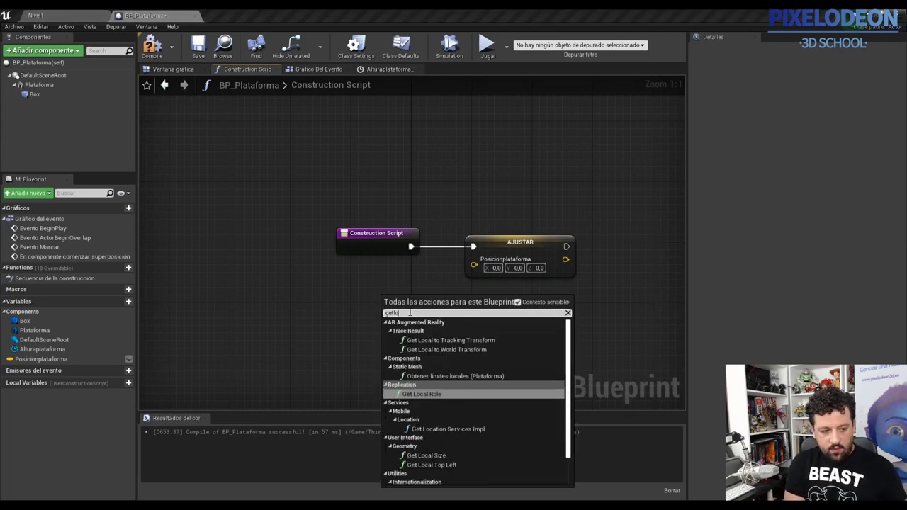
{"action": "key", "text": "BackSpace"}
{"action": "key", "text": "BackSpace"}
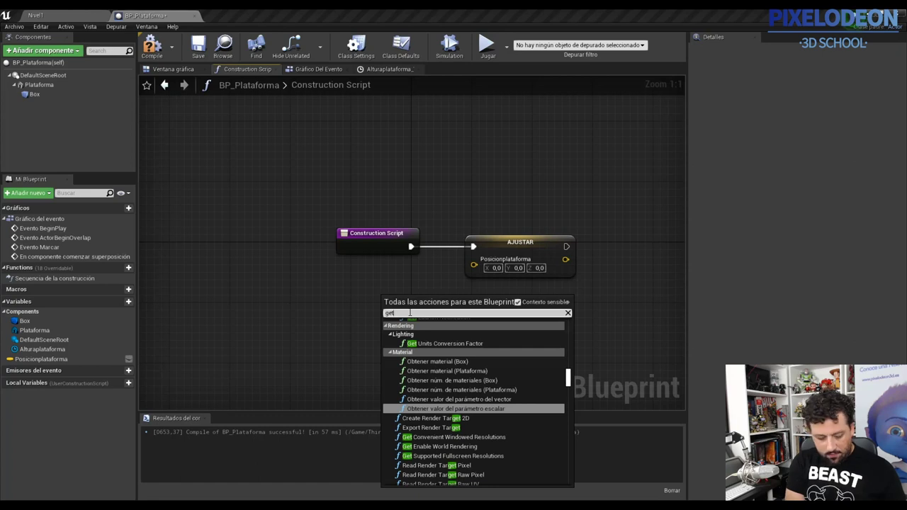
{"action": "type", "text": "actorloca"}
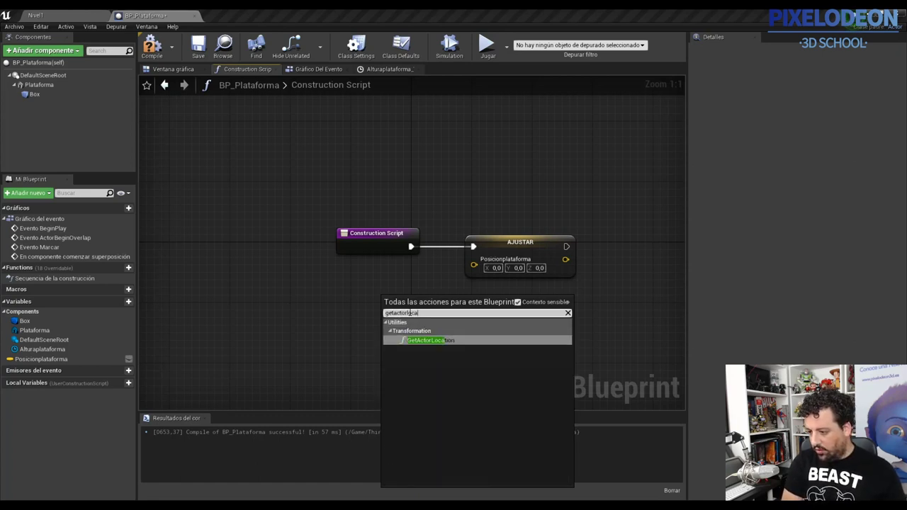
{"action": "key", "text": "Return"}
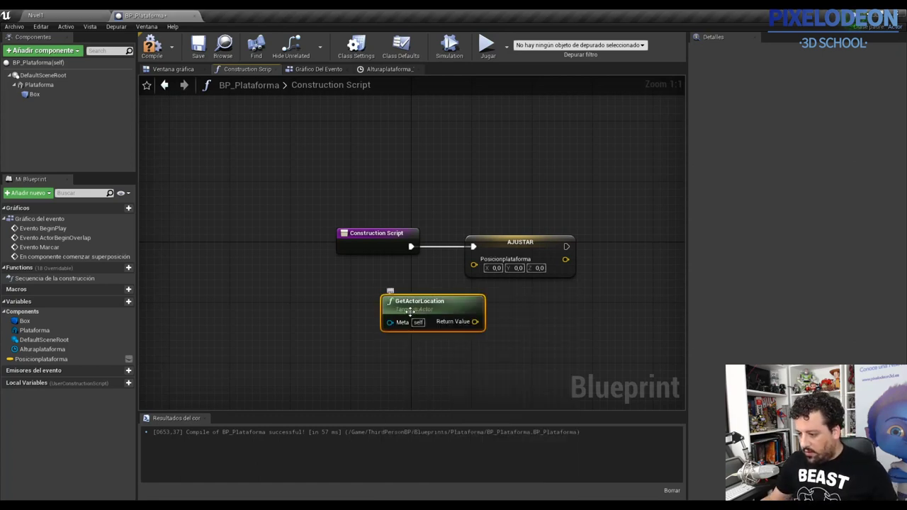
{"action": "mouse_move", "coordinate": [465, 305]}
{"action": "left_mouse_down"}
{"action": "mouse_move", "coordinate": [405, 282]}
{"action": "mouse_move", "coordinate": [474, 265]}
{"action": "left_mouse_up"}
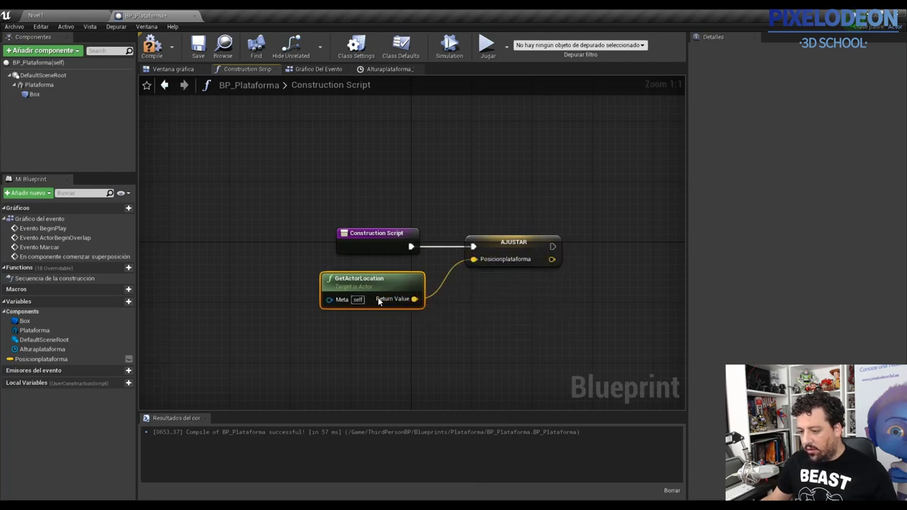
{"action": "left_click", "coordinate": [155, 46]}
{"action": "left_click", "coordinate": [383, 68]}
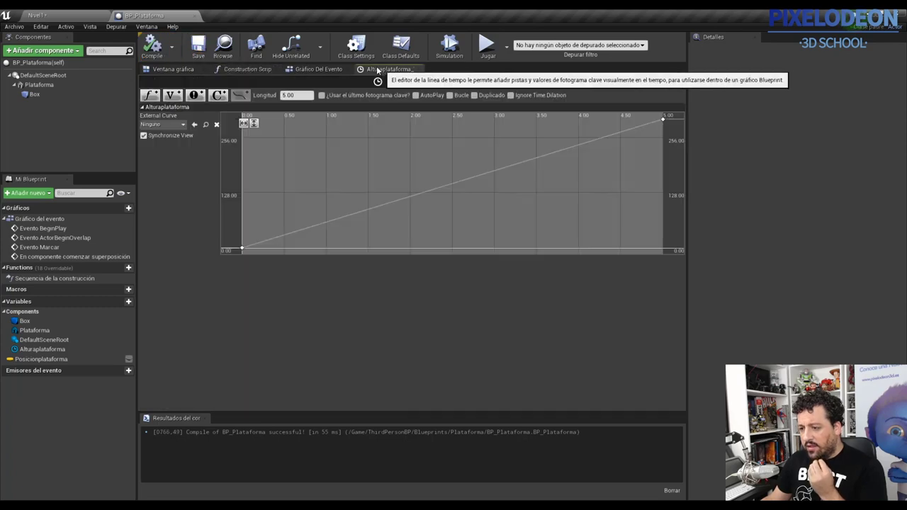
Place the Posicionplataforma getter right next to the Alturaplataforma timeline node in the Event Graph
{"action": "left_click", "coordinate": [312, 69]}
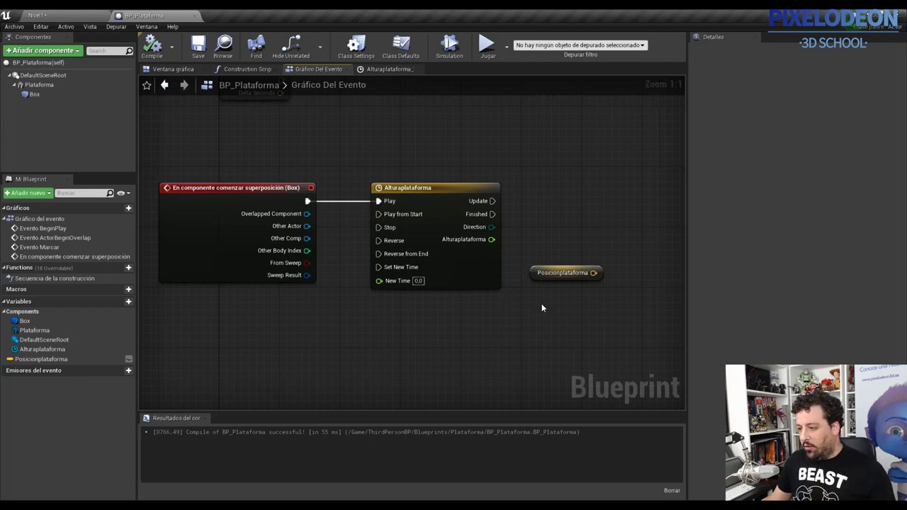
{"action": "right_click_drag", "start_coordinate": [557, 308], "coordinate": [423, 327]}
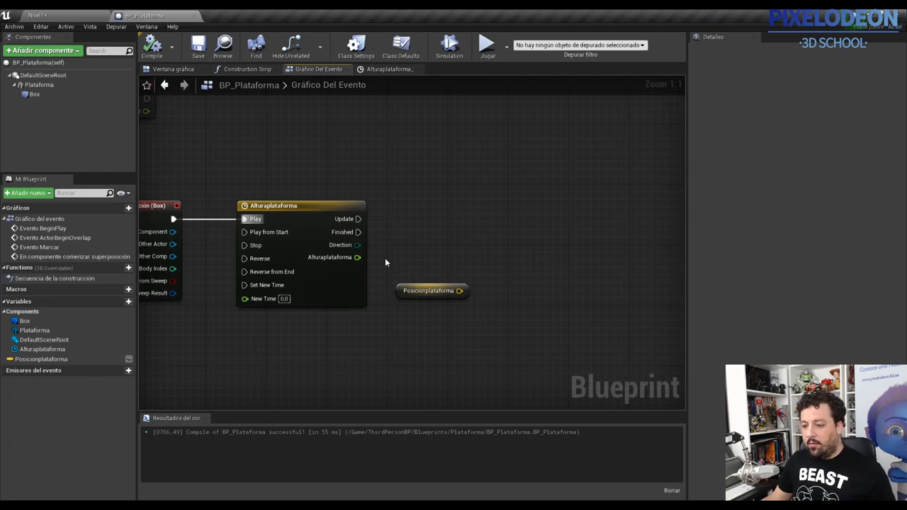
{"action": "right_click_drag", "start_coordinate": [430, 217], "coordinate": [524, 188]}
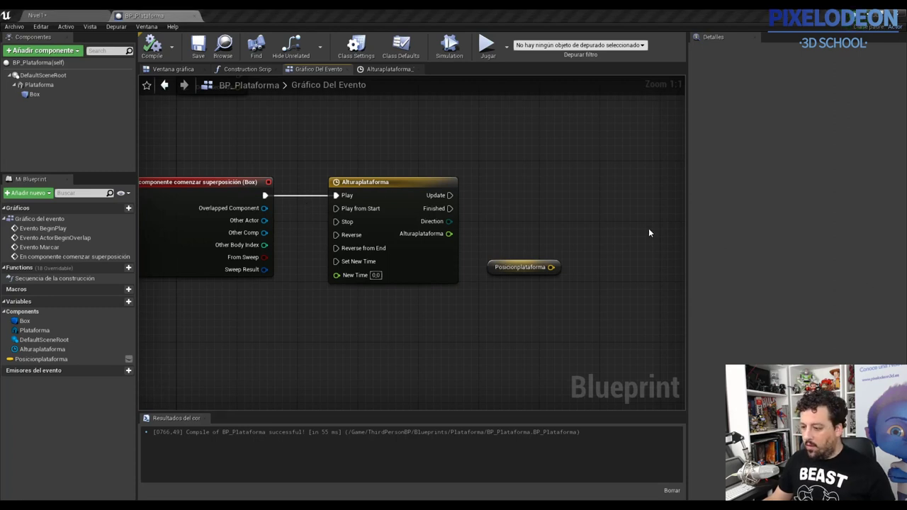
{"action": "mouse_move", "coordinate": [519, 263]}
{"action": "left_mouse_down"}
{"action": "mouse_move", "coordinate": [539, 272]}
{"action": "mouse_move", "coordinate": [536, 230]}
{"action": "left_mouse_up"}
{"action": "right_click_drag", "start_coordinate": [517, 280], "coordinate": [415, 301]}
{"action": "left_click_drag", "start_coordinate": [311, 206], "coordinate": [310, 199]}
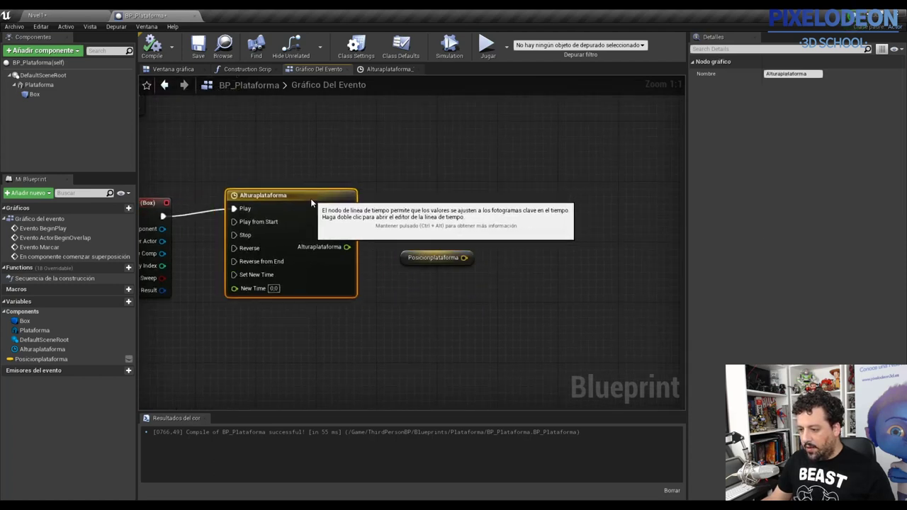
{"action": "left_click_drag", "start_coordinate": [435, 266], "coordinate": [439, 273]}
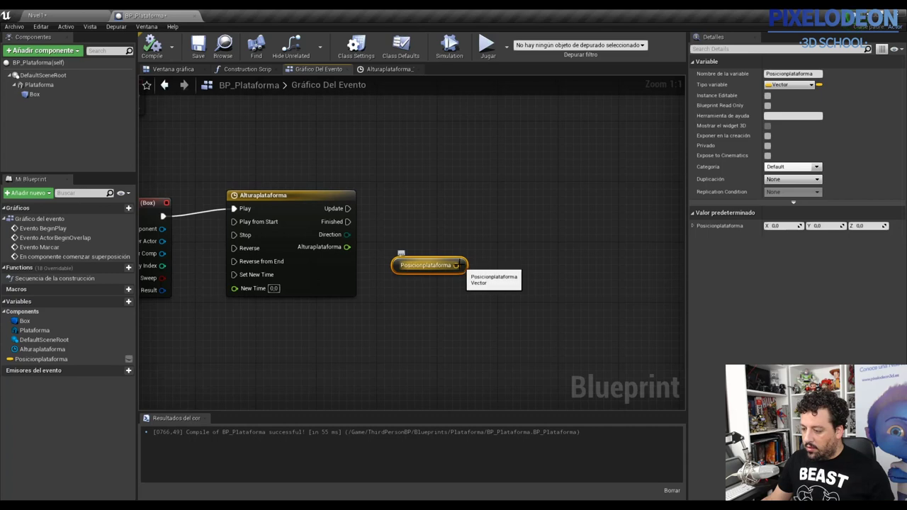
Add a vector + vector node fed by Posicionplataforma
{"action": "left_click_drag", "start_coordinate": [457, 266], "coordinate": [500, 265]}
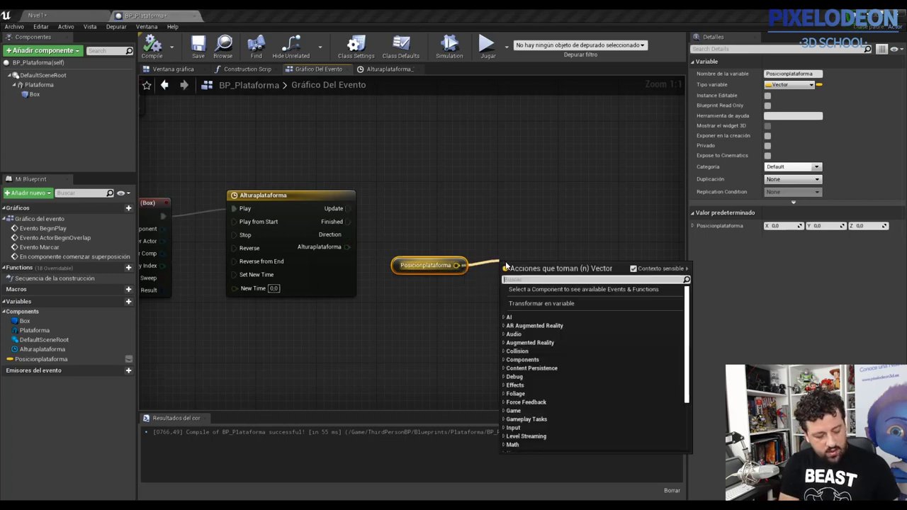
{"action": "type", "text": "ve"}
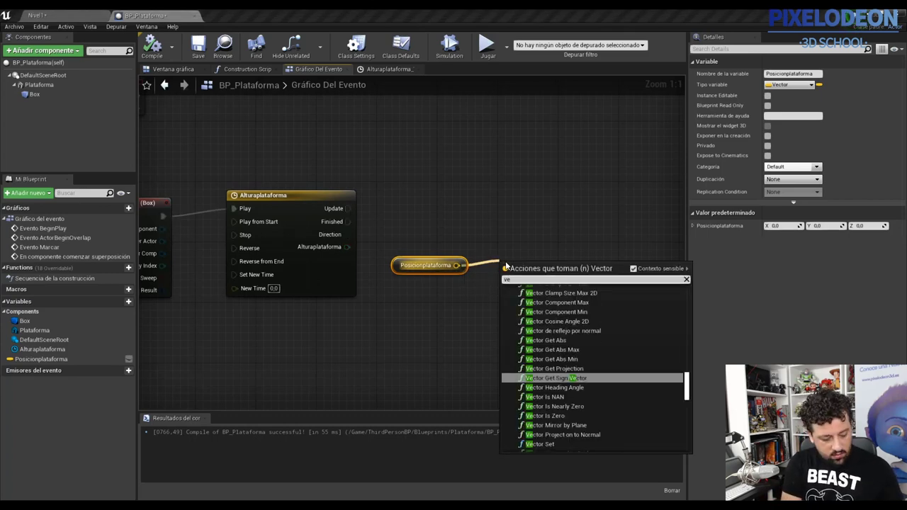
{"action": "type", "text": "ctor +"}
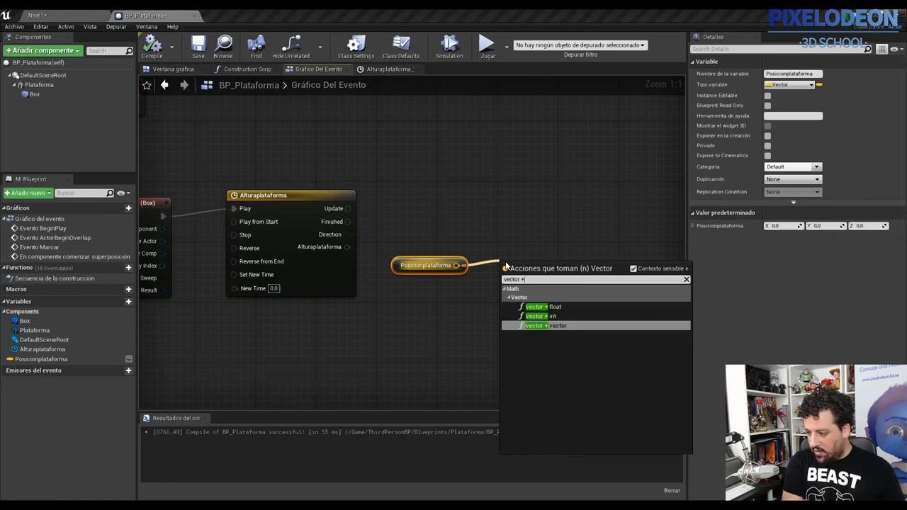
{"action": "left_click", "coordinate": [550, 325]}
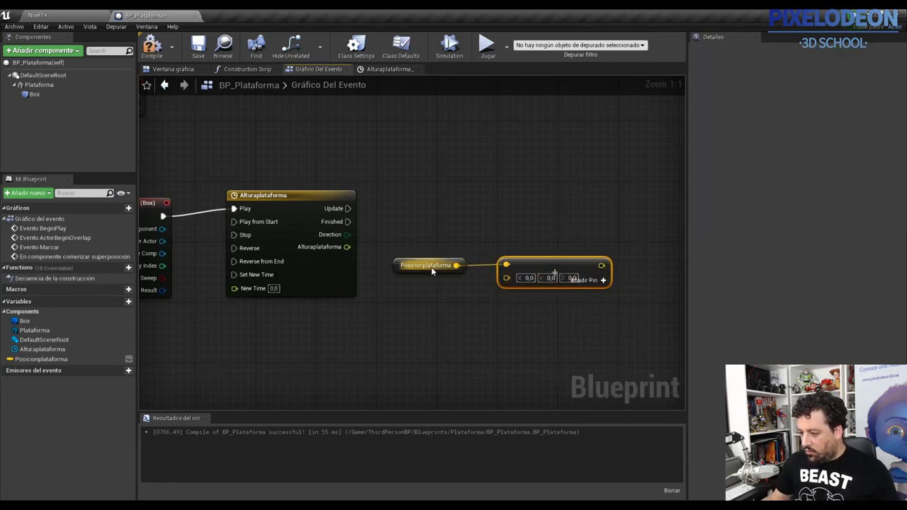
{"action": "left_click_drag", "start_coordinate": [431, 270], "coordinate": [431, 247]}
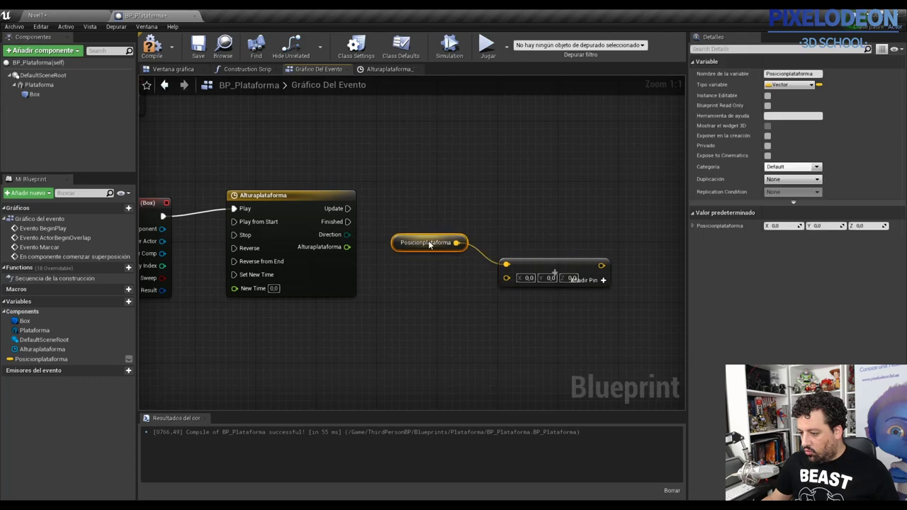
Split the add node's B pin and wire the Alturaplataforma output into its Z
{"action": "right_click", "coordinate": [509, 279]}
{"action": "left_click", "coordinate": [533, 299]}
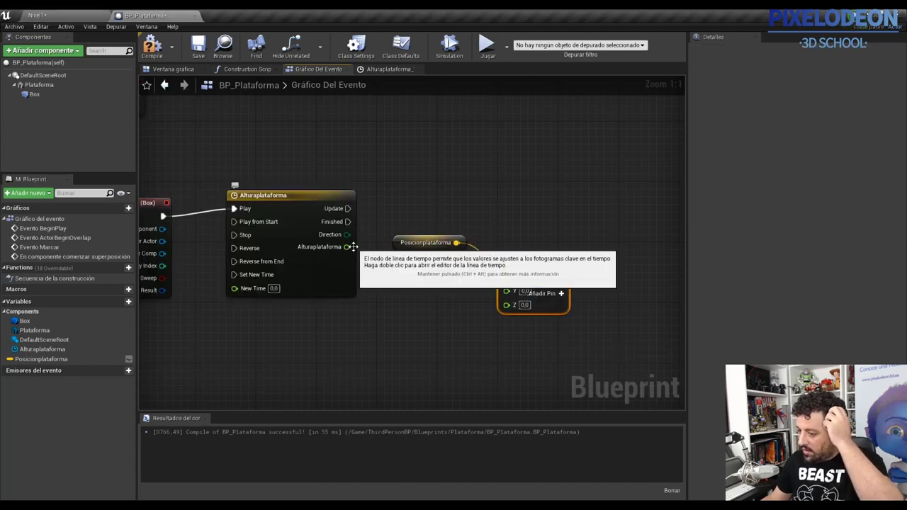
{"action": "left_click_drag", "start_coordinate": [346, 248], "coordinate": [369, 249]}
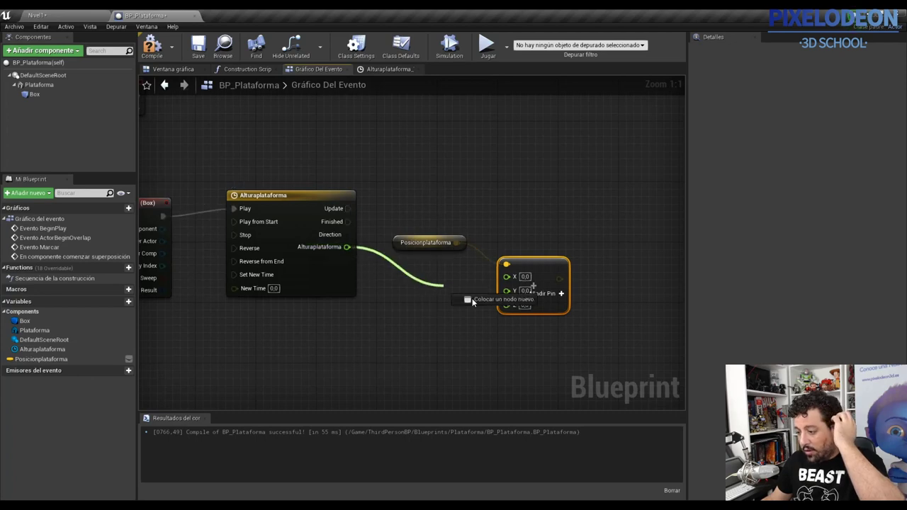
{"action": "left_click_drag", "start_coordinate": [369, 250], "coordinate": [508, 305]}
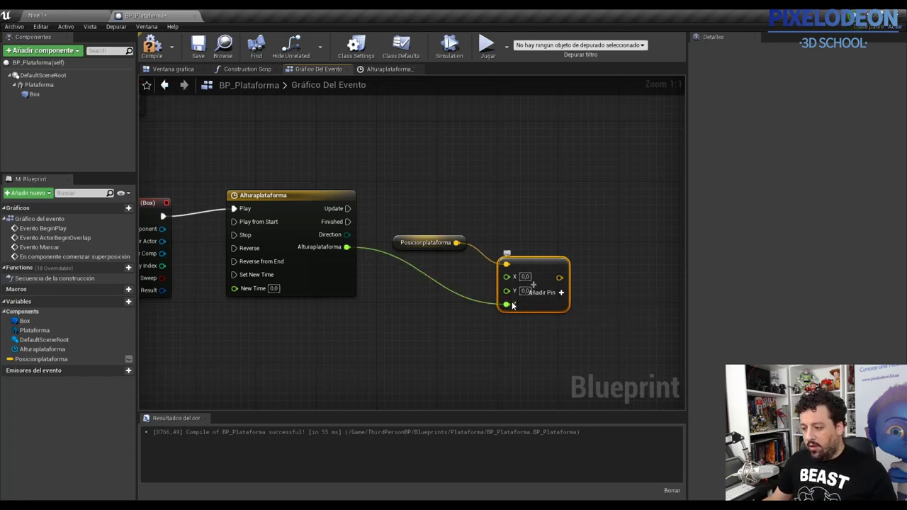
{"action": "left_click_drag", "start_coordinate": [551, 264], "coordinate": [558, 249]}
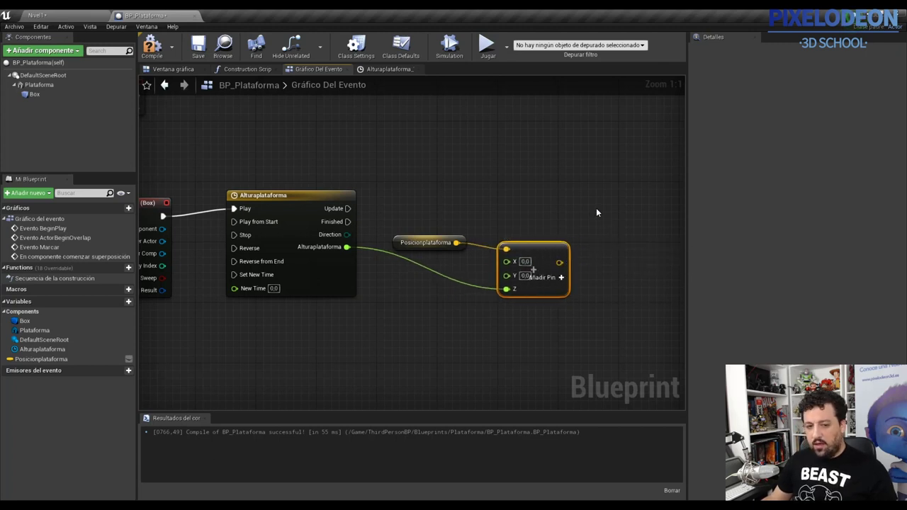
Add a SetActorLocation node on timeline Update, taking the summed vector as New Location
{"action": "left_click_drag", "start_coordinate": [347, 209], "coordinate": [598, 209]}
{"action": "type", "text": "set"}
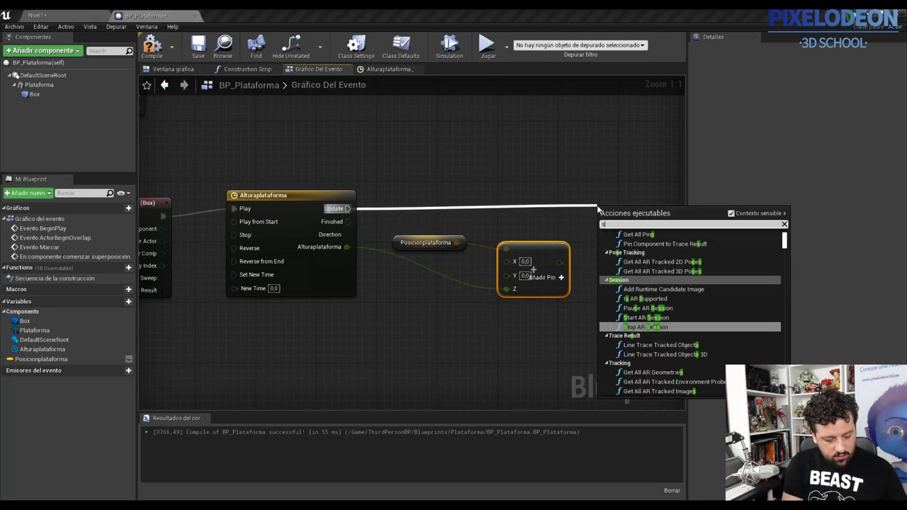
{"action": "type", "text": "actorlocva"}
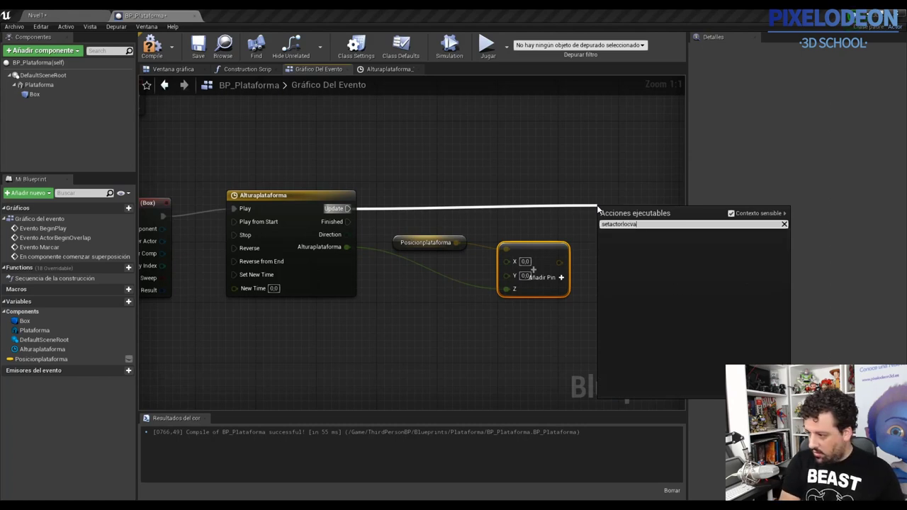
{"action": "key", "text": "BackSpace"}
{"action": "key", "text": "BackSpace"}
{"action": "left_click", "coordinate": [645, 251]}
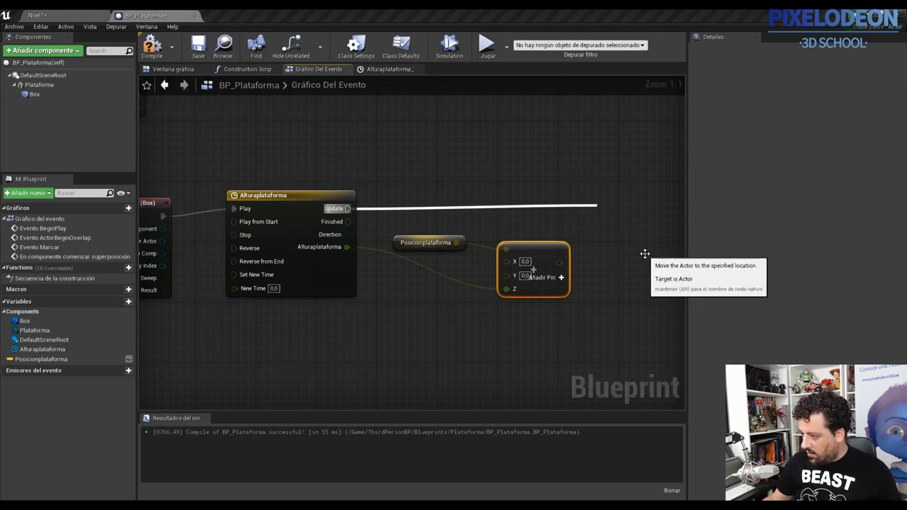
{"action": "right_click_drag", "start_coordinate": [533, 269], "coordinate": [346, 302]}
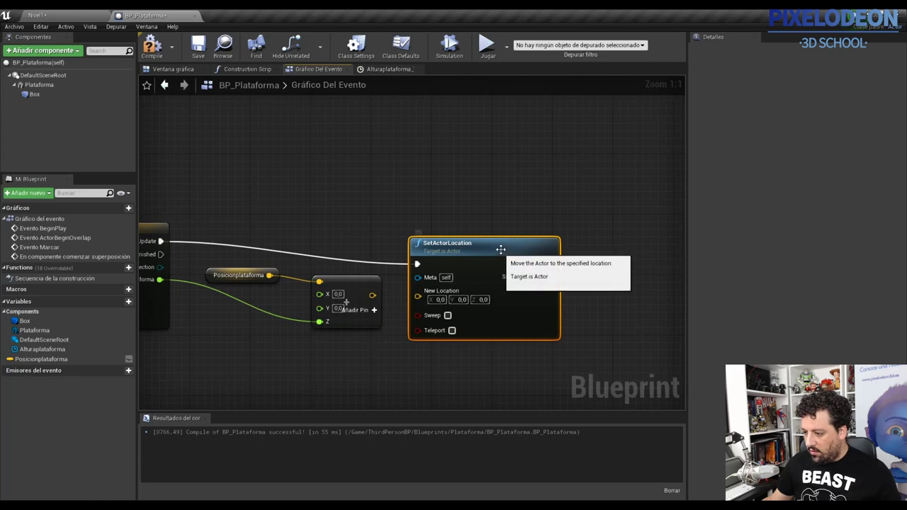
{"action": "left_click_drag", "start_coordinate": [500, 249], "coordinate": [501, 220]}
{"action": "left_click_drag", "start_coordinate": [370, 295], "coordinate": [440, 261]}
Zoom out to show the whole event chain and save BP_Plataforma
{"action": "scroll", "coordinate": [374, 154], "scroll_direction": "down", "scroll_amount": 1}
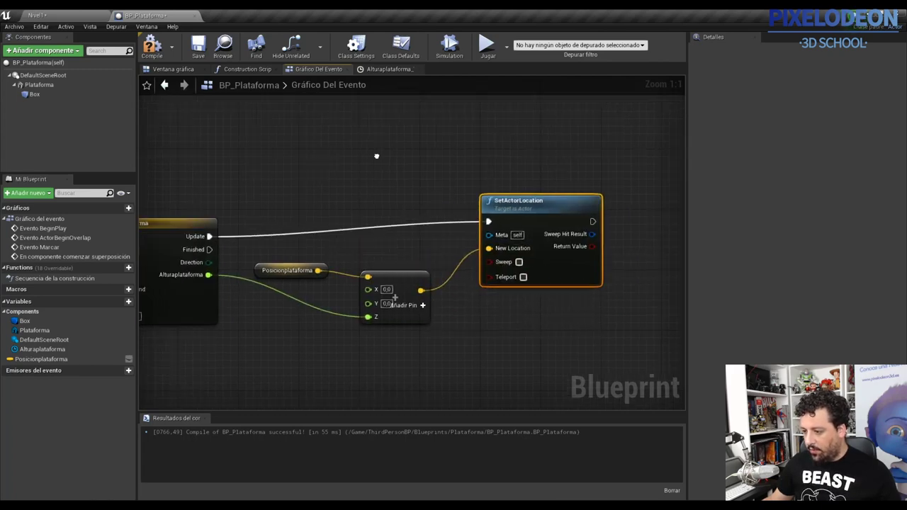
{"action": "scroll", "coordinate": [462, 150], "scroll_direction": "down", "scroll_amount": 2}
{"action": "right_click_drag", "start_coordinate": [419, 141], "coordinate": [477, 191]}
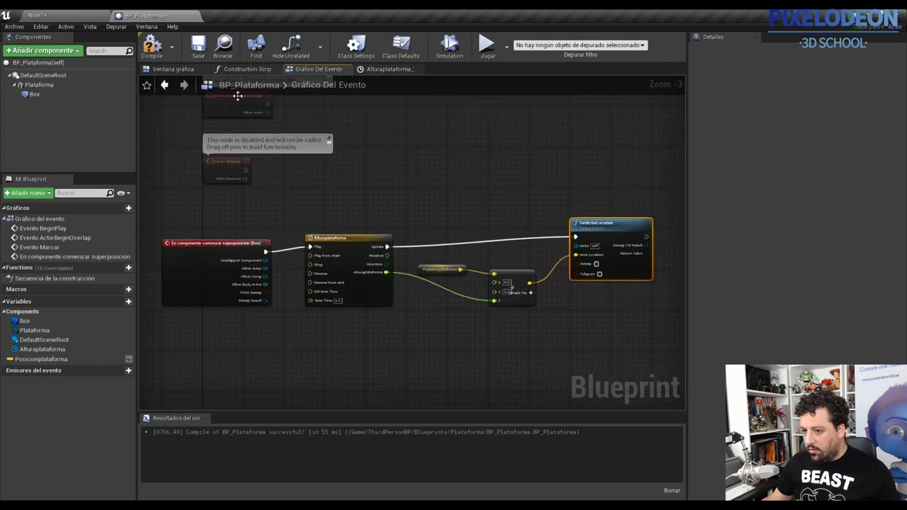
{"action": "left_click", "coordinate": [199, 48]}
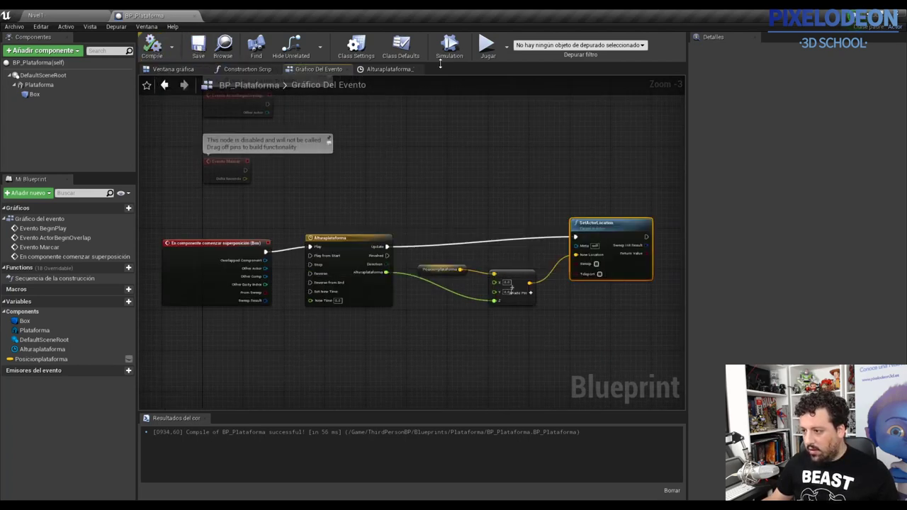
{"action": "left_click", "coordinate": [486, 47]}
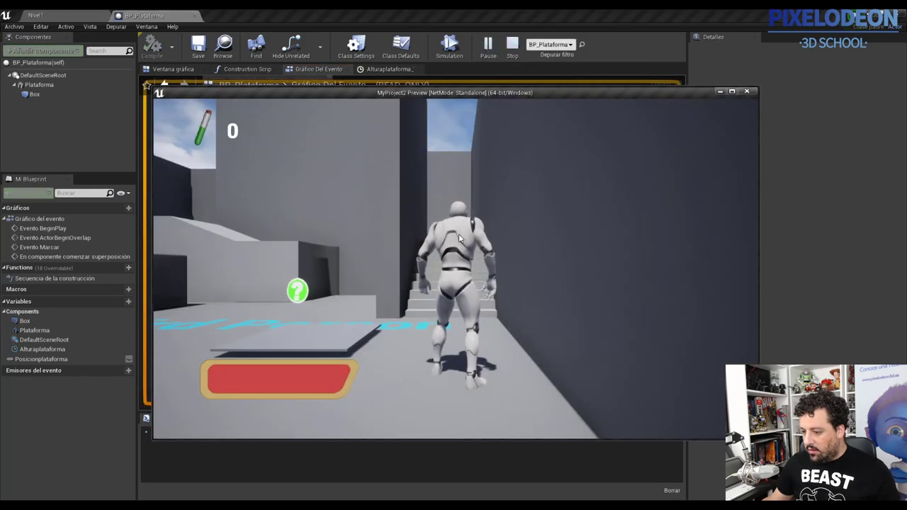
{"action": "key", "text": "w"}
{"action": "key", "text": "space"}
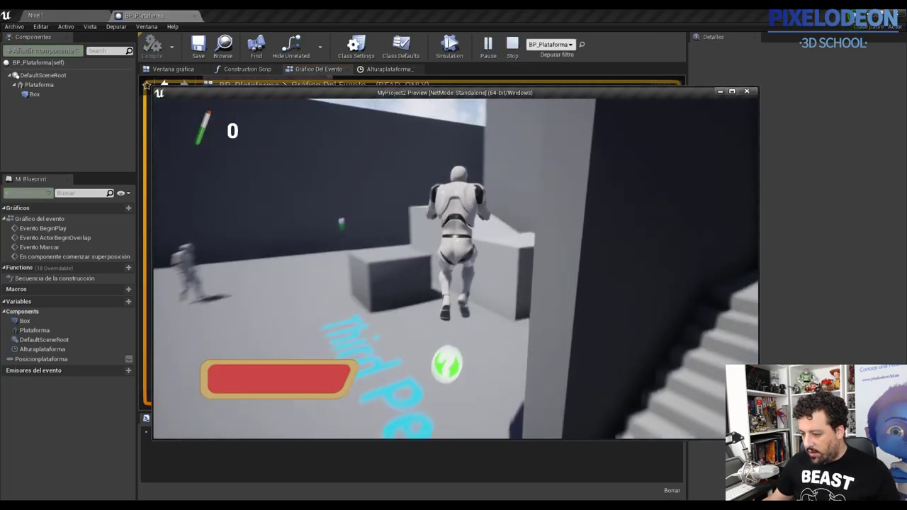
{"action": "key", "text": "w"}
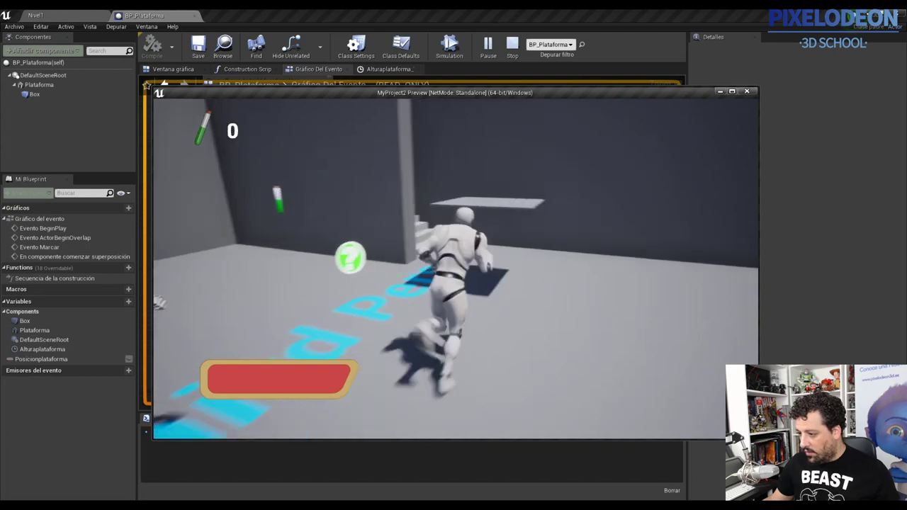
{"action": "key", "text": "w"}
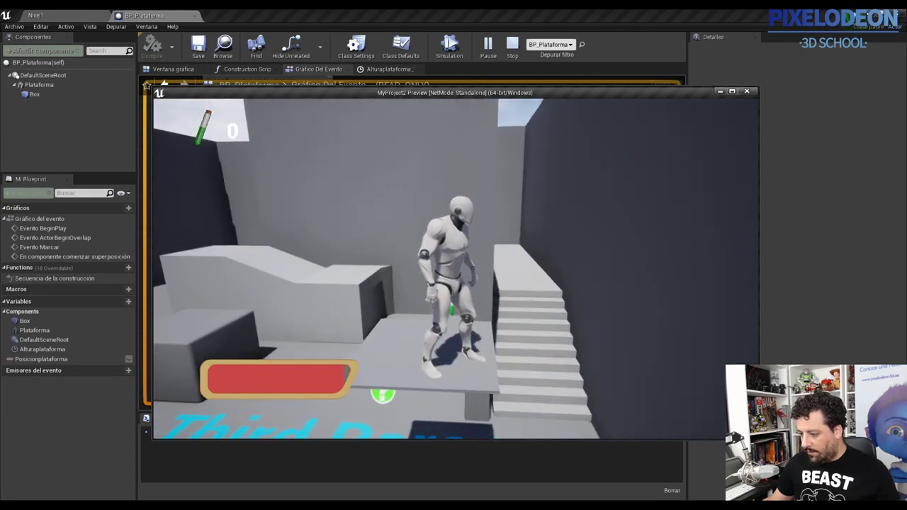
{"action": "key", "text": "w"}
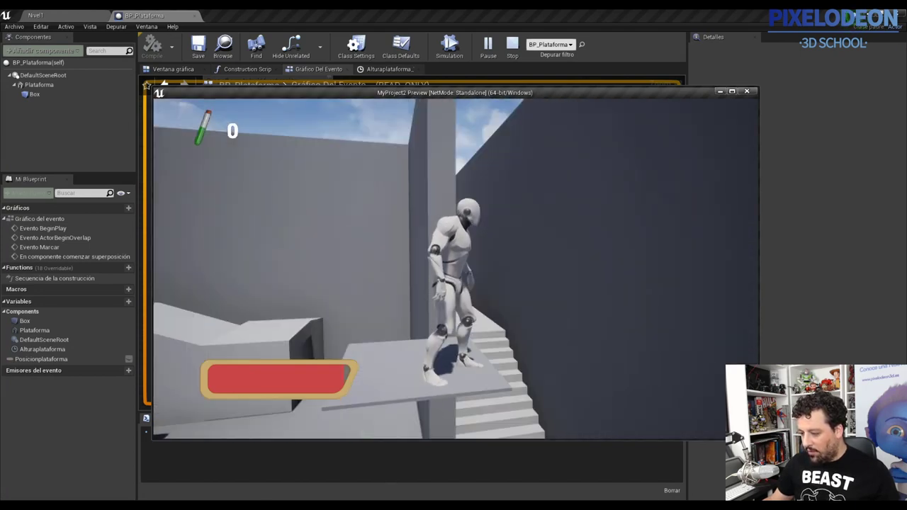
{"action": "key", "text": "w"}
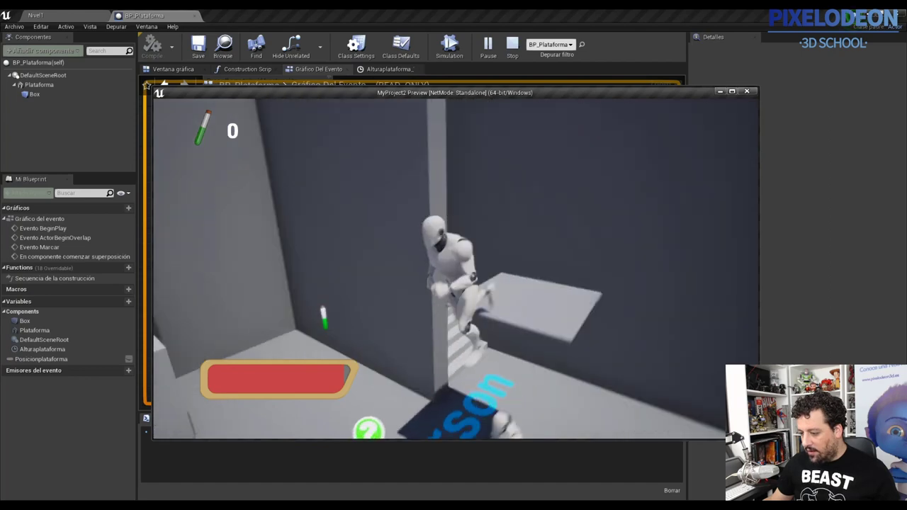
{"action": "key", "text": "w"}
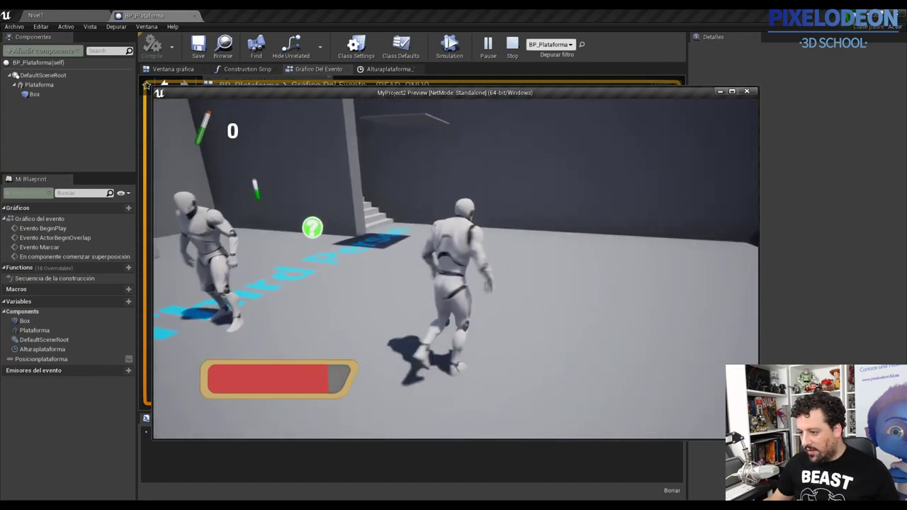
{"action": "key", "text": "w"}
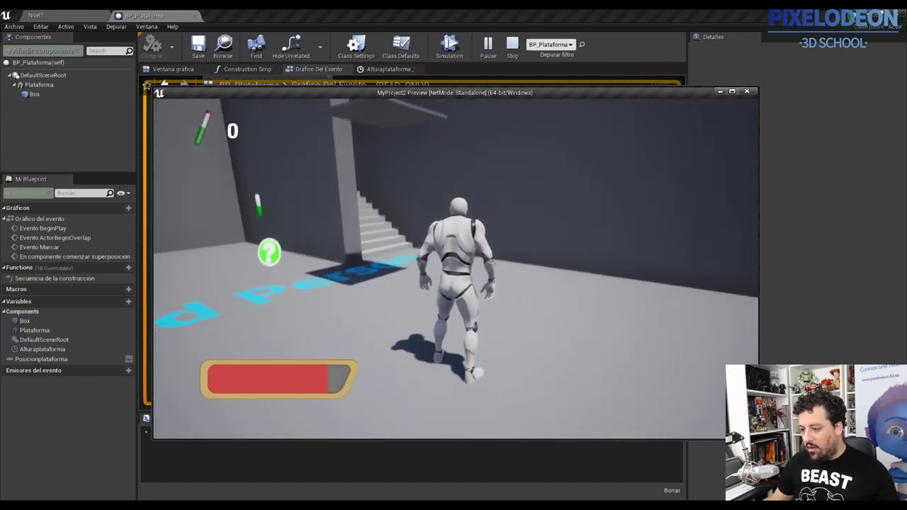
{"action": "key", "text": "Escape"}
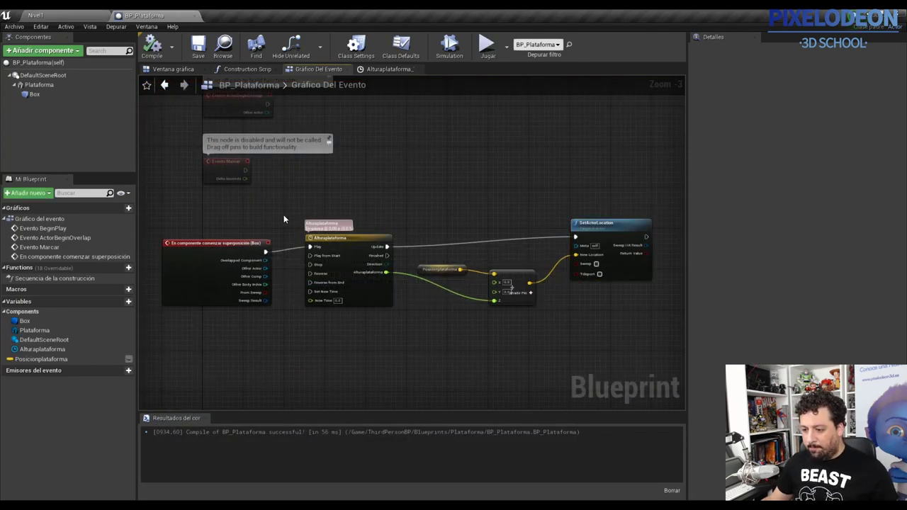
{"action": "right_click_drag", "start_coordinate": [284, 218], "coordinate": [509, 181]}
{"action": "left_click_drag", "start_coordinate": [422, 207], "coordinate": [282, 213]}
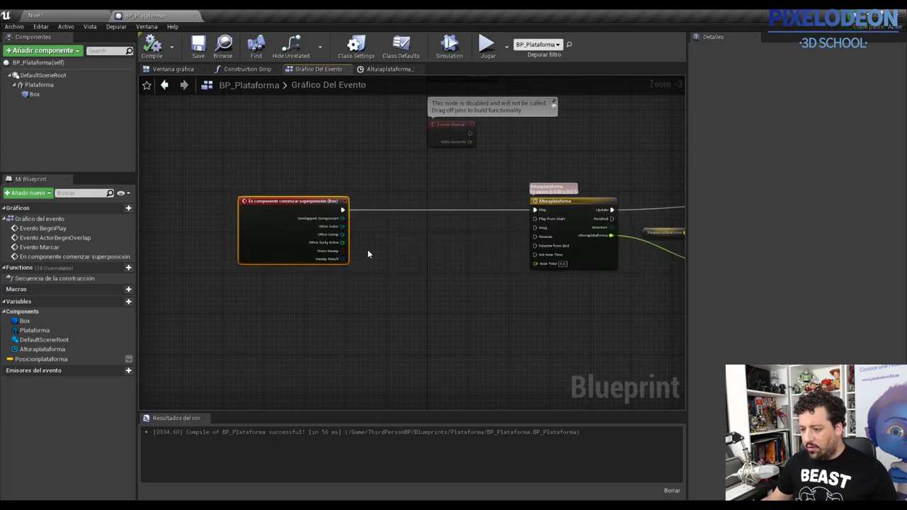
{"action": "mouse_move", "coordinate": [506, 255]}
{"action": "right_mouse_down"}
{"action": "mouse_move", "coordinate": [414, 233]}
{"action": "mouse_move", "coordinate": [300, 256]}
{"action": "right_mouse_up"}
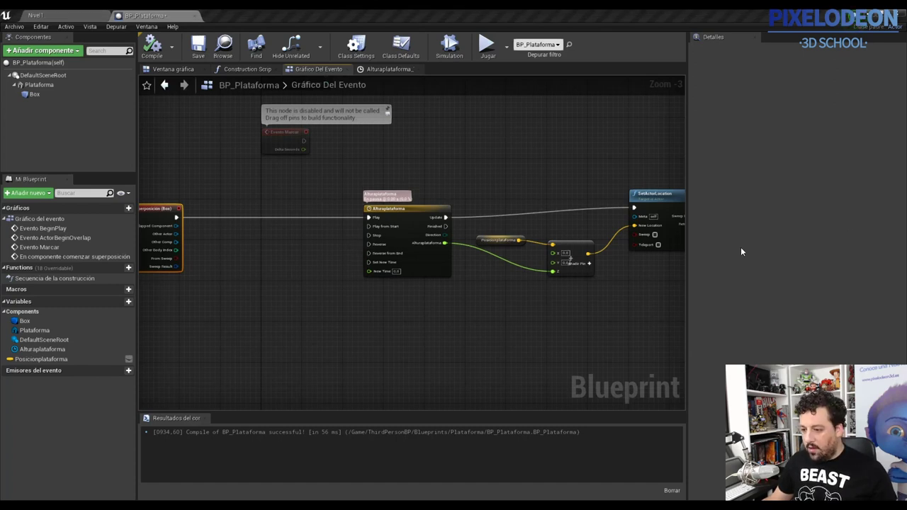
Add a Flip Flop node between the Box overlap event and the timeline
{"action": "right_click", "coordinate": [314, 240]}
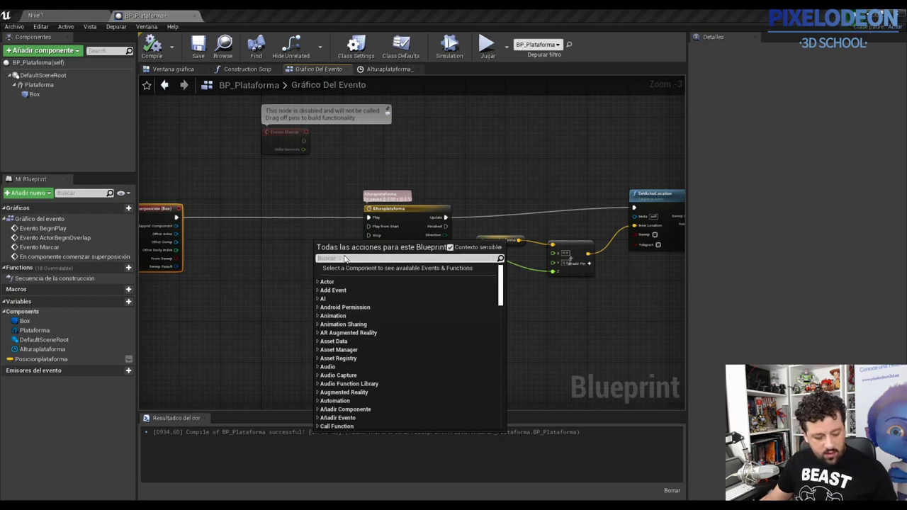
{"action": "type", "text": "flip"}
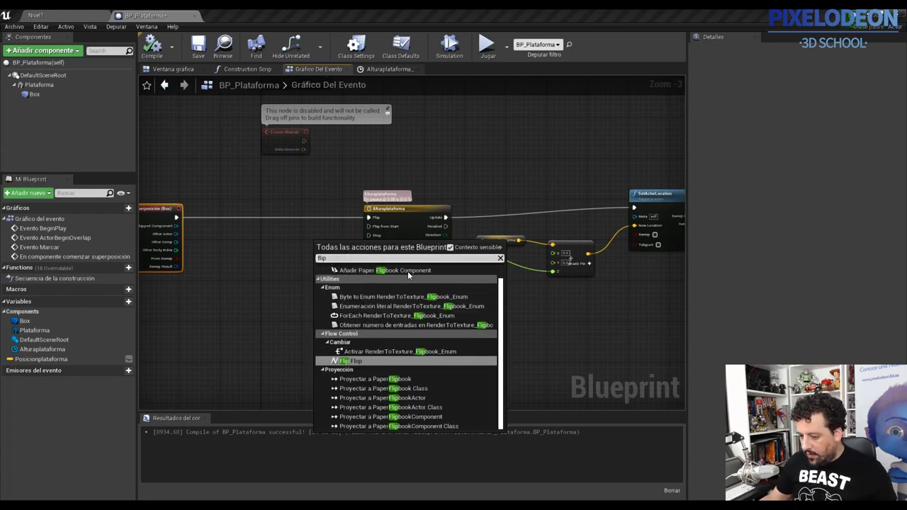
{"action": "left_click", "coordinate": [350, 361]}
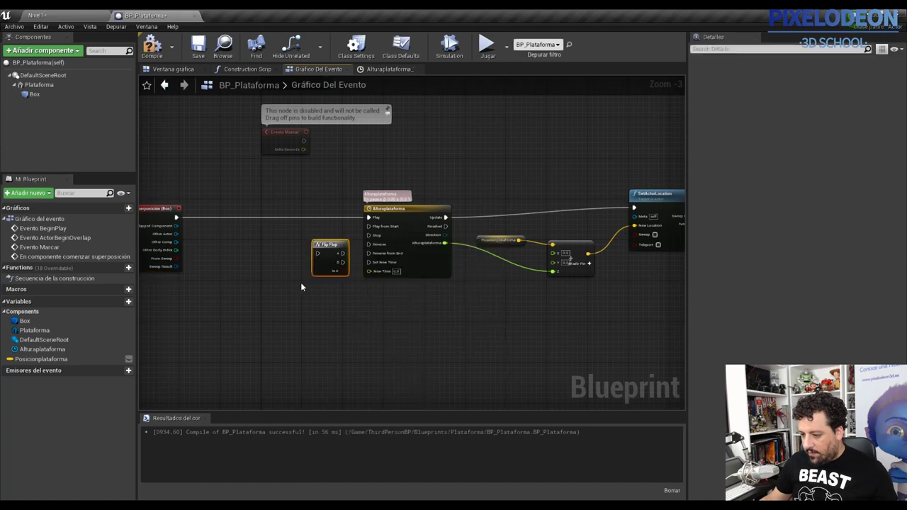
{"action": "scroll", "coordinate": [312, 284], "scroll_direction": "up", "scroll_amount": 2}
{"action": "right_click_drag", "start_coordinate": [363, 303], "coordinate": [572, 323]}
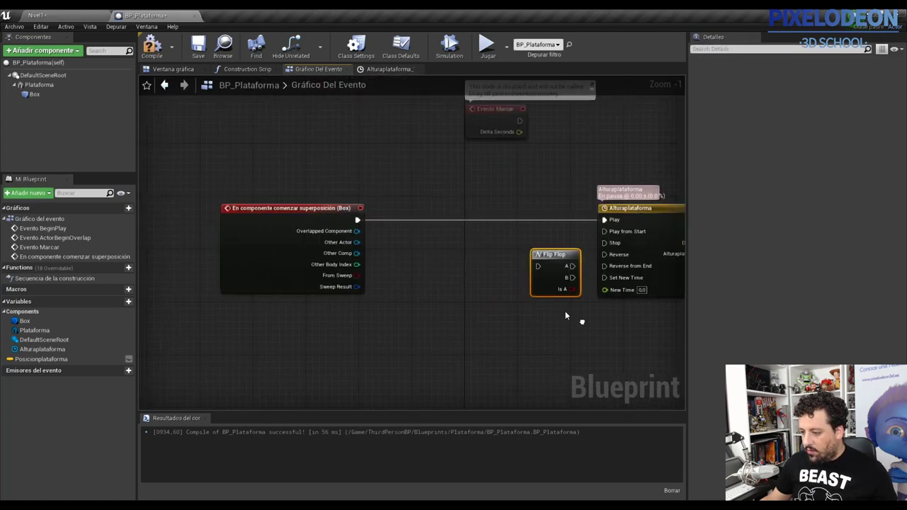
{"action": "left_click_drag", "start_coordinate": [549, 257], "coordinate": [477, 231]}
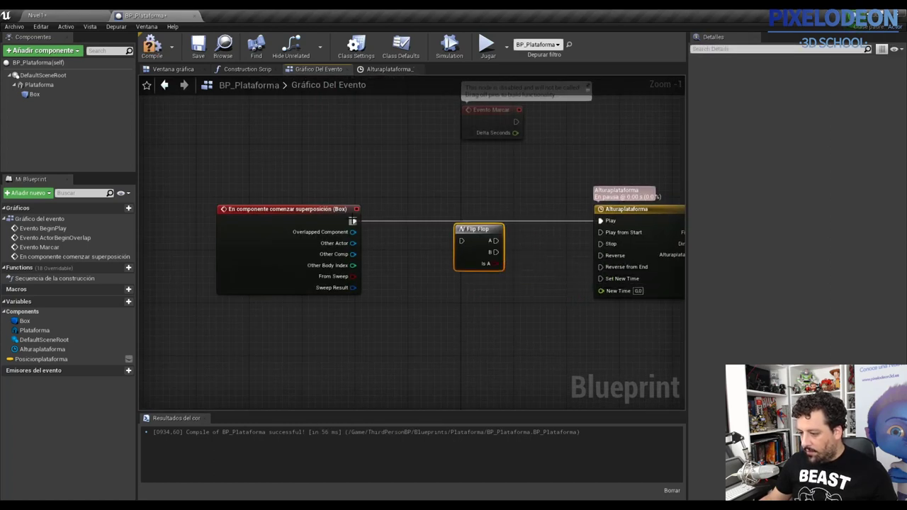
Wire overlap into Flip Flop, A to Play, B to Reverse, then compile and save
{"action": "left_click_drag", "start_coordinate": [353, 221], "coordinate": [462, 241]}
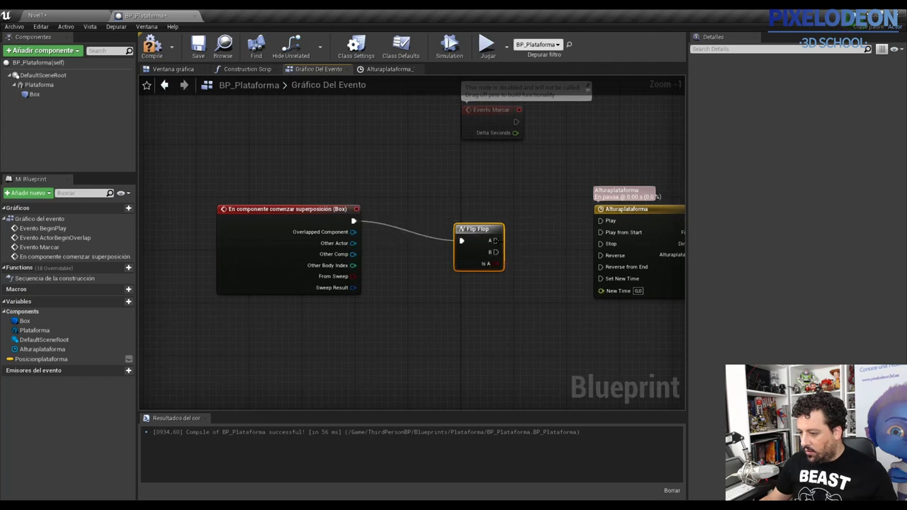
{"action": "left_click_drag", "start_coordinate": [579, 230], "coordinate": [603, 224]}
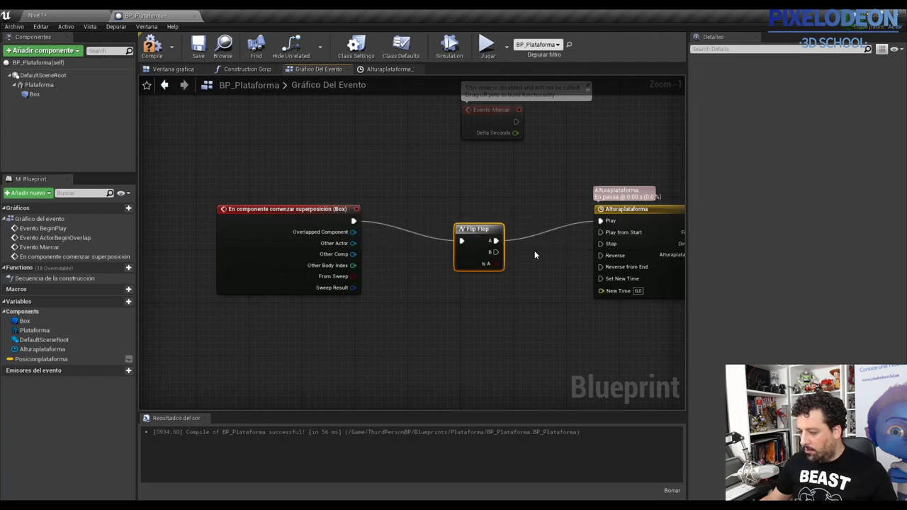
{"action": "left_click_drag", "start_coordinate": [499, 253], "coordinate": [563, 259]}
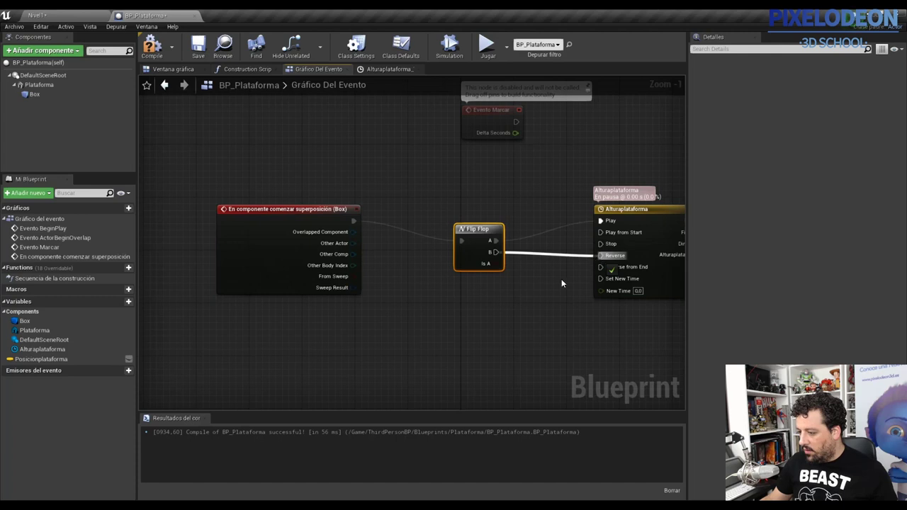
{"action": "left_click", "coordinate": [151, 46]}
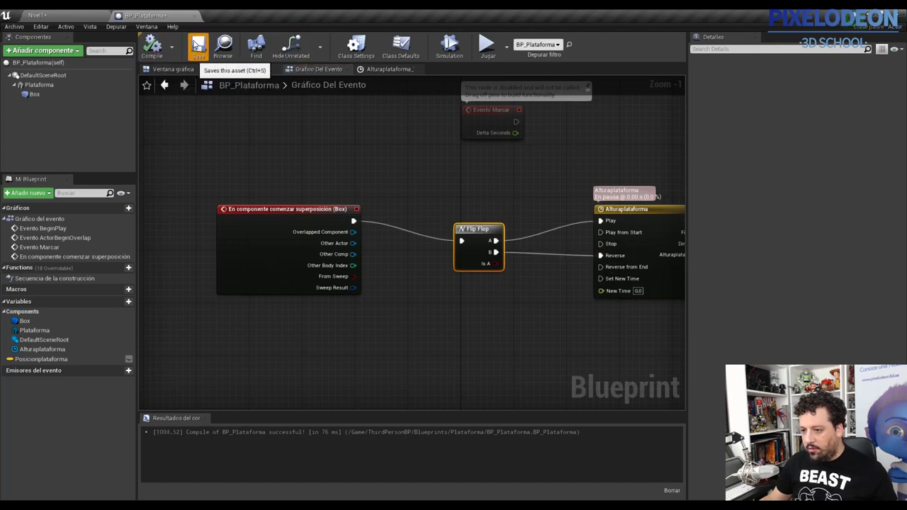
{"action": "key", "text": "ctrl+s"}
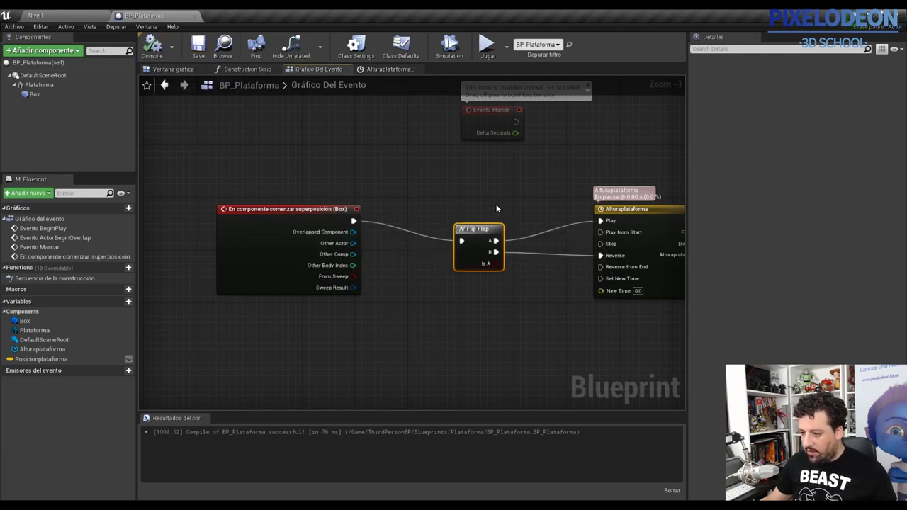
{"action": "left_click", "coordinate": [488, 49]}
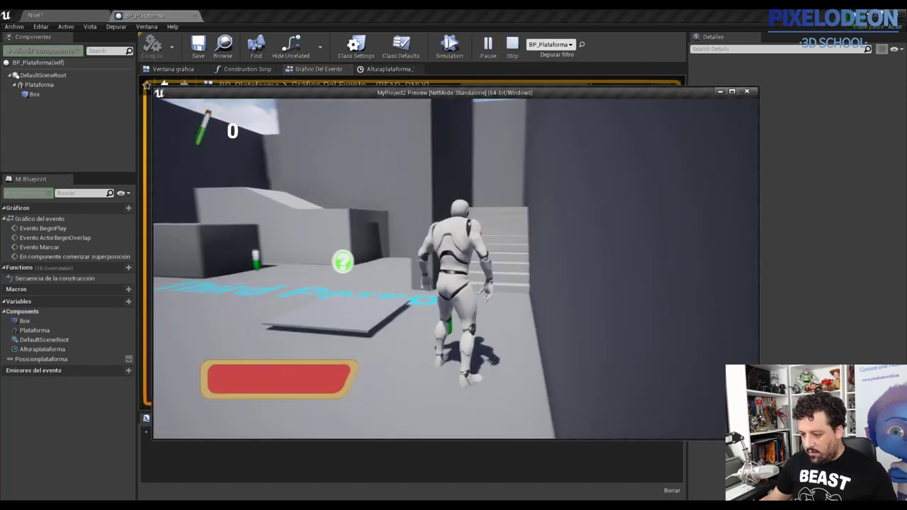
{"action": "key", "text": "w"}
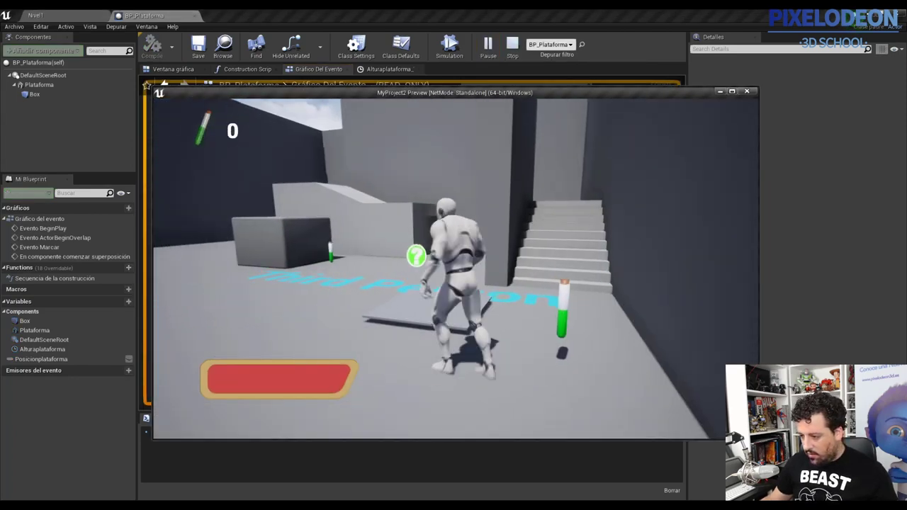
{"action": "key", "text": "w"}
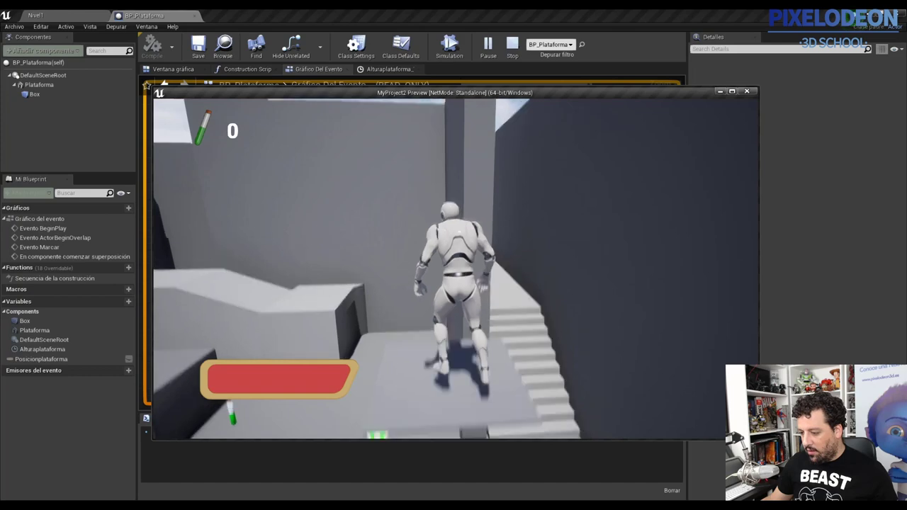
{"action": "key", "text": "space"}
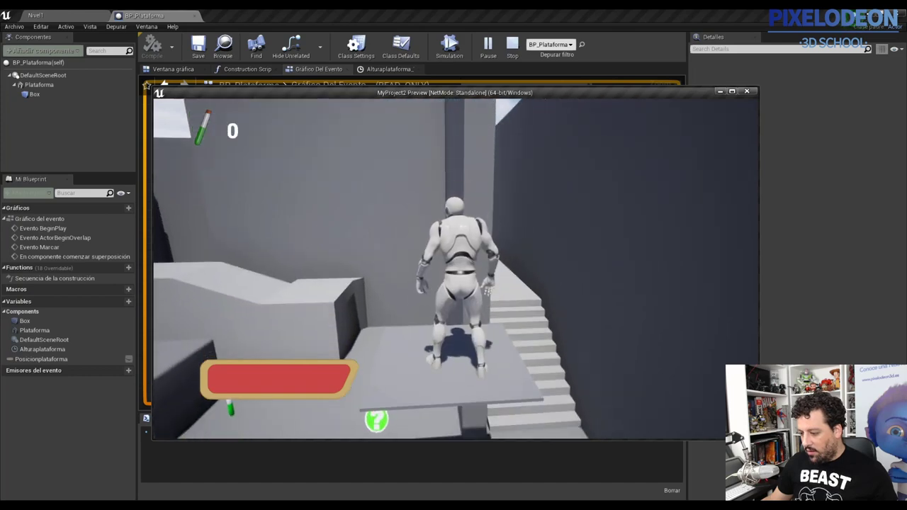
{"action": "key", "text": "d"}
{"action": "key", "text": "space"}
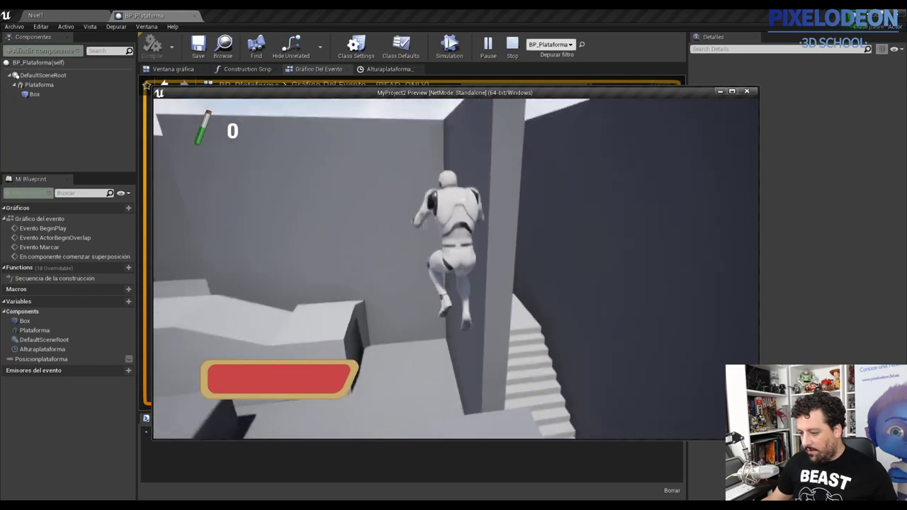
{"action": "key", "text": "w"}
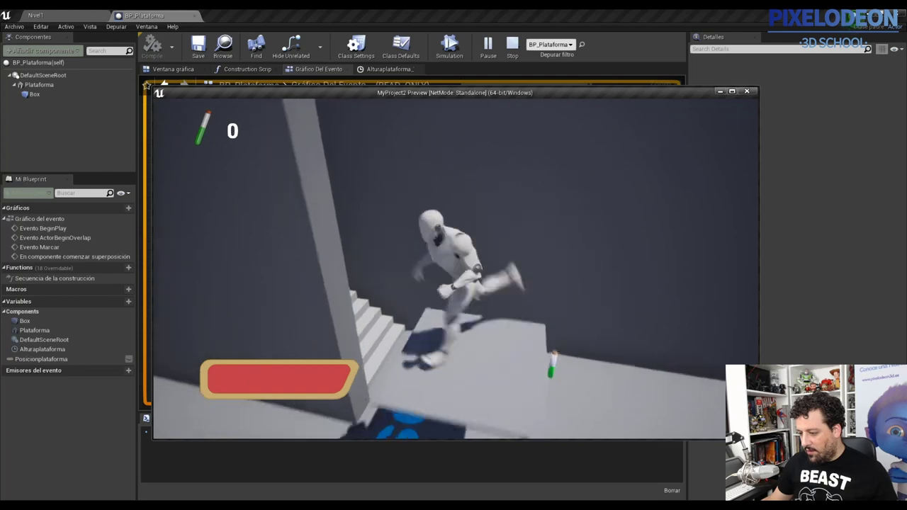
{"action": "key", "text": "s"}
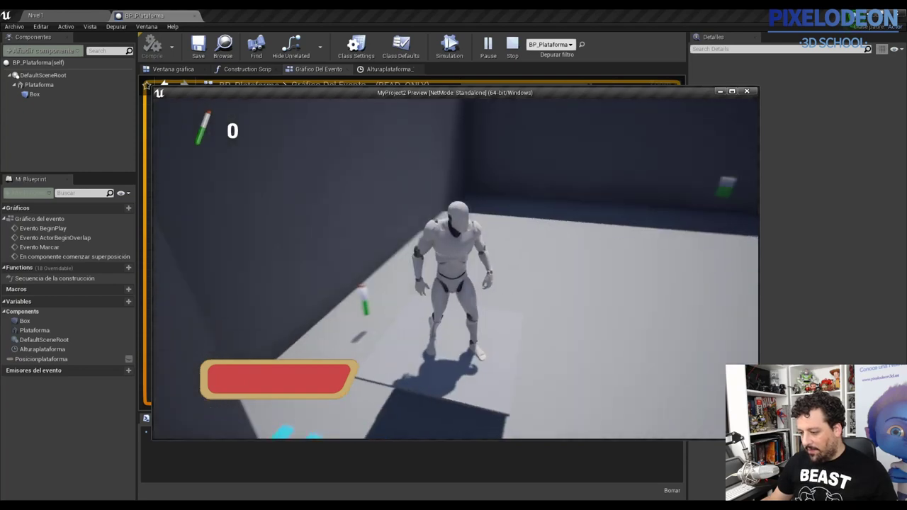
{"action": "key", "text": "w"}
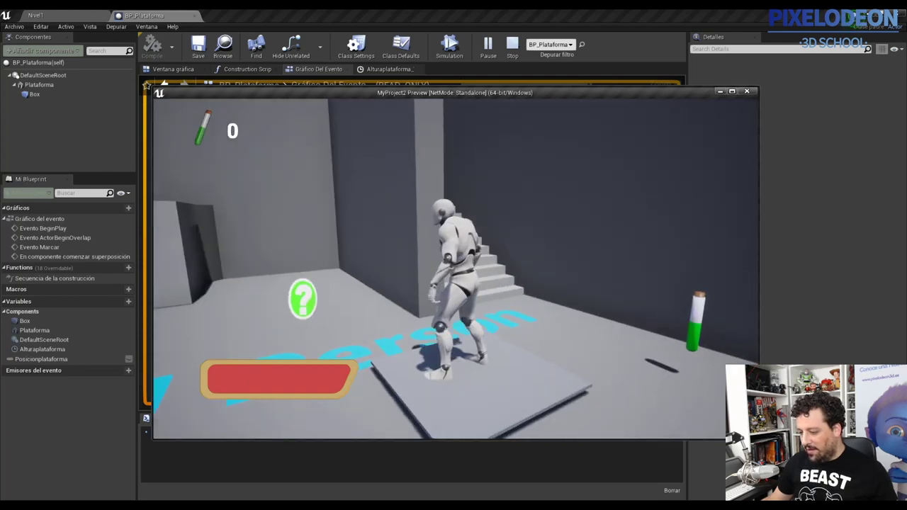
{"action": "key", "text": "Escape"}
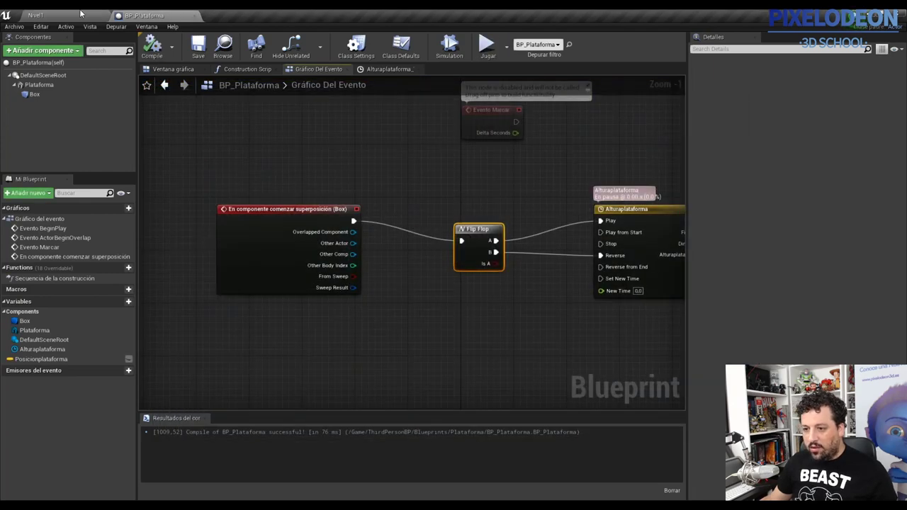
Alt-drag a copy of CubeMesh to Z 392.2, Y -40, save Nivel1 and start play
{"action": "left_click", "coordinate": [60, 13]}
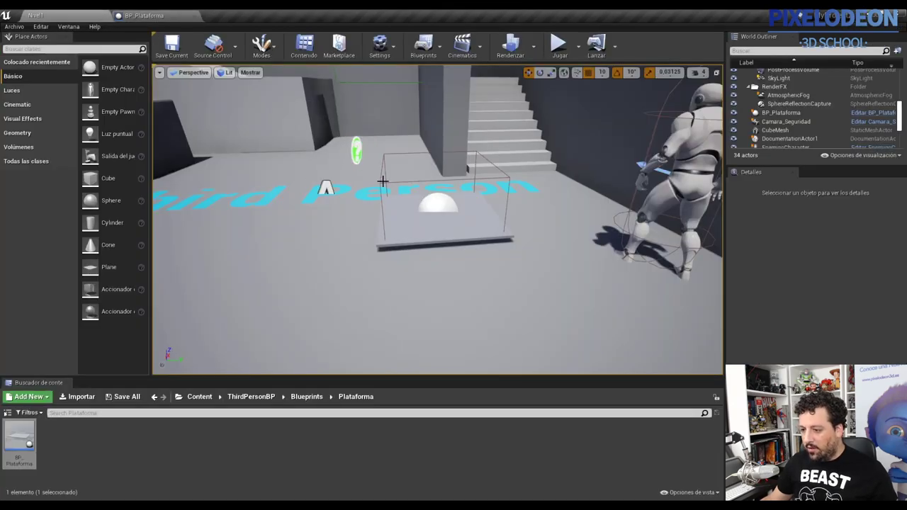
{"action": "right_click_drag", "start_coordinate": [382, 182], "coordinate": [237, 139]}
{"action": "left_click", "coordinate": [271, 192]}
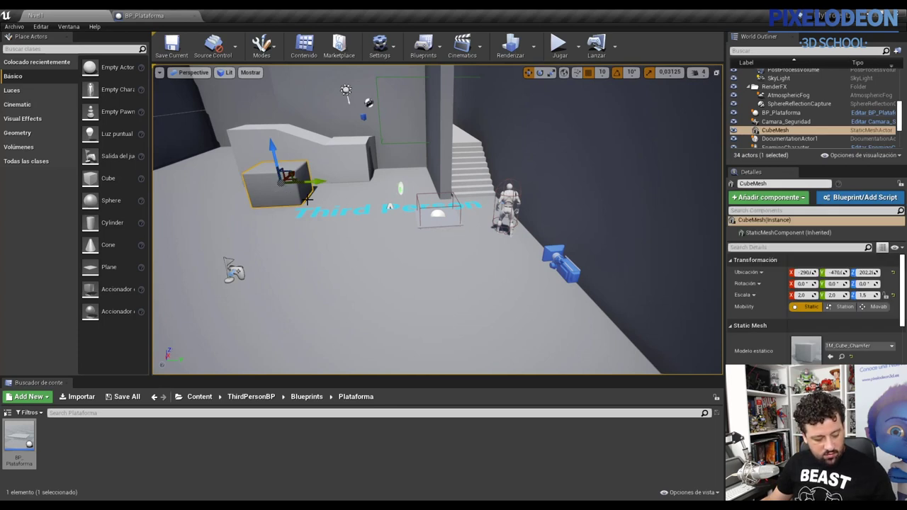
{"action": "left_click_drag", "start_coordinate": [289, 179], "coordinate": [386, 209], "text": "alt"}
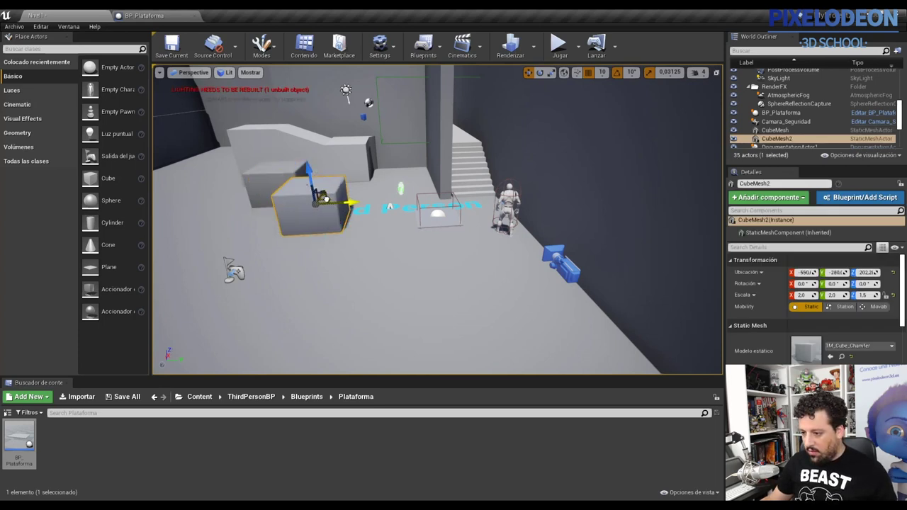
{"action": "left_click_drag", "start_coordinate": [379, 190], "coordinate": [375, 134]}
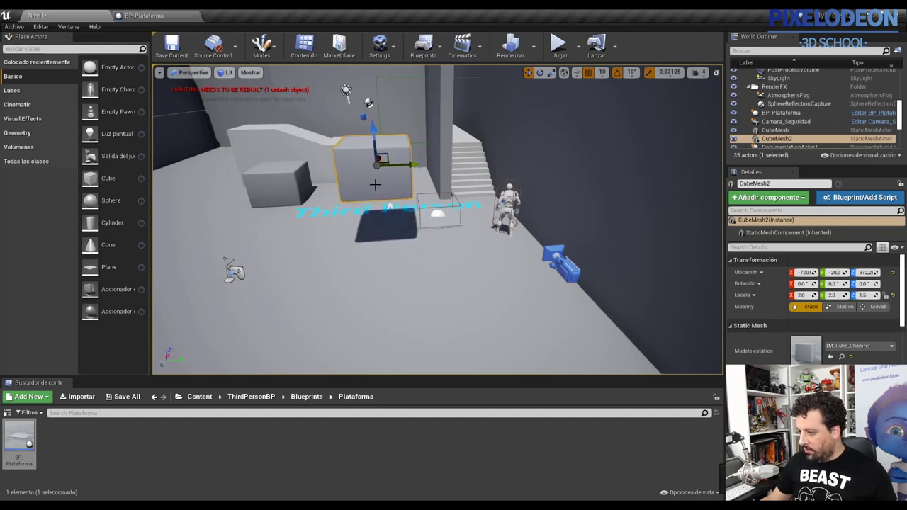
{"action": "left_click_drag", "start_coordinate": [415, 164], "coordinate": [407, 164]}
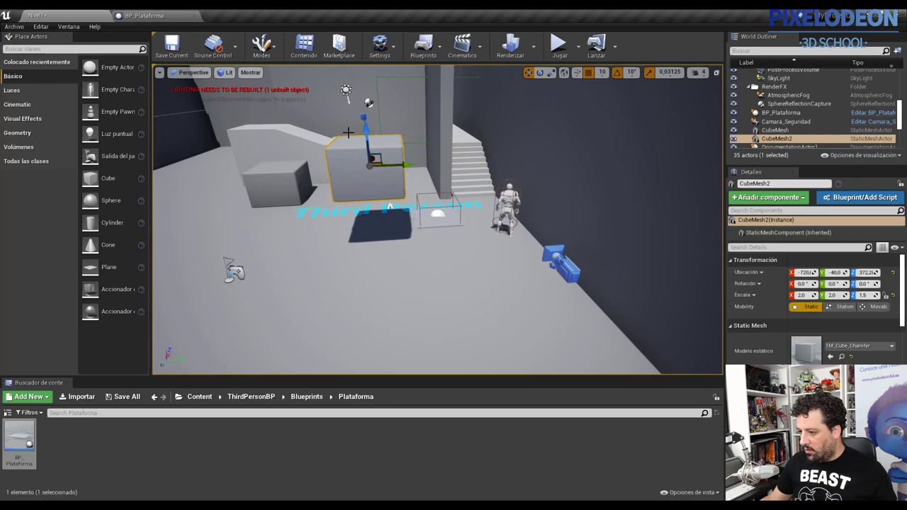
{"action": "left_click_drag", "start_coordinate": [366, 132], "coordinate": [365, 121]}
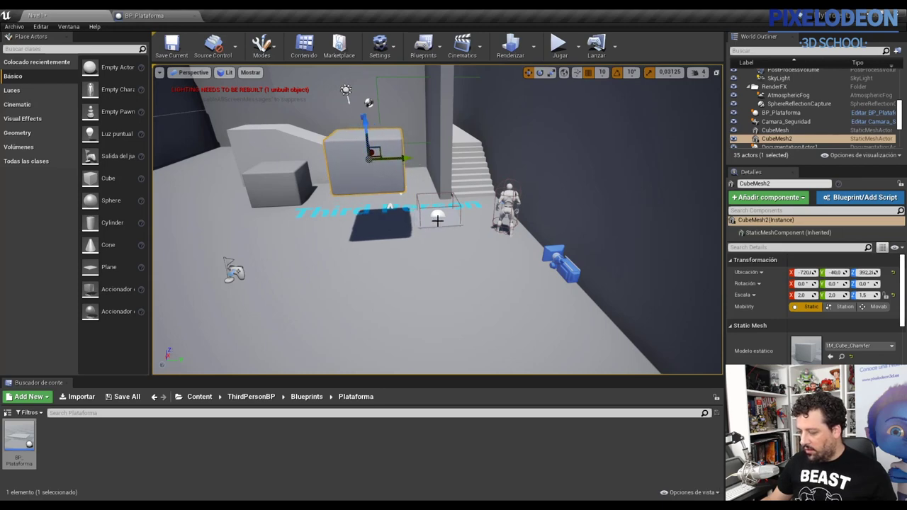
{"action": "left_click", "coordinate": [172, 46]}
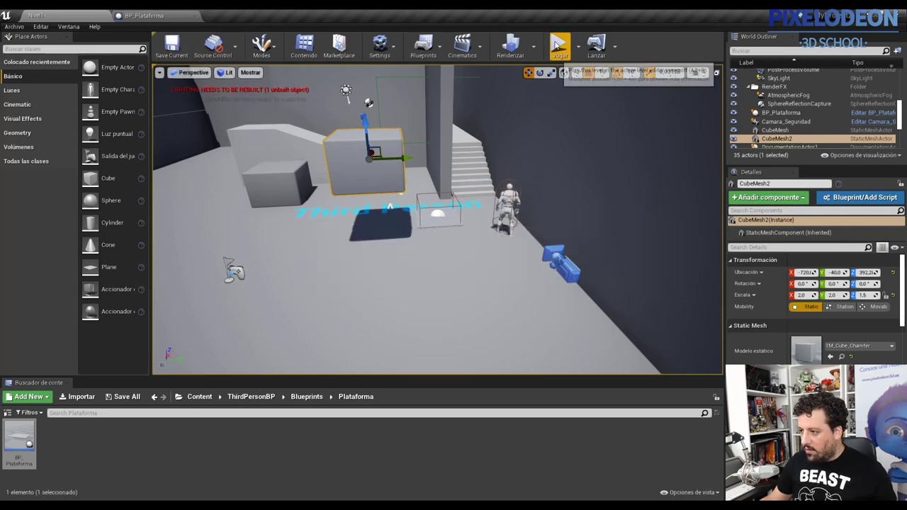
{"action": "left_click", "coordinate": [558, 42]}
Run forward, jump onto the cube, cross the platform, then stop play with Esc
{"action": "key", "text": "w"}
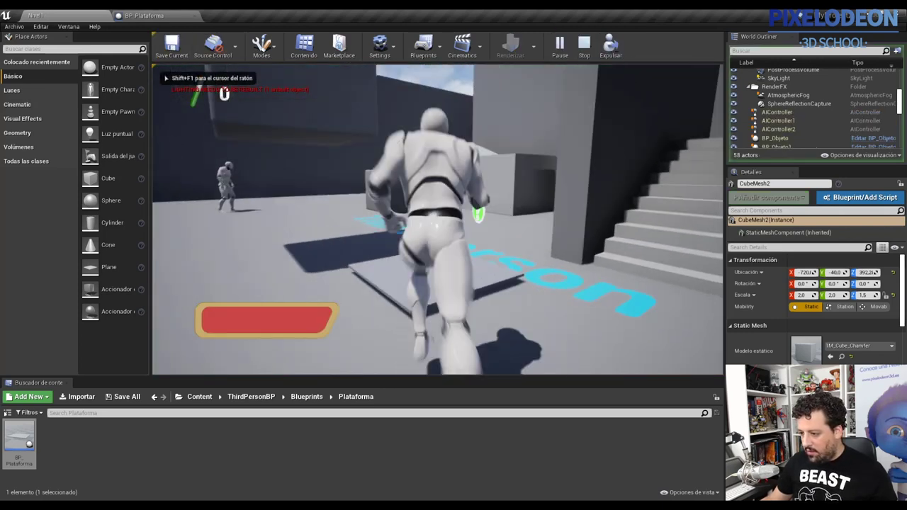
{"action": "key", "text": "w"}
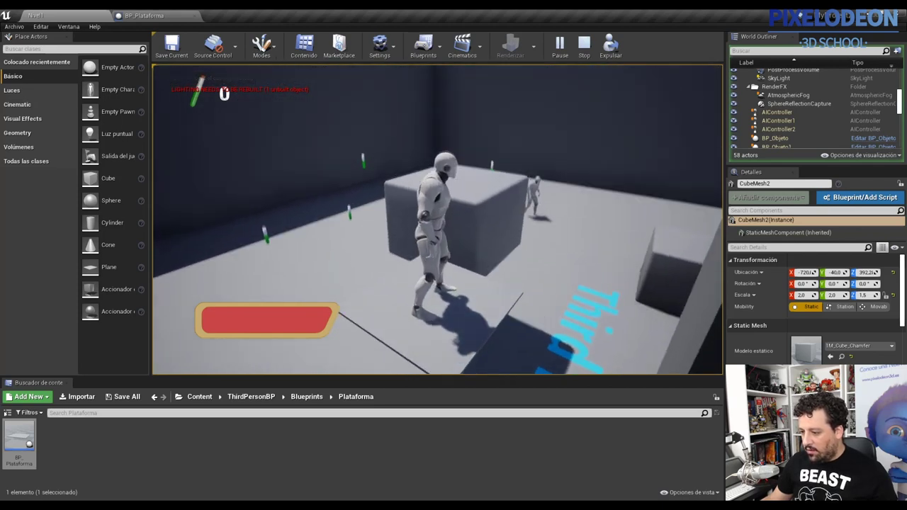
{"action": "key", "text": "w"}
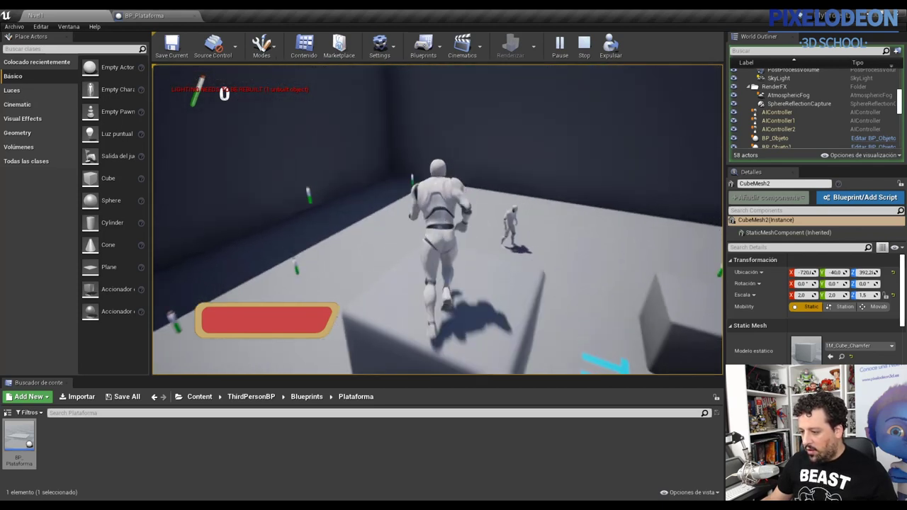
{"action": "key", "text": "space"}
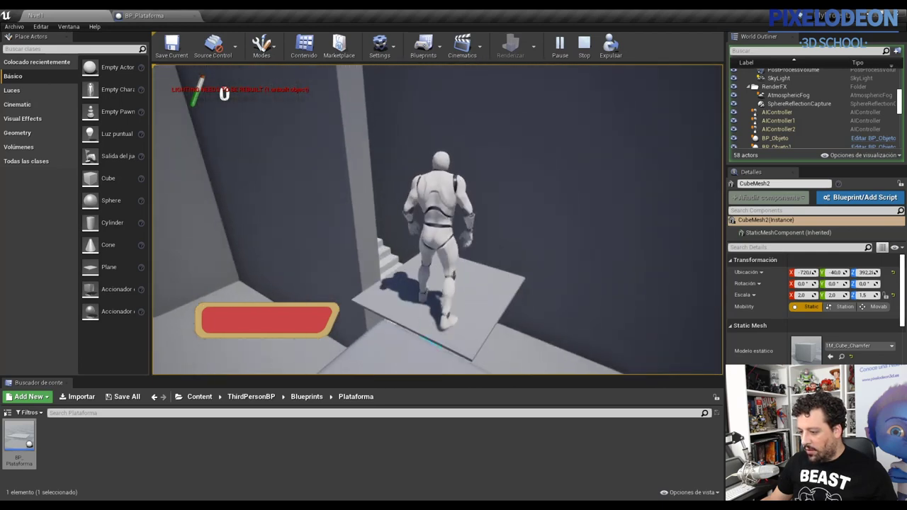
{"action": "key", "text": "s"}
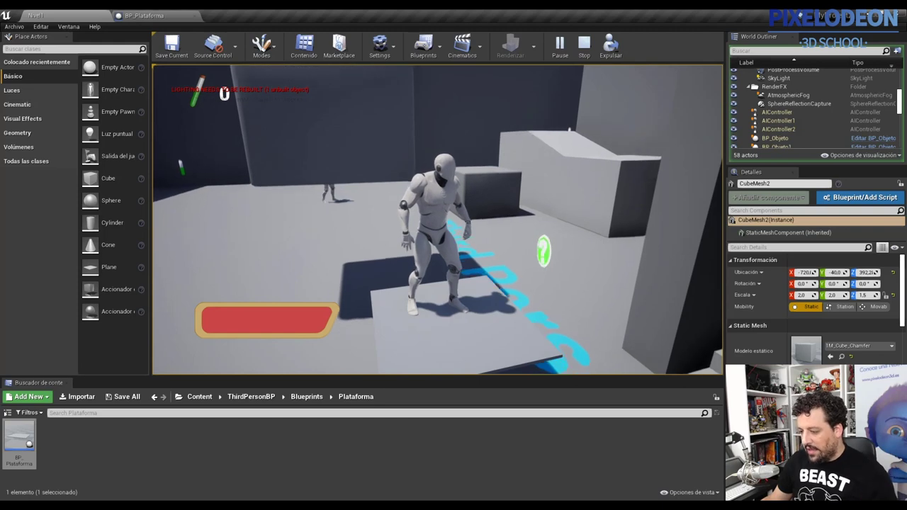
{"action": "key", "text": "Escape"}
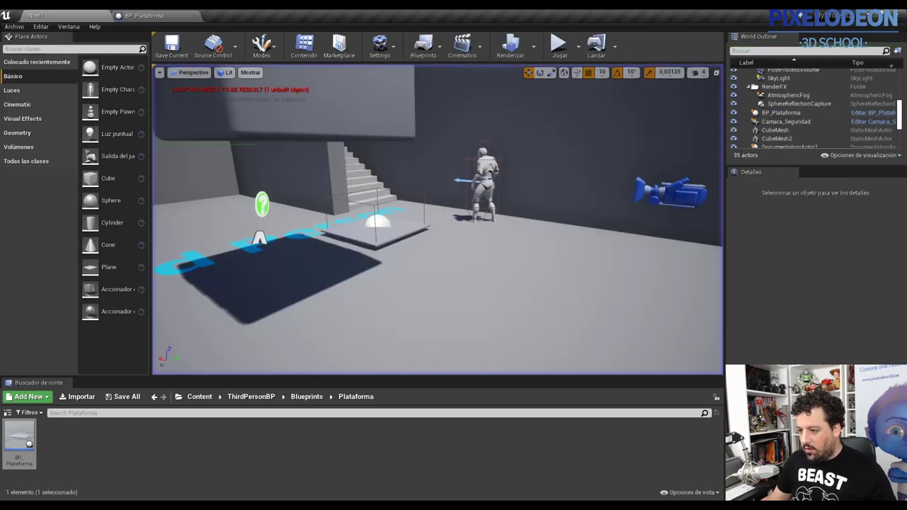
Duplicate BP_Plataforma as BP_Plataforma2, raise it to Z 460 and move it beside the blocks
{"action": "left_click_drag", "start_coordinate": [19, 443], "coordinate": [374, 212]}
{"action": "key", "text": "f"}
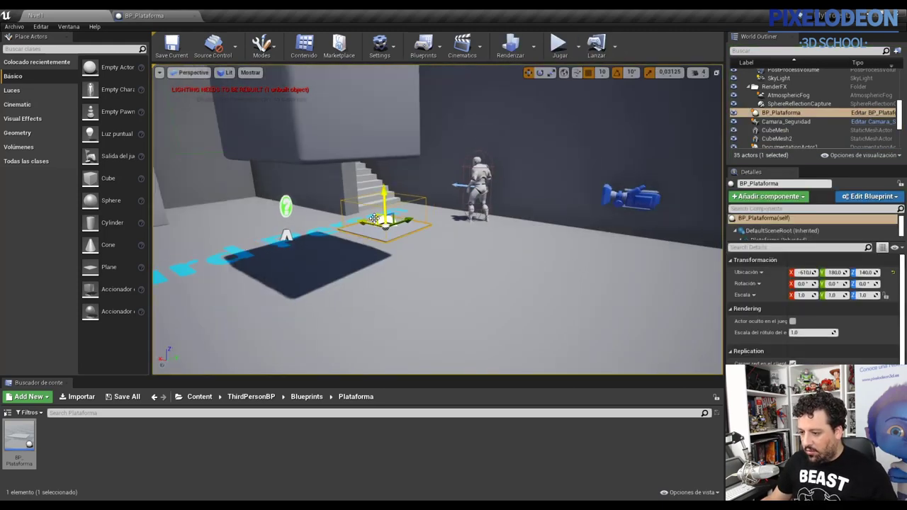
{"action": "left_click_drag", "start_coordinate": [390, 177], "coordinate": [389, 92]}
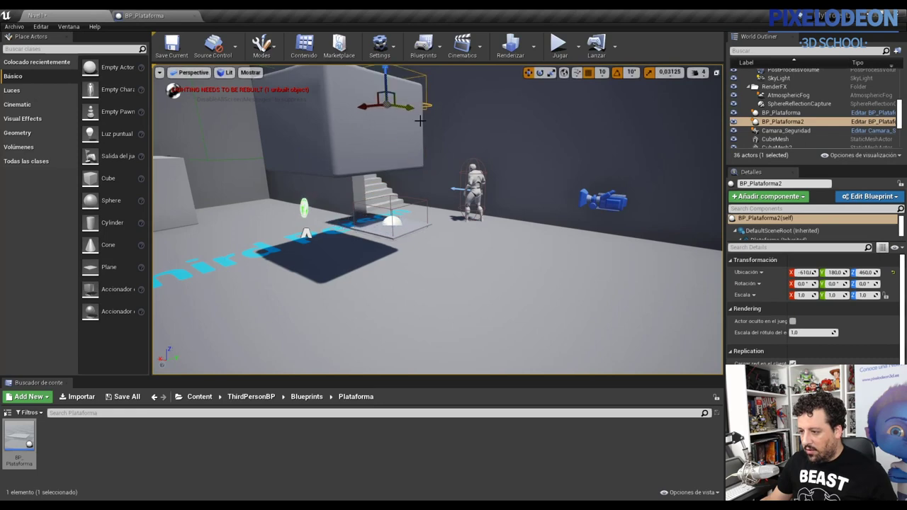
{"action": "right_click_drag", "start_coordinate": [389, 93], "coordinate": [421, 123]}
{"action": "key", "text": "f"}
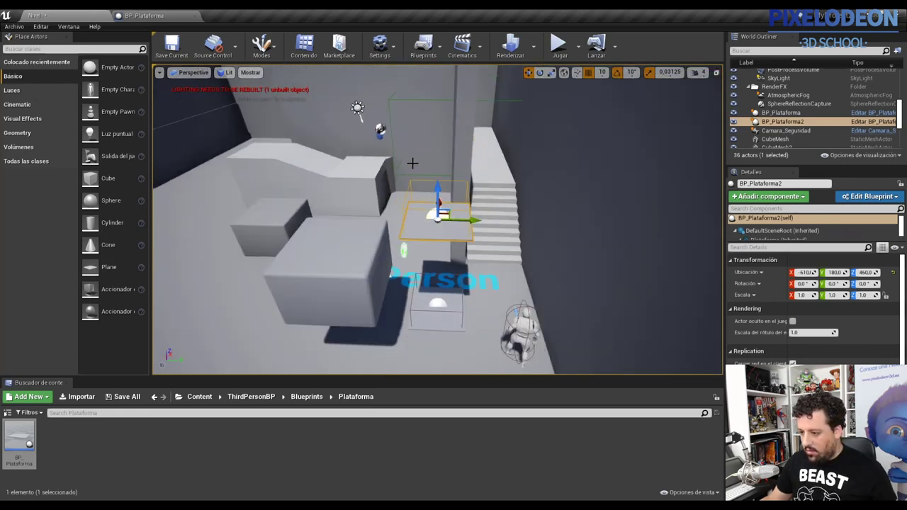
{"action": "left_click_drag", "start_coordinate": [443, 214], "coordinate": [234, 243]}
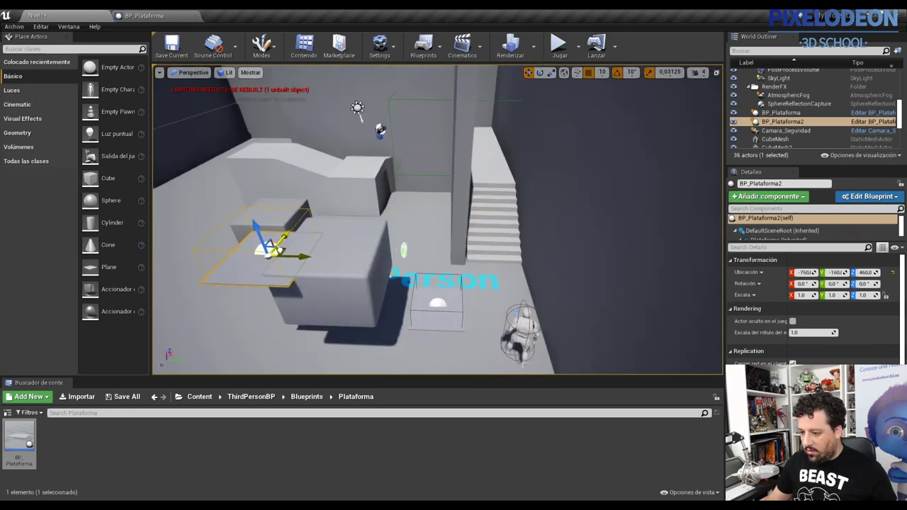
Copy CubeMesh2 into CubeMesh3 next to the new platform, then save the level
{"action": "left_click", "coordinate": [328, 262]}
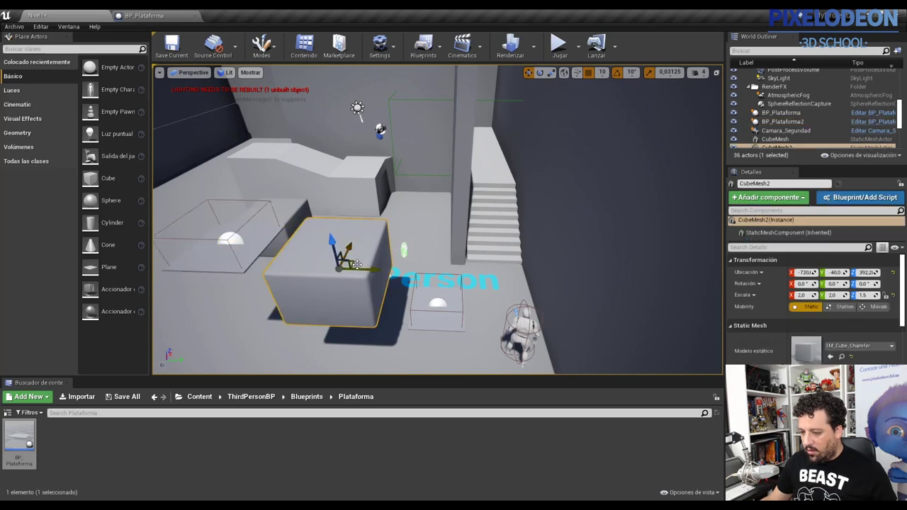
{"action": "scroll", "coordinate": [354, 272], "scroll_direction": "down", "scroll_amount": 2}
{"action": "scroll", "coordinate": [354, 263], "scroll_direction": "down", "scroll_amount": 2}
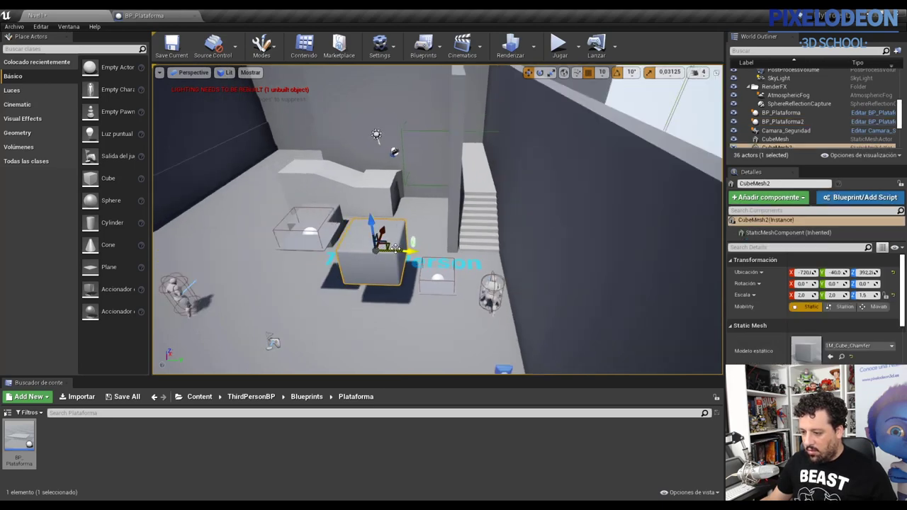
{"action": "mouse_move", "coordinate": [395, 248]}
{"action": "left_mouse_down", "text": "alt"}
{"action": "mouse_move", "coordinate": [241, 212]}
{"action": "mouse_move", "coordinate": [232, 159]}
{"action": "left_mouse_up", "text": "alt"}
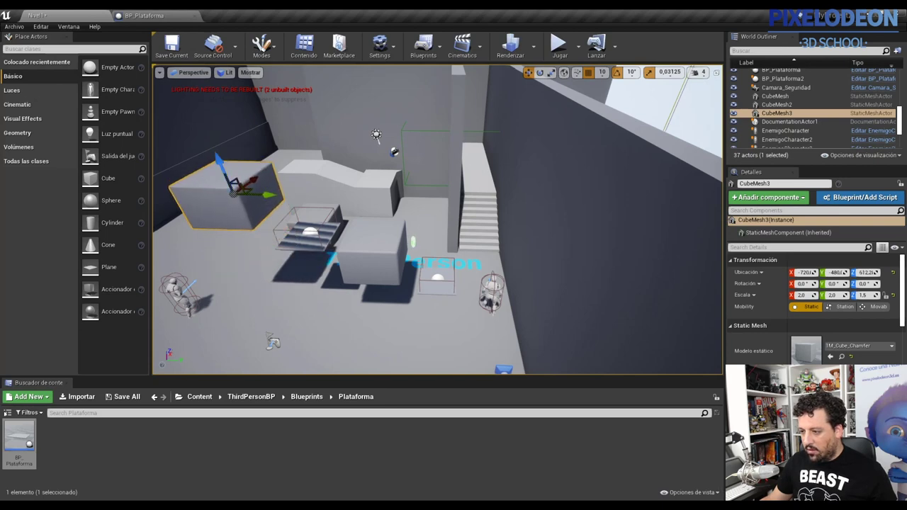
{"action": "key", "text": "ctrl+s"}
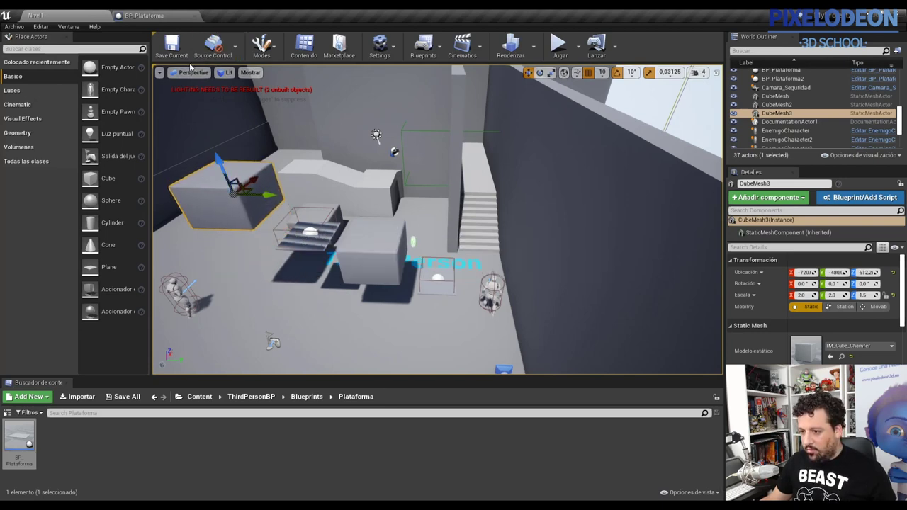
Start play mode with Jugar and walk the character along the cube, jumping onto a raised block
{"action": "left_click", "coordinate": [559, 47]}
{"action": "key", "text": "w"}
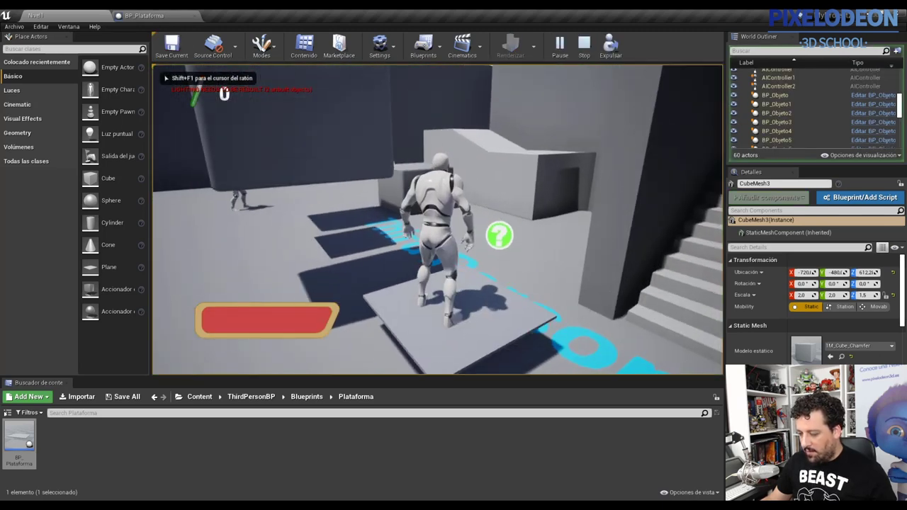
{"action": "key", "text": "w"}
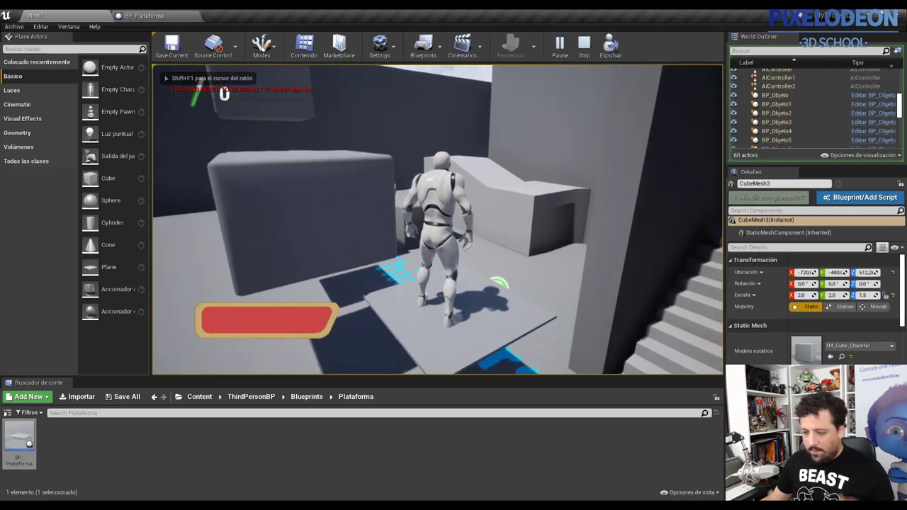
{"action": "key", "text": "w"}
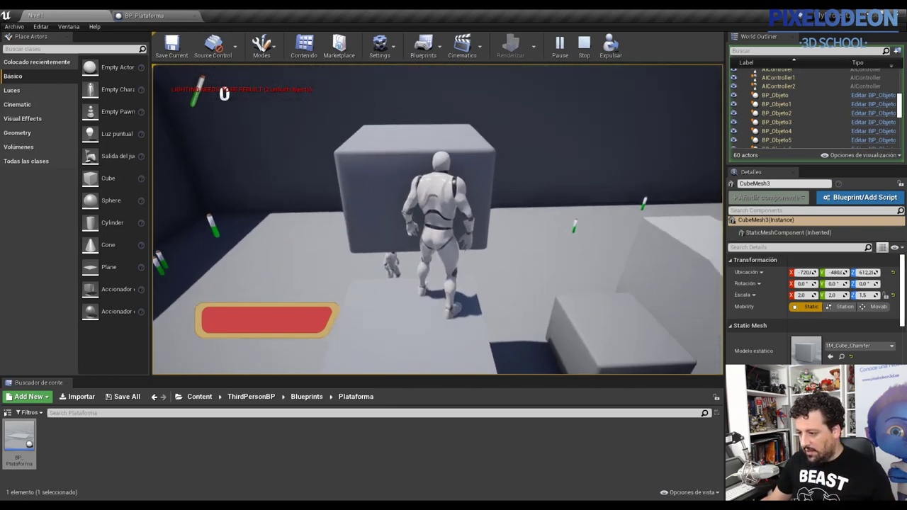
{"action": "key", "text": "a"}
{"action": "key", "text": "w"}
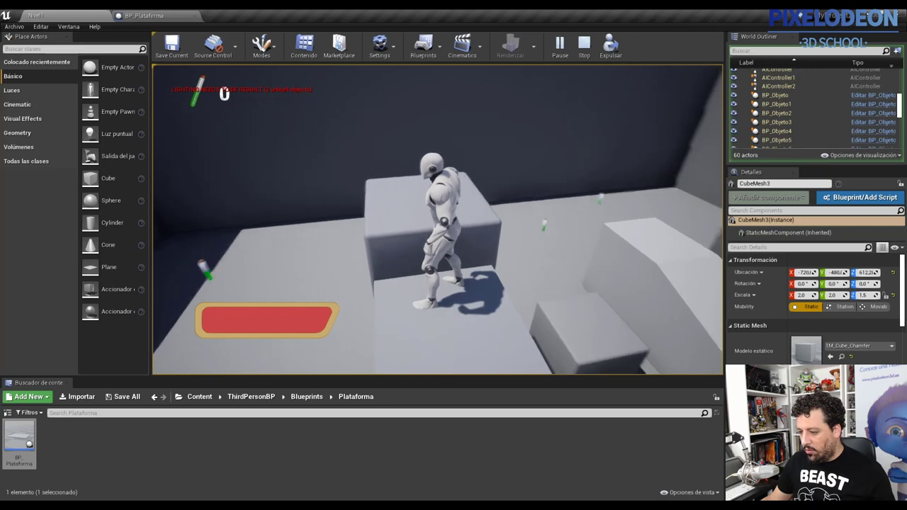
{"action": "key", "text": "w"}
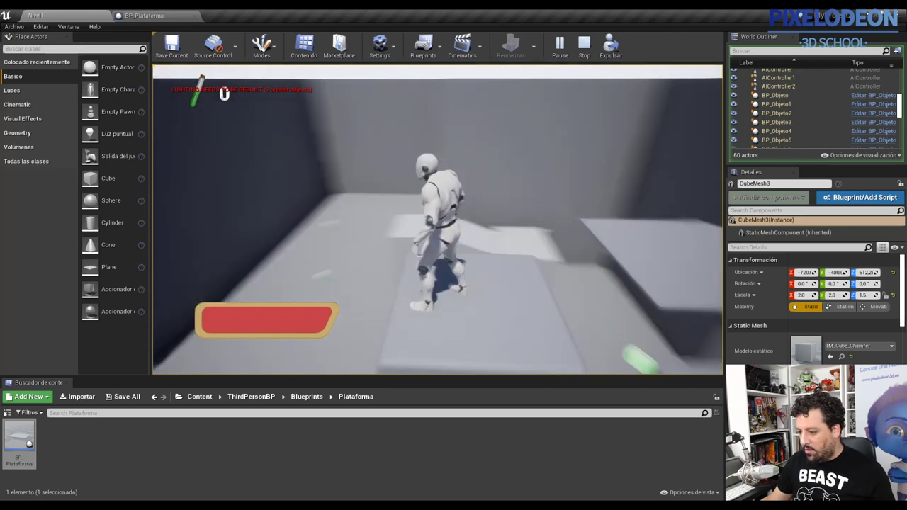
{"action": "key", "text": "space"}
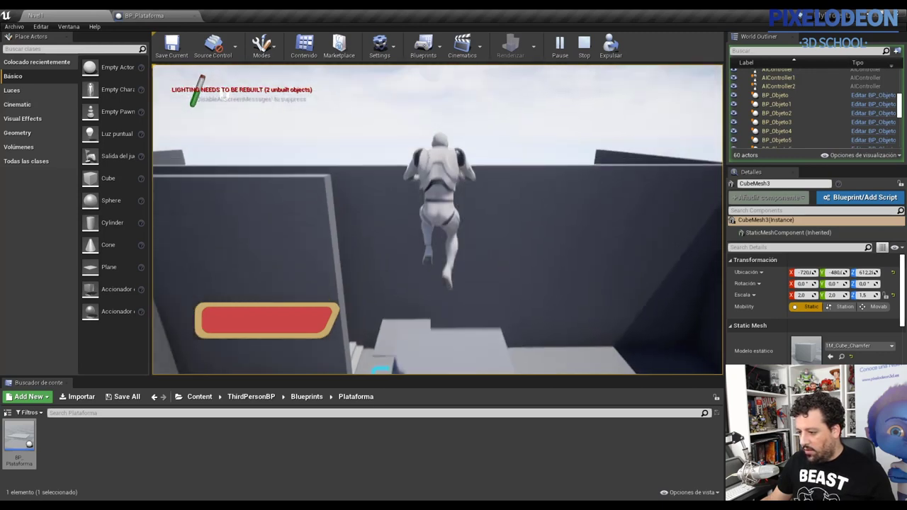
Run across the platforms and another block toward the stairs and the green pickup
{"action": "key", "text": "w"}
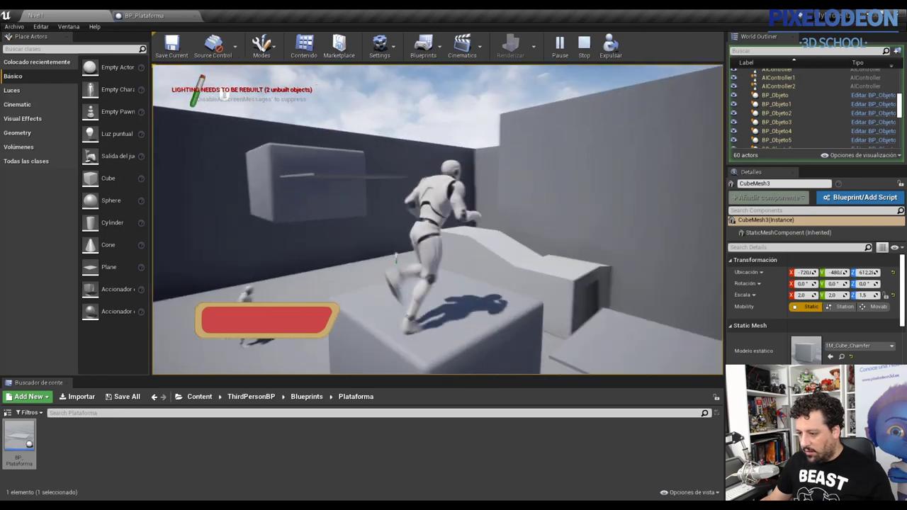
{"action": "key", "text": "w"}
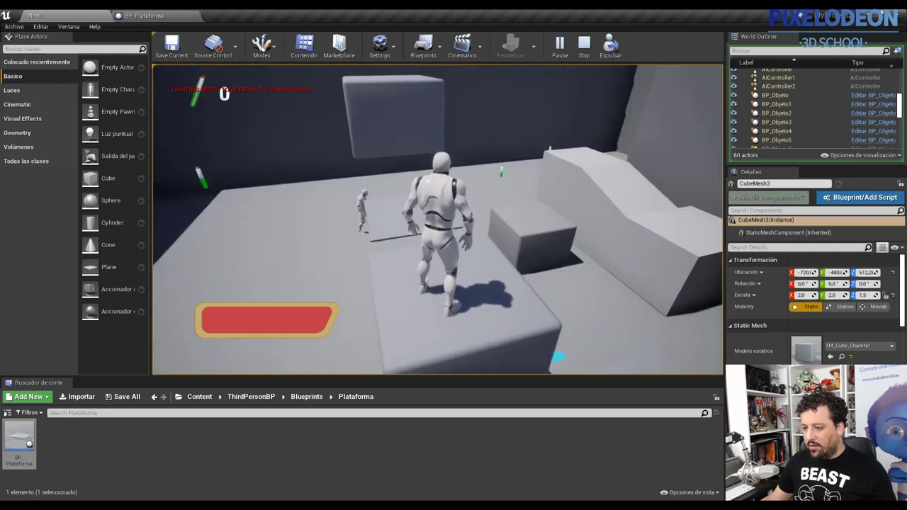
{"action": "key", "text": "w"}
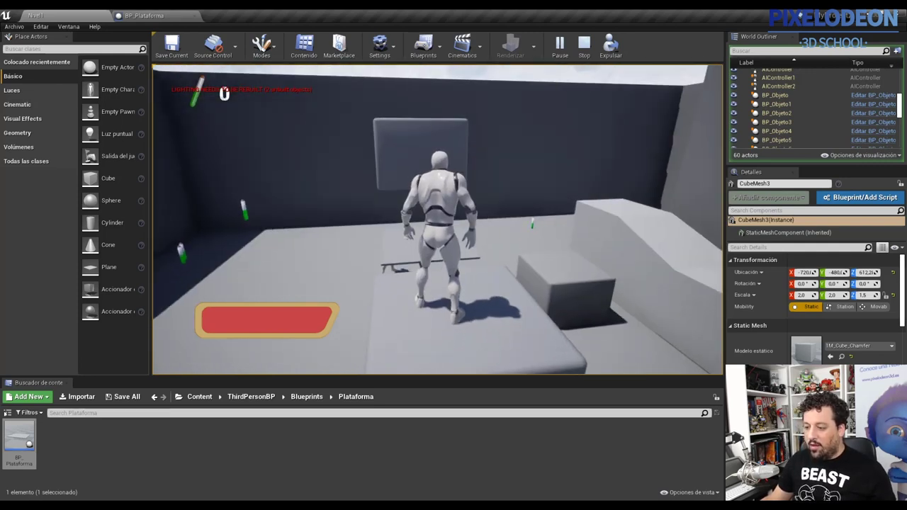
{"action": "key", "text": "w"}
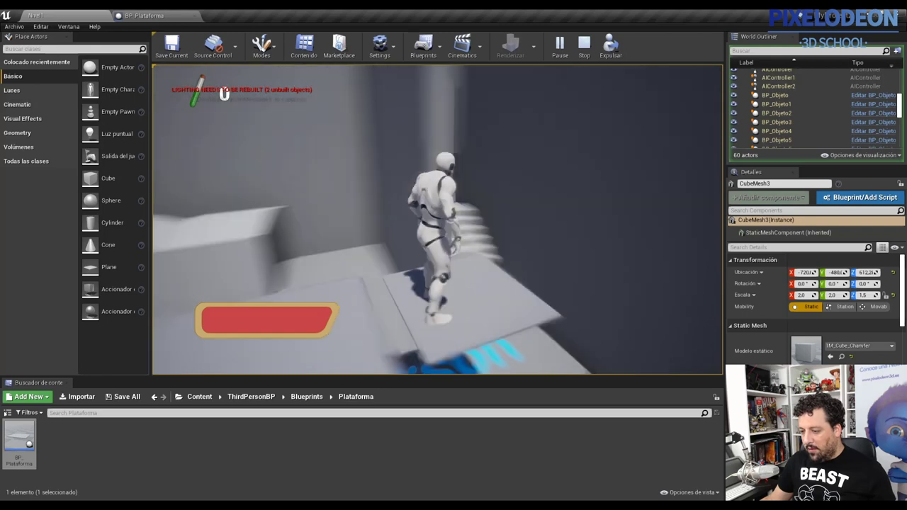
{"action": "key", "text": "w"}
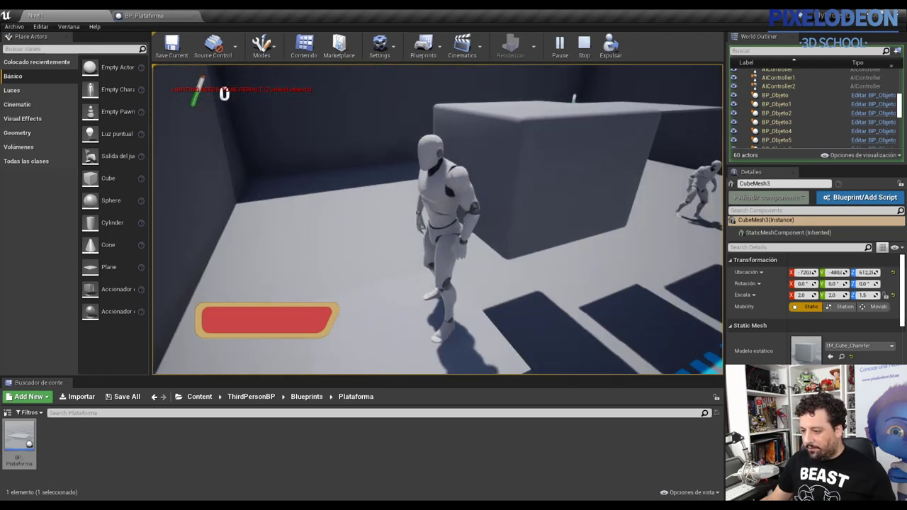
{"action": "key", "text": "w"}
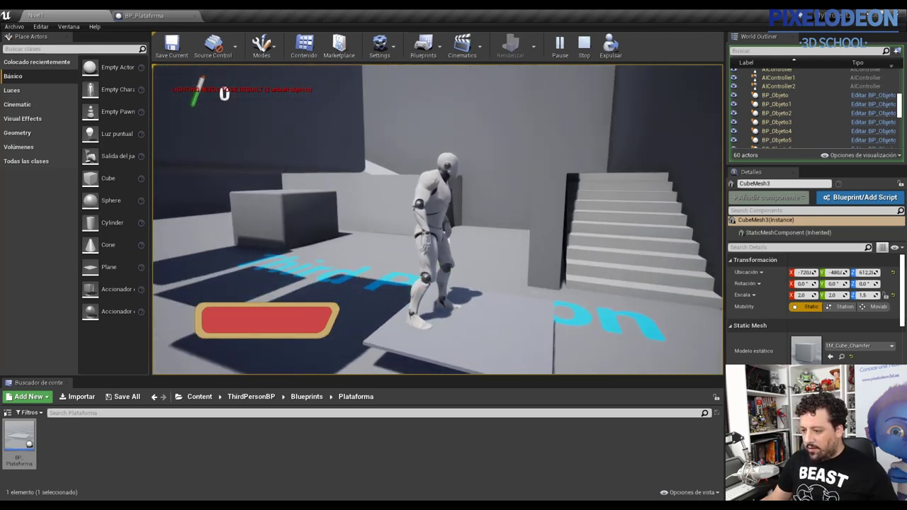